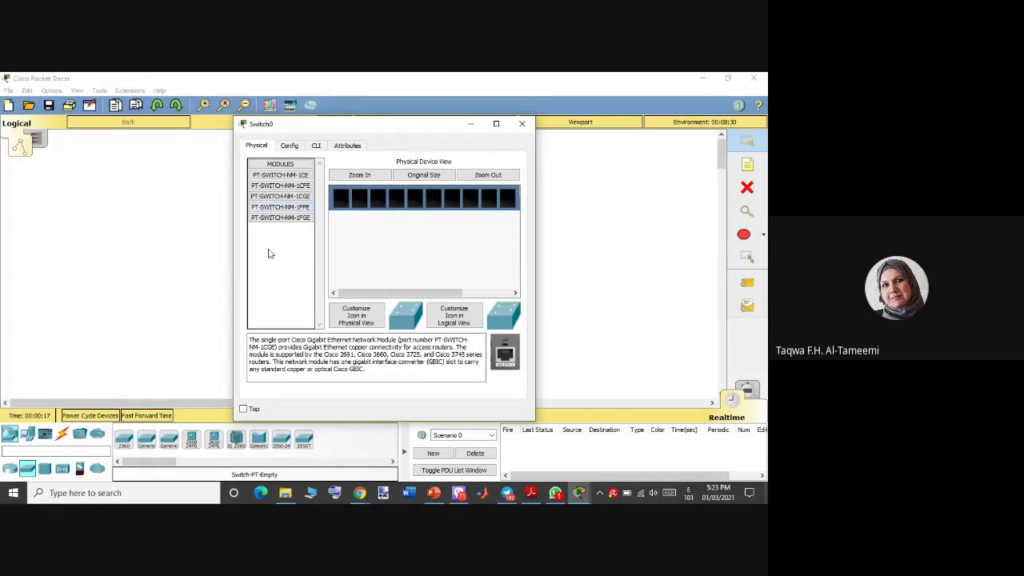
- Check the interface list in the configuration of the empty Switch0, and close its device window
left_click(294, 146)
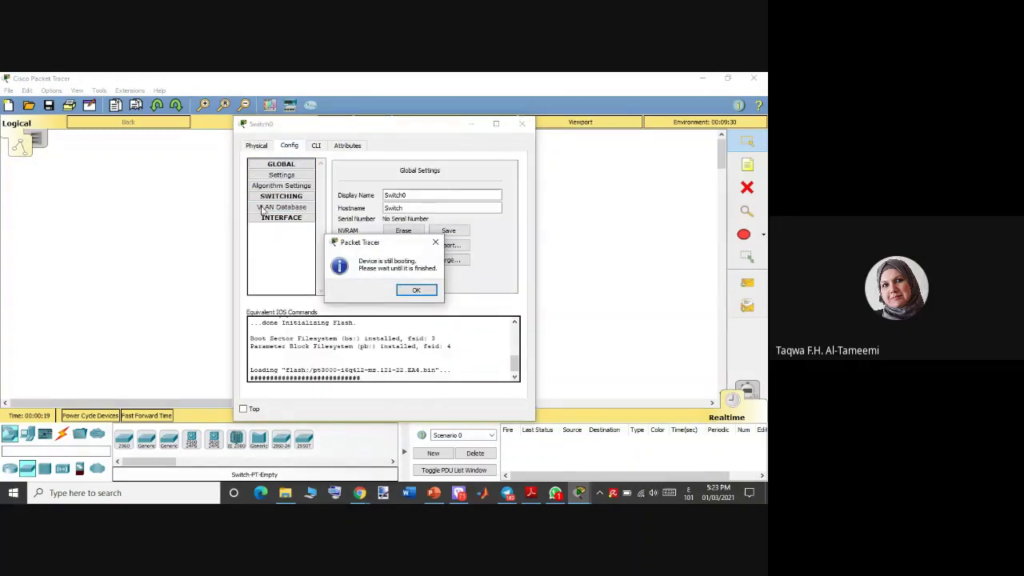
left_click(435, 242)
left_click(521, 123)
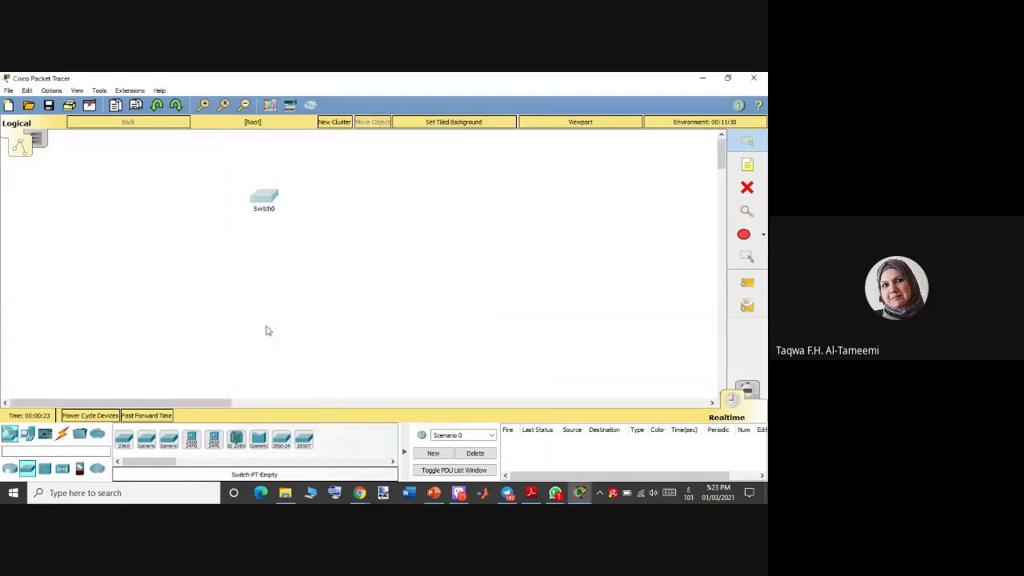
- Add a 2950-24 switch to the right of Switch0 and examine the FastEthernet interfaces in its configuration
left_click(281, 438)
left_click(423, 208)
left_click(423, 210)
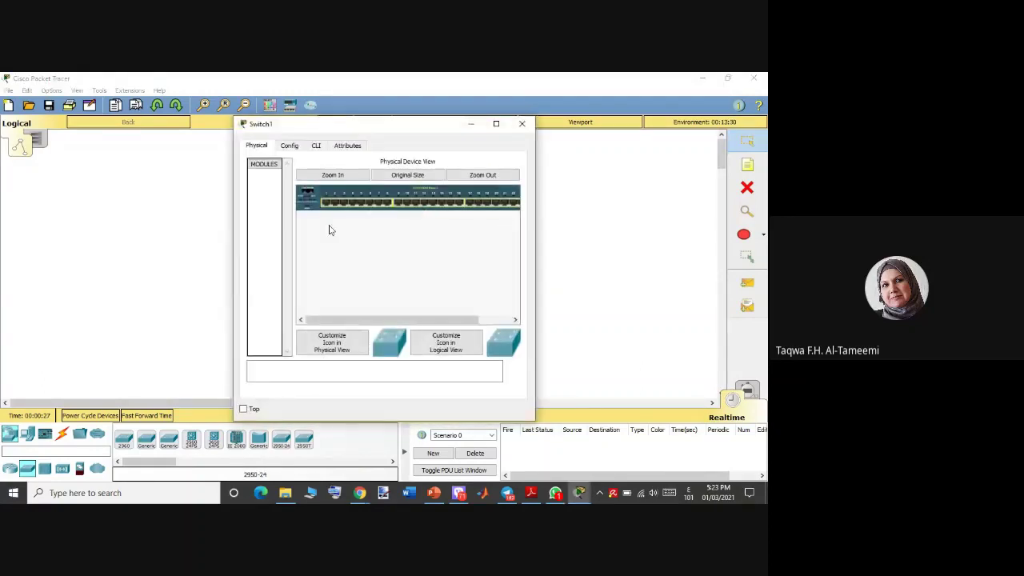
left_click(289, 147)
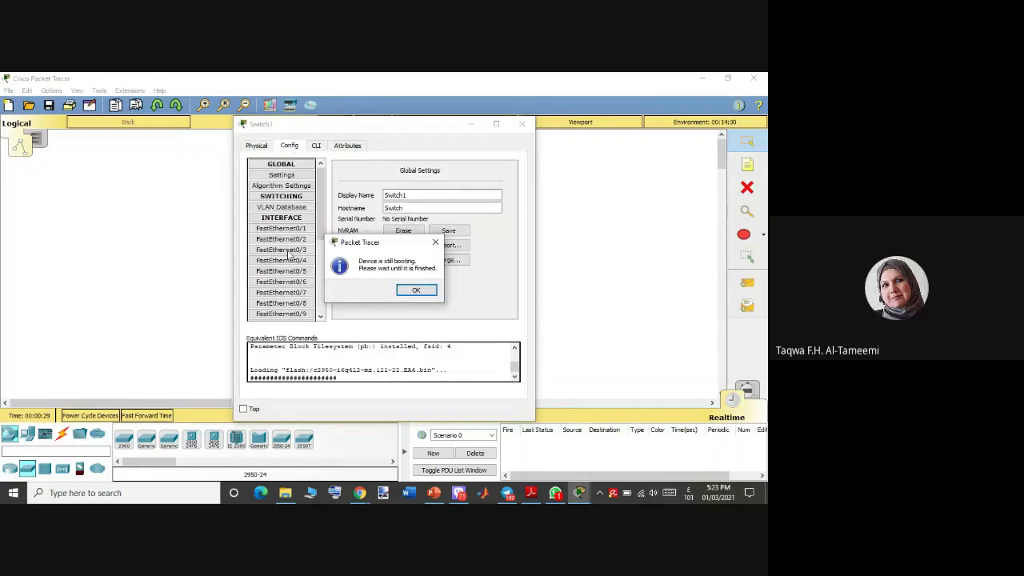
left_click(433, 244)
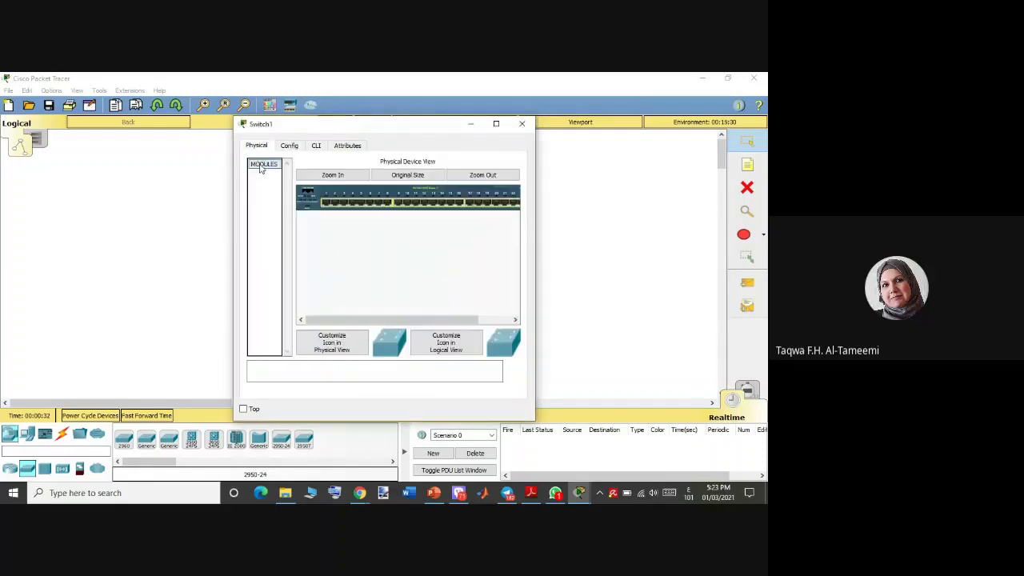
left_click(288, 147)
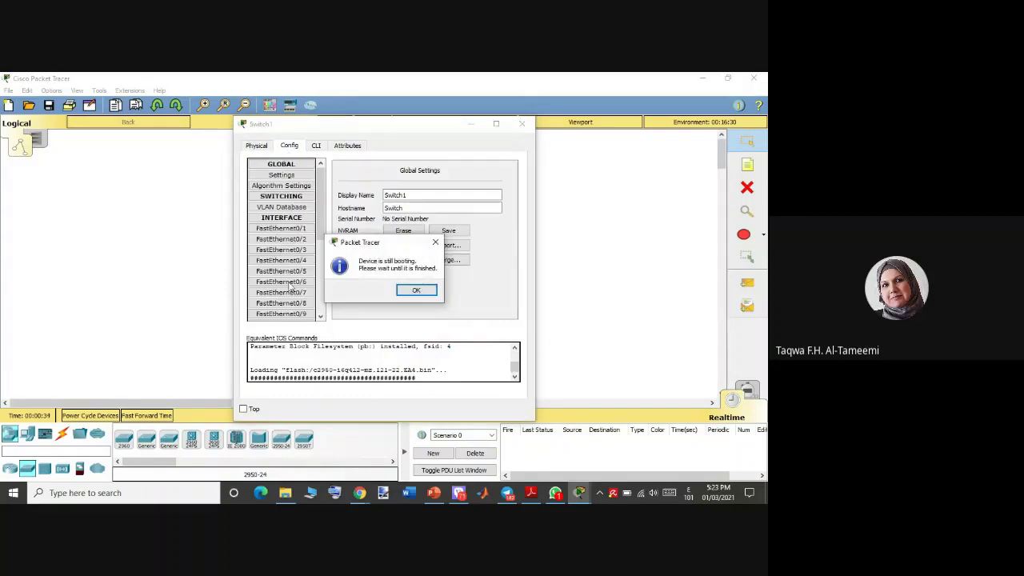
left_click(438, 244)
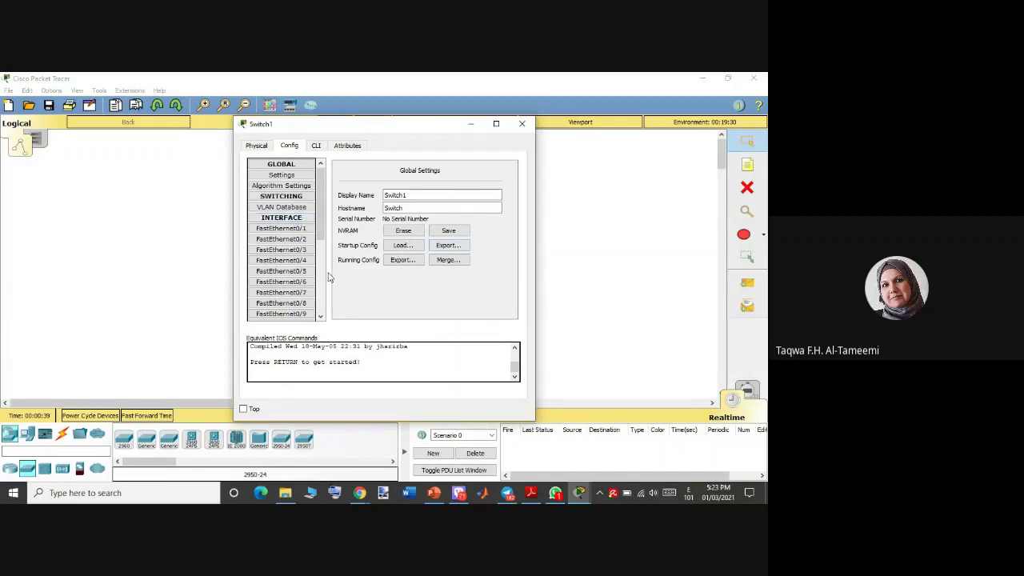
scroll(323, 275, "down", 5)
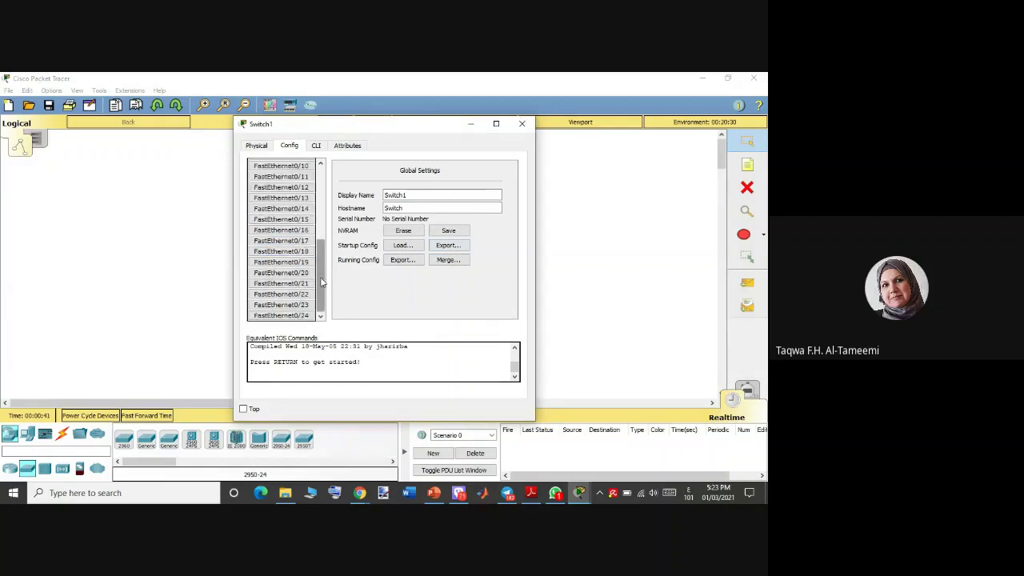
left_click(522, 124)
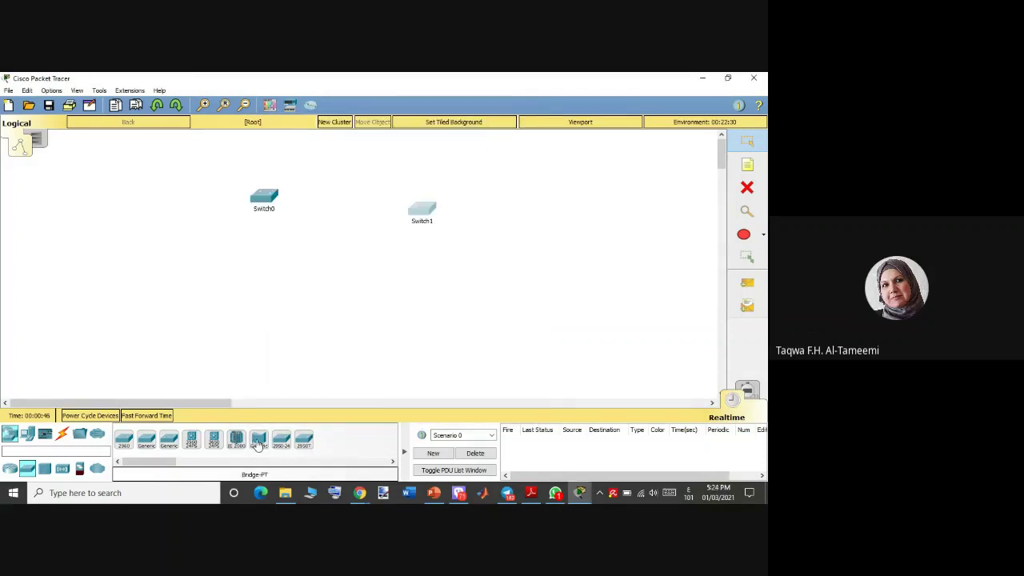
- Add a Bridge-PT below Switch1 and compare its configured interfaces with those of the switch
left_click_drag(259, 445, 422, 280)
left_click(422, 280)
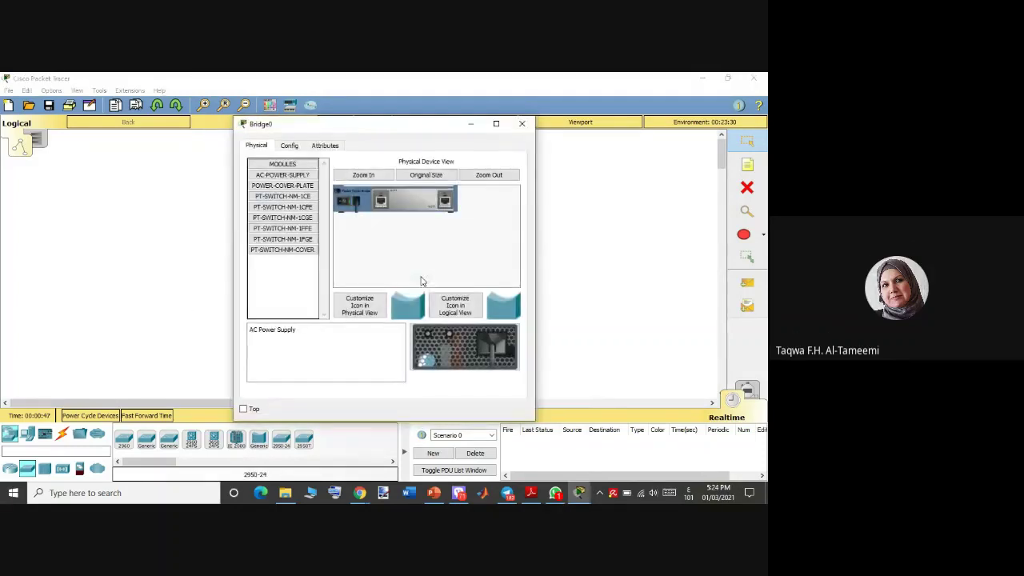
left_click(289, 145)
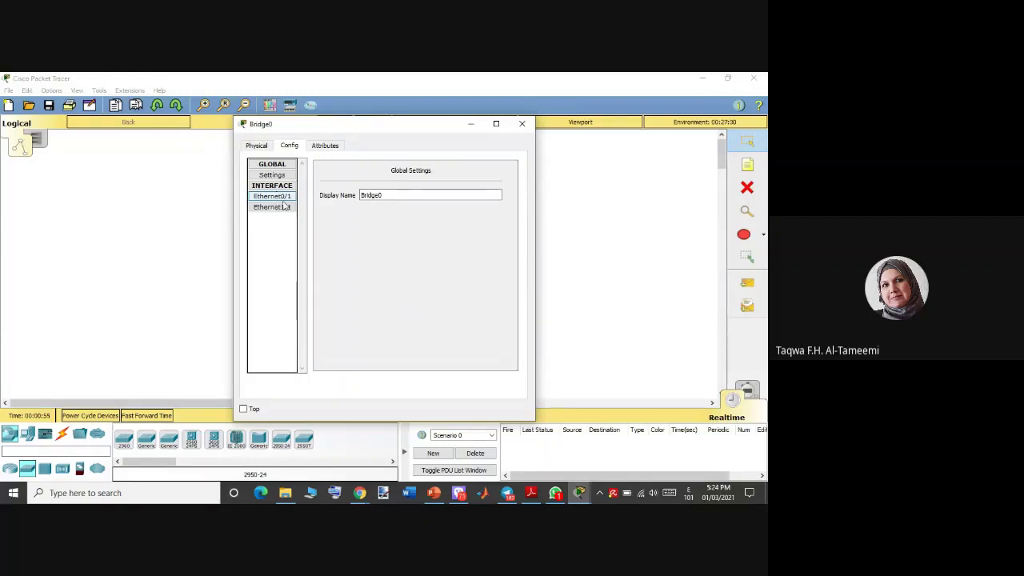
left_click(522, 123)
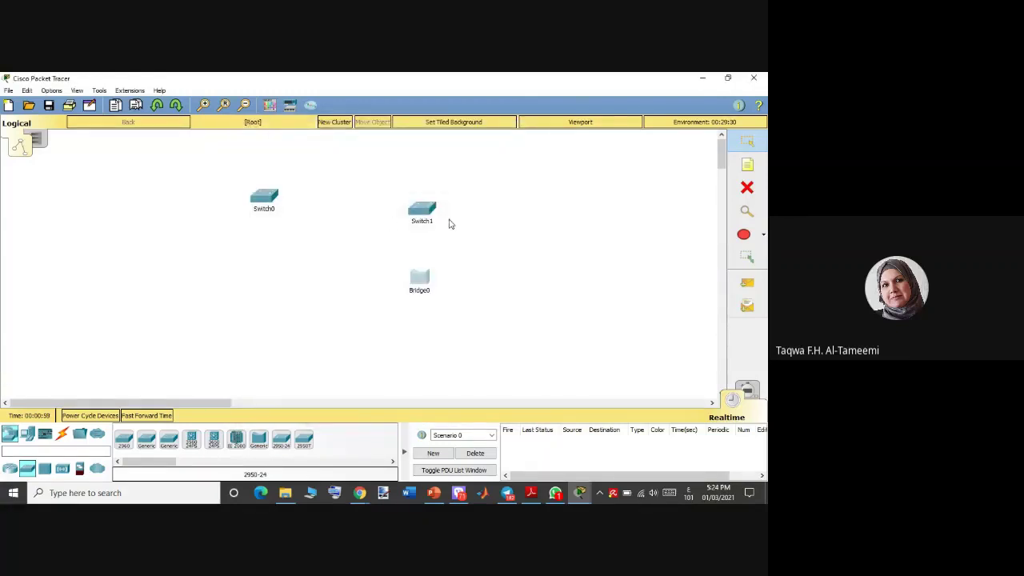
left_click(429, 214)
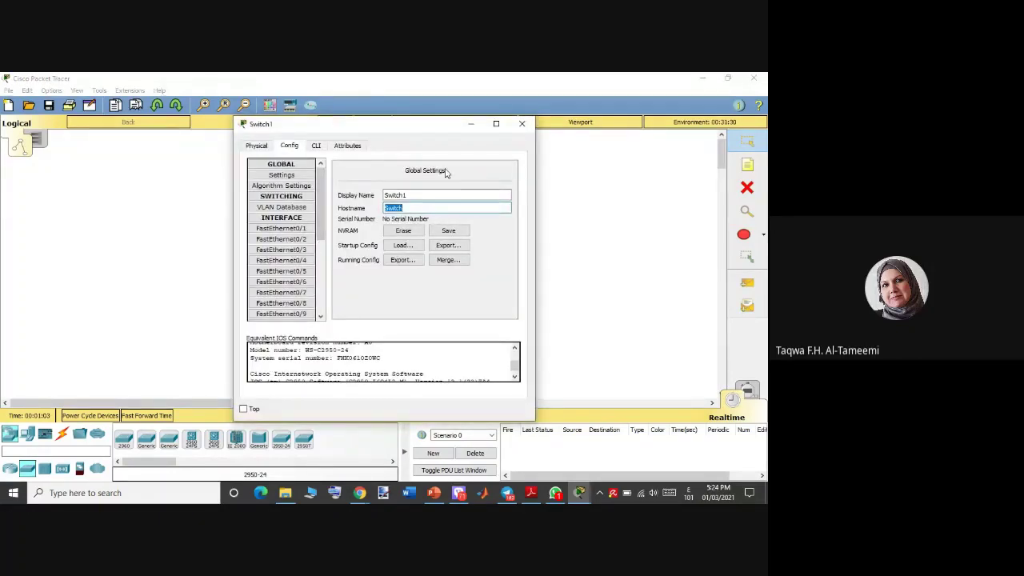
left_click(522, 123)
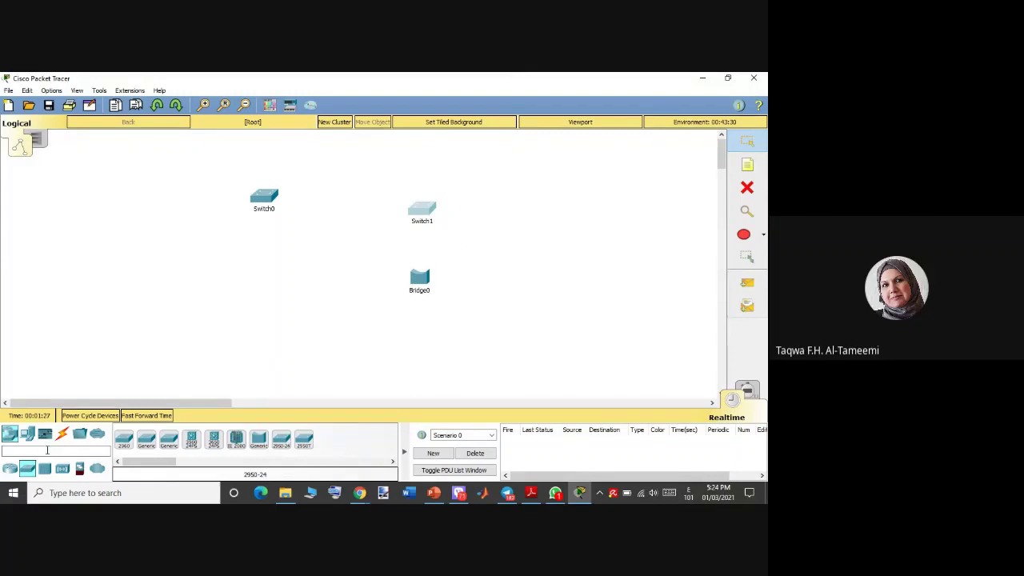
- Add an 1841 router below Switch0 and review its modules and configured interfaces
left_click(10, 469)
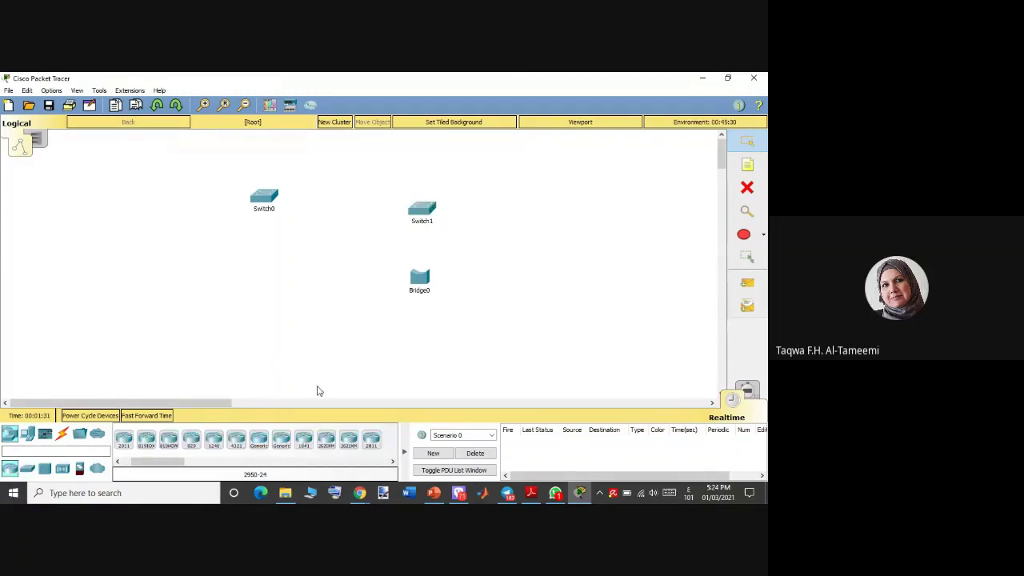
left_click(305, 441)
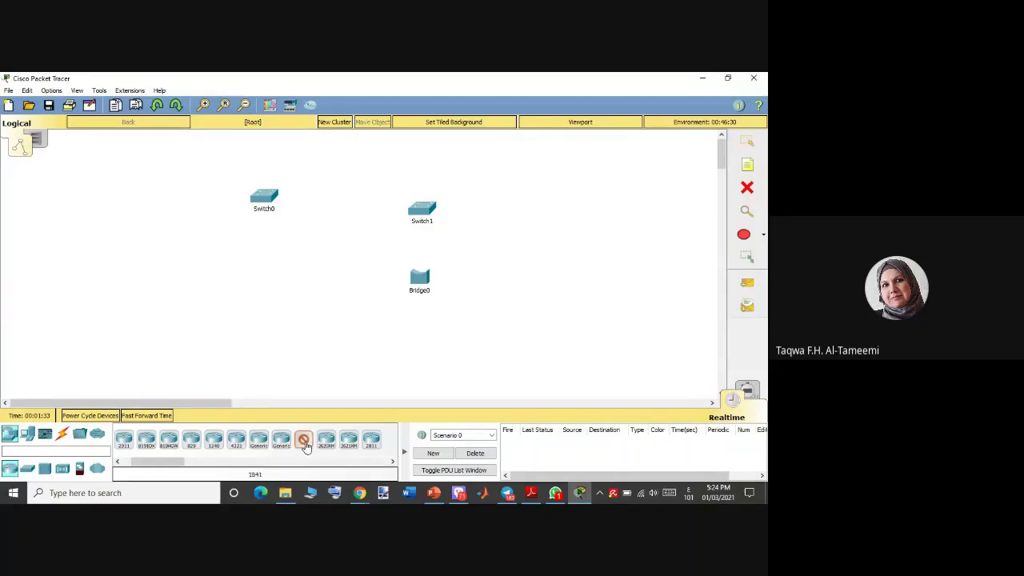
left_click(229, 322)
left_click(230, 322)
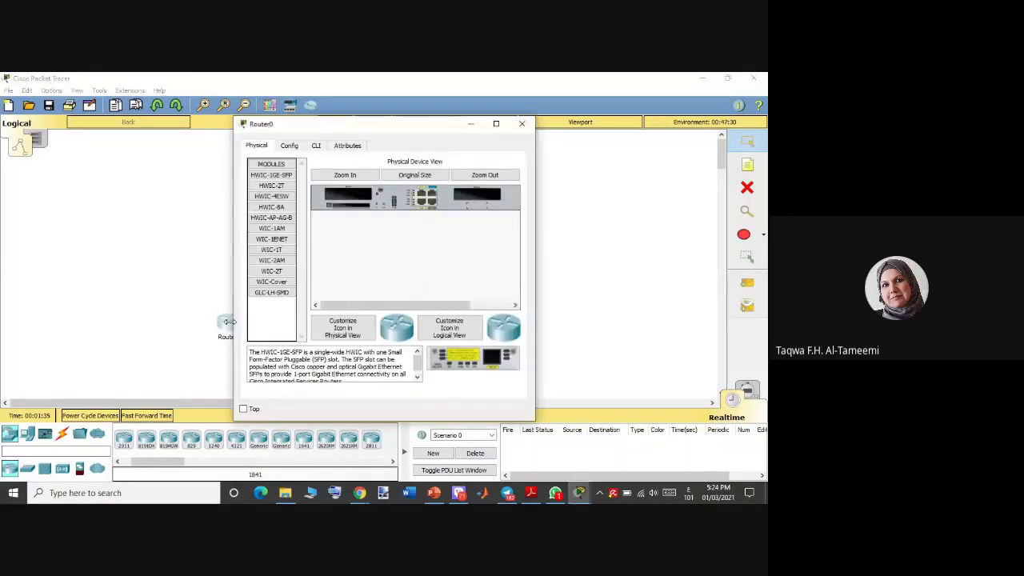
left_click(289, 146)
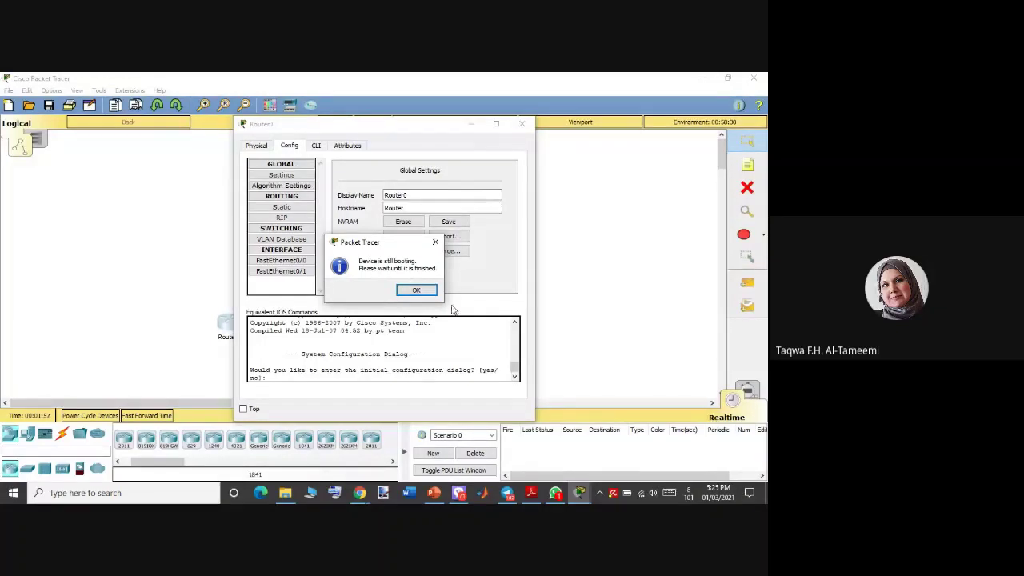
left_click(435, 242)
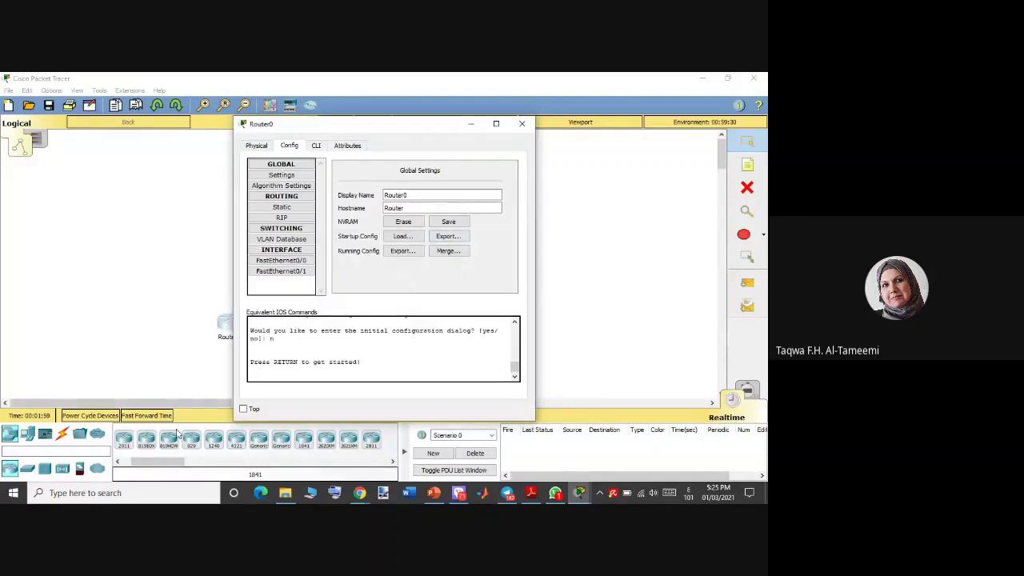
left_click(521, 123)
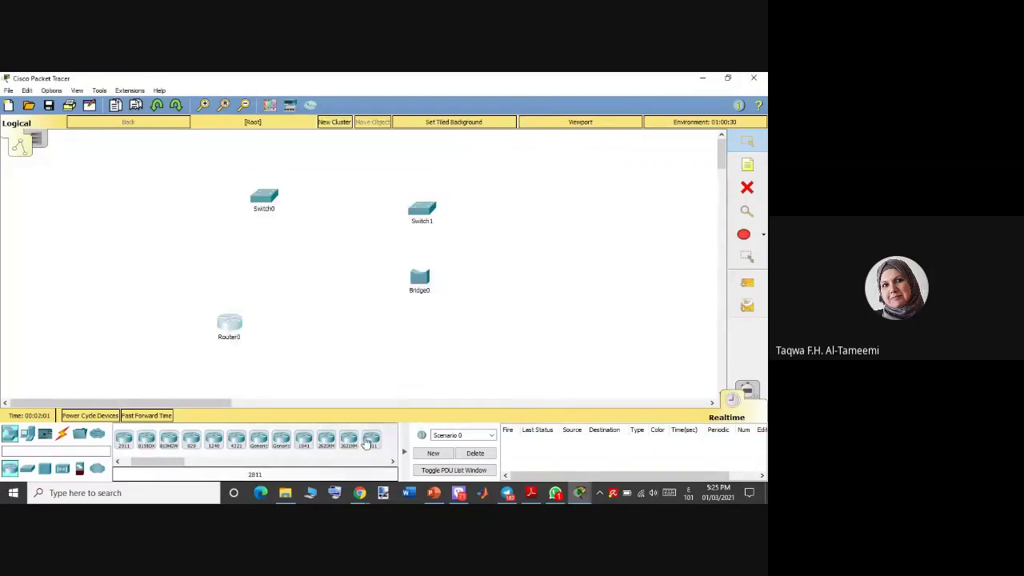
- Add a 2811 router to the left of Switch0 and check its interfaces in the configuration
left_click(371, 443)
left_click(137, 253)
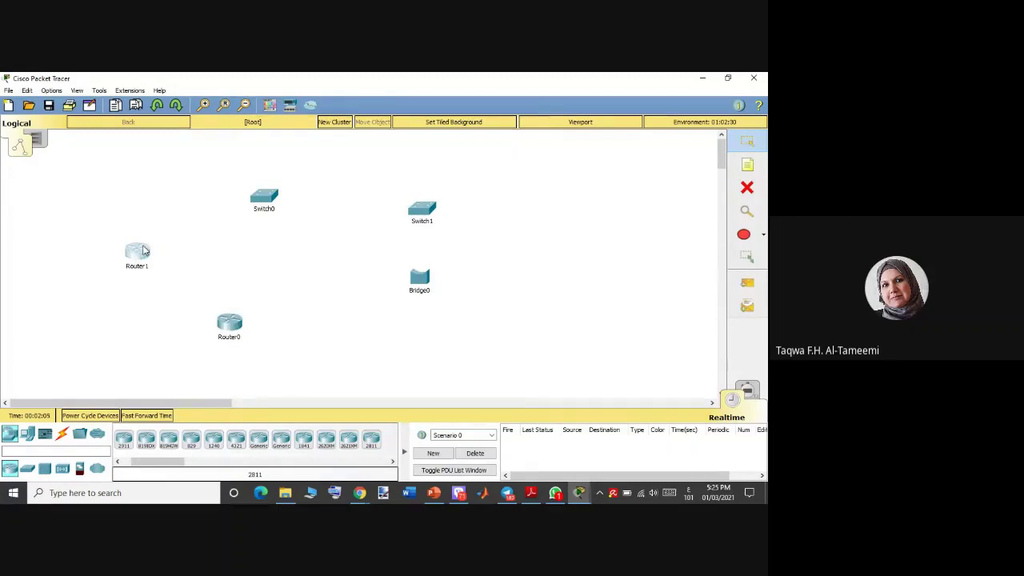
left_click(145, 252)
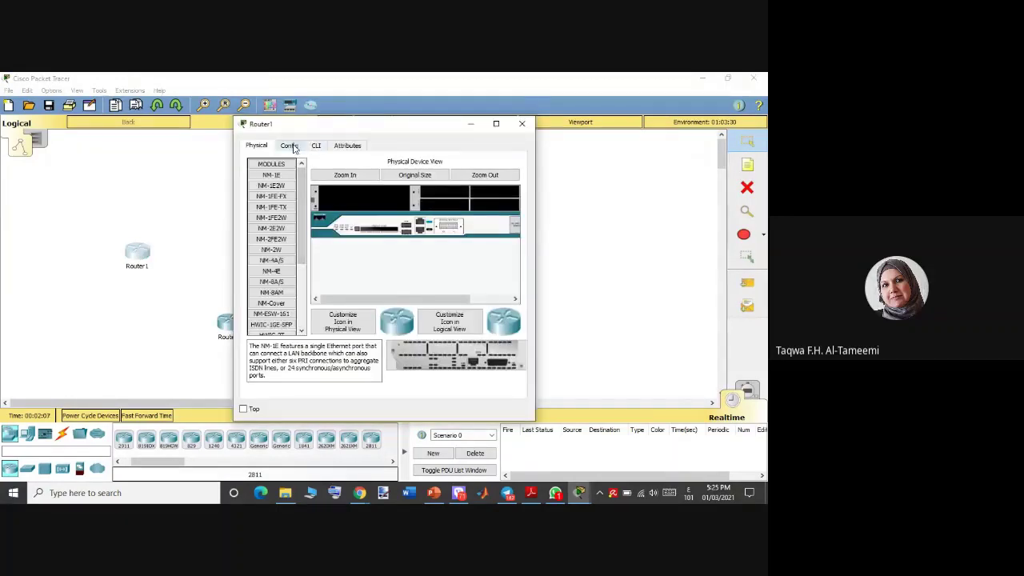
left_click(290, 146)
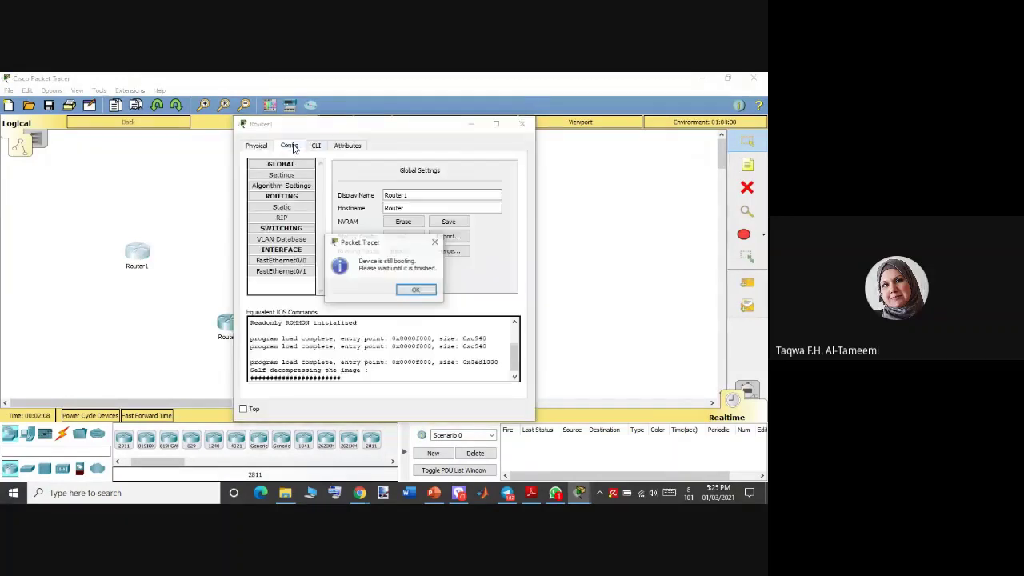
left_click(436, 243)
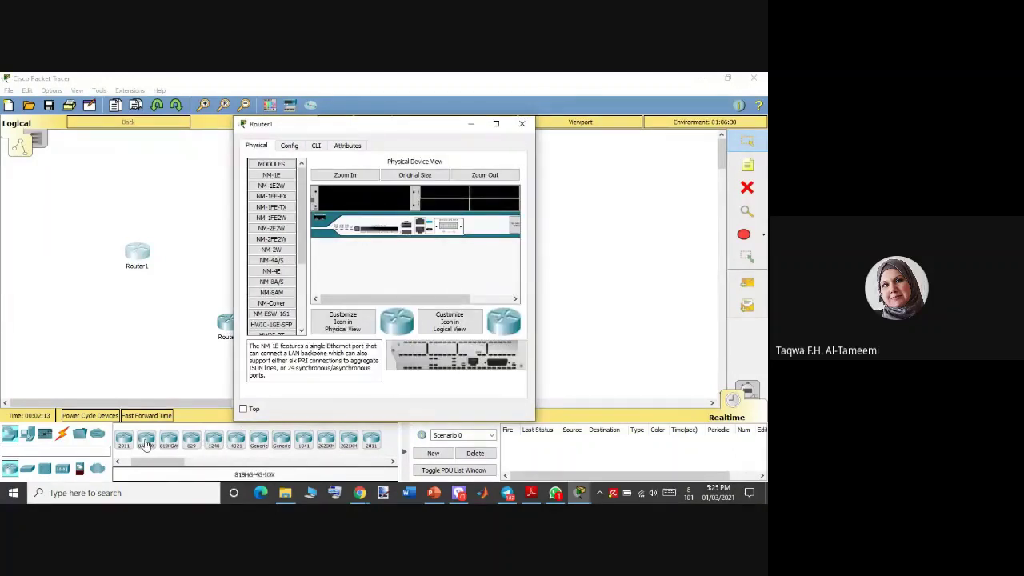
- Add a generic Router-PT to the left of Router0 and check its FastEthernet and Serial interfaces
left_click(258, 442)
left_click(103, 329)
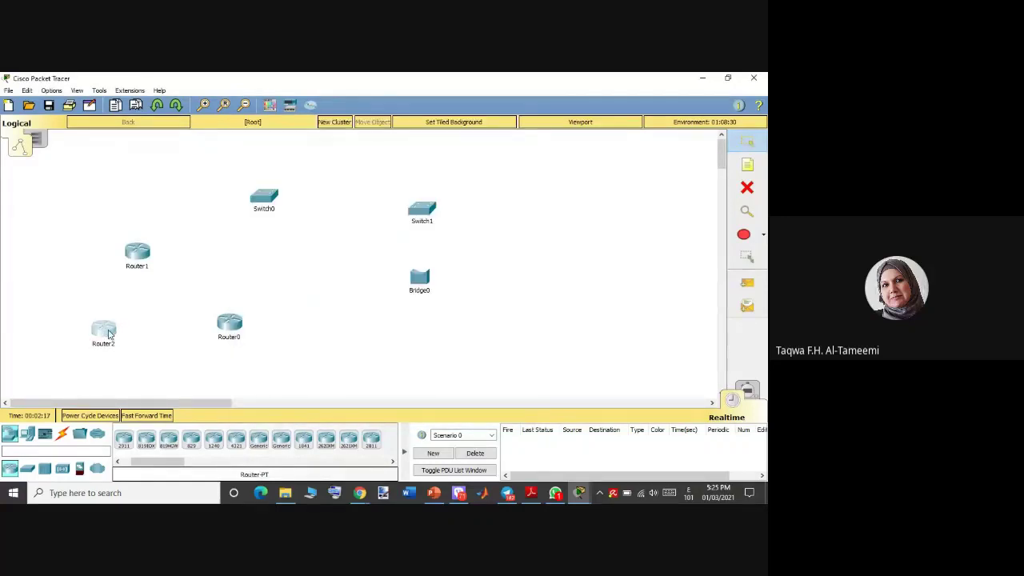
left_click(109, 334)
left_click(292, 146)
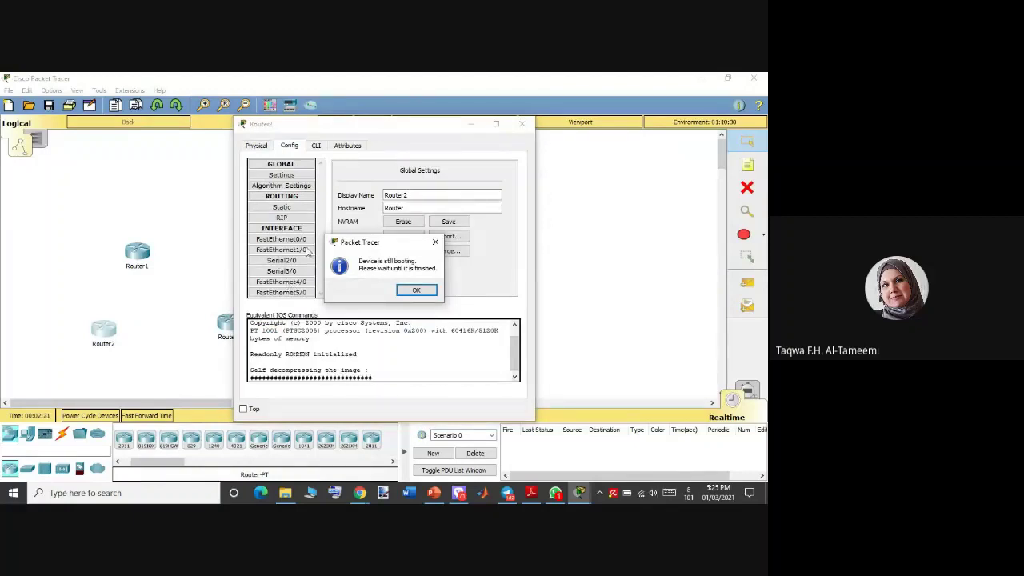
left_click(435, 242)
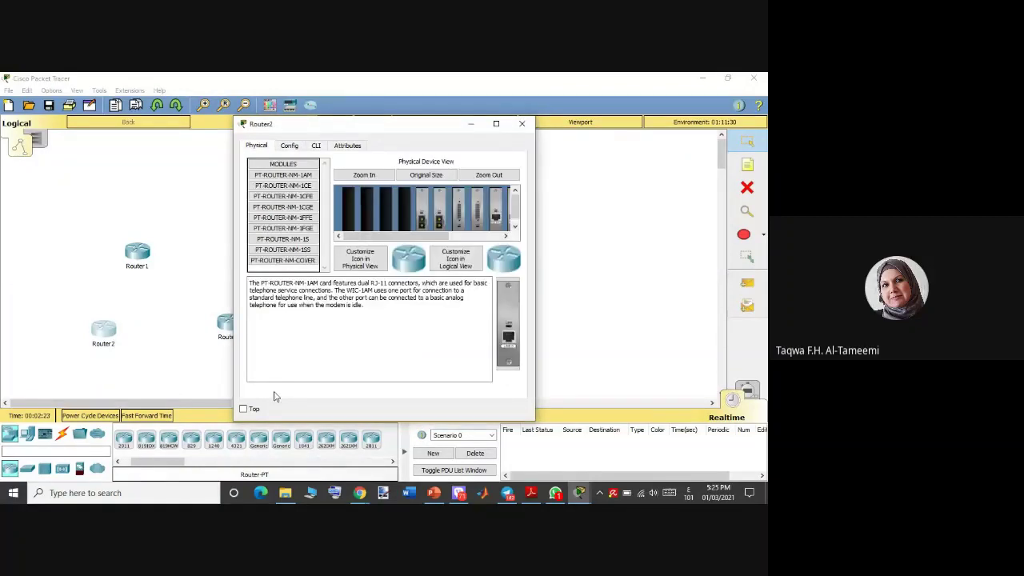
- Add a generic Router-PT-Empty above Router1 and inspect its empty slots and interface list
left_click(281, 439)
left_click(165, 183)
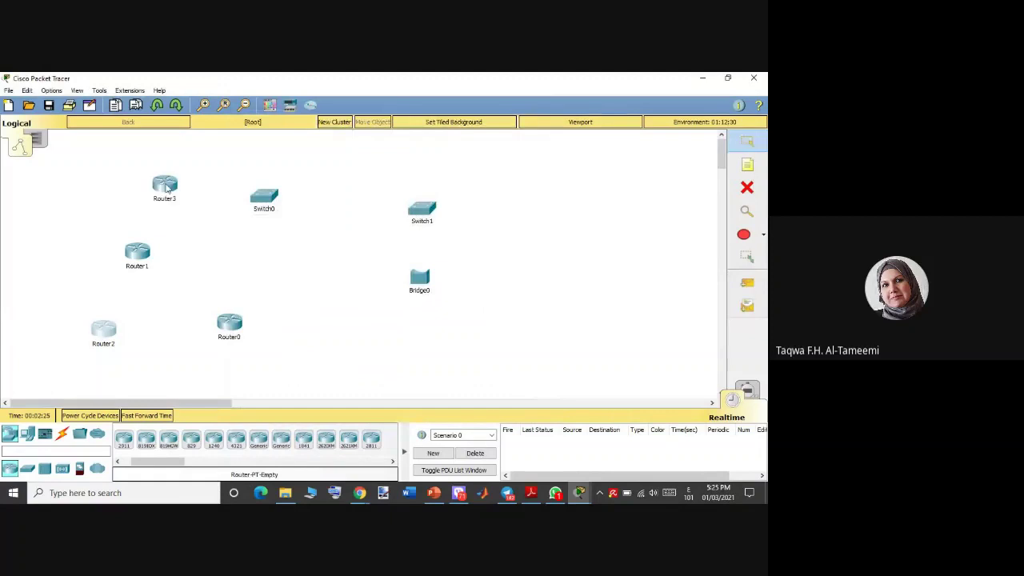
left_click(164, 188)
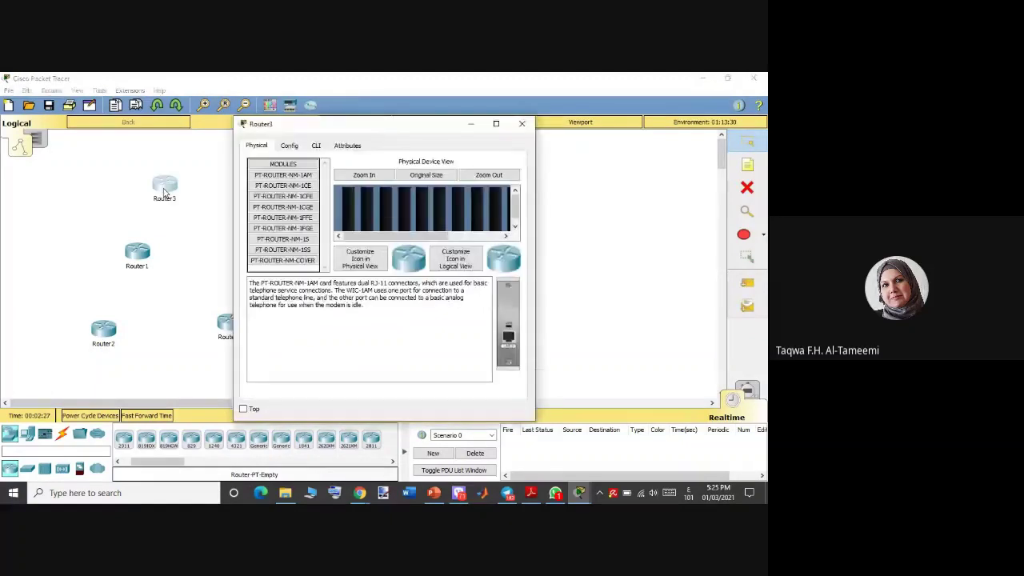
left_click(290, 147)
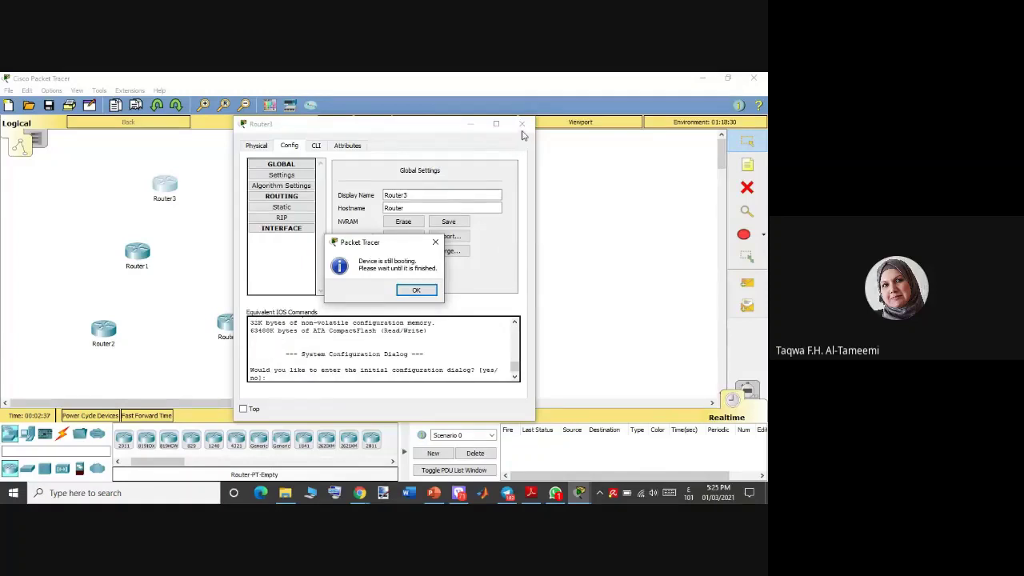
left_click(416, 290)
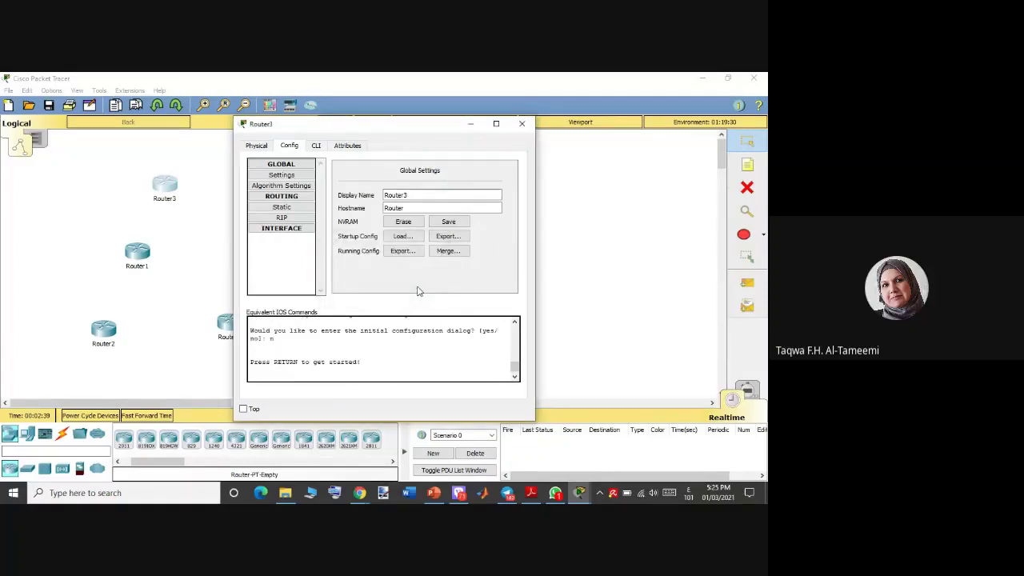
left_click(522, 123)
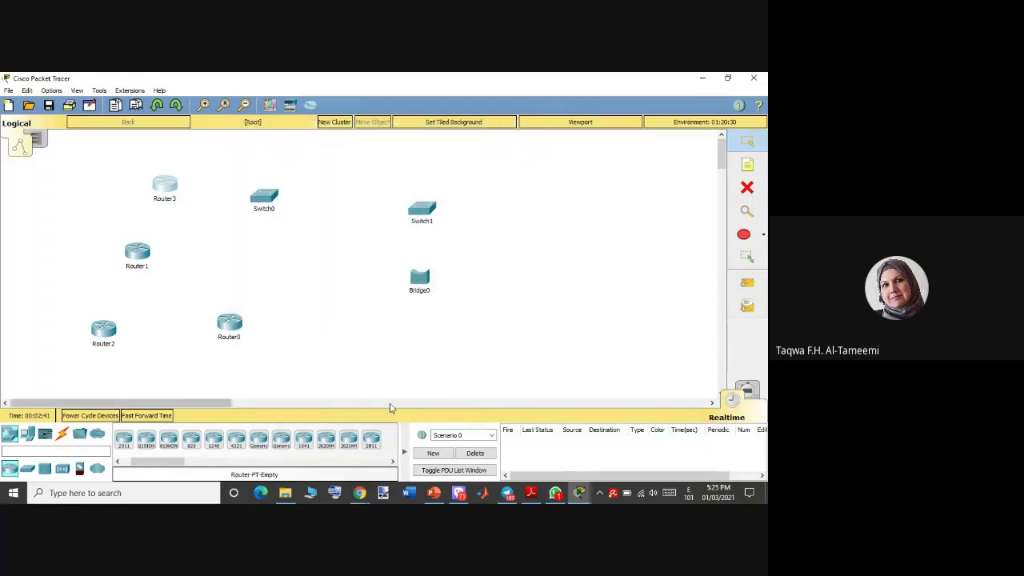
- Add another 2811 router to the right of Router0 and open its physical device view
left_click(371, 445)
left_click(346, 322)
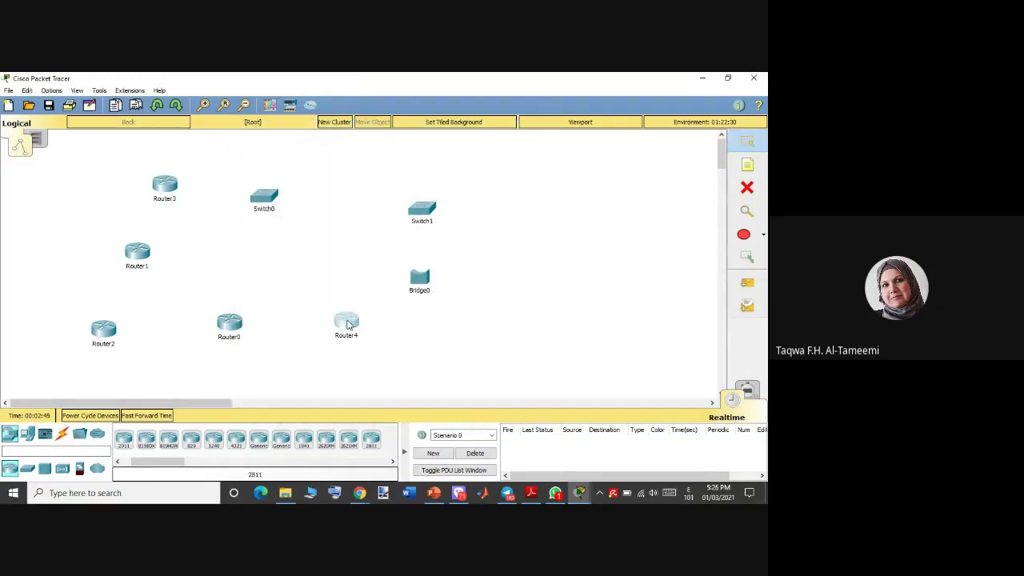
double_click(347, 321)
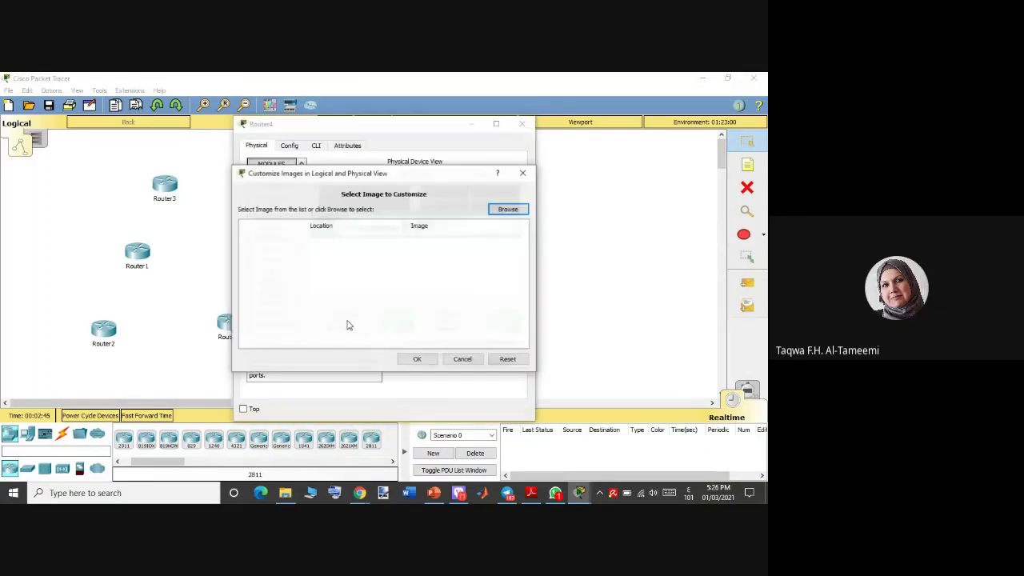
left_click(524, 173)
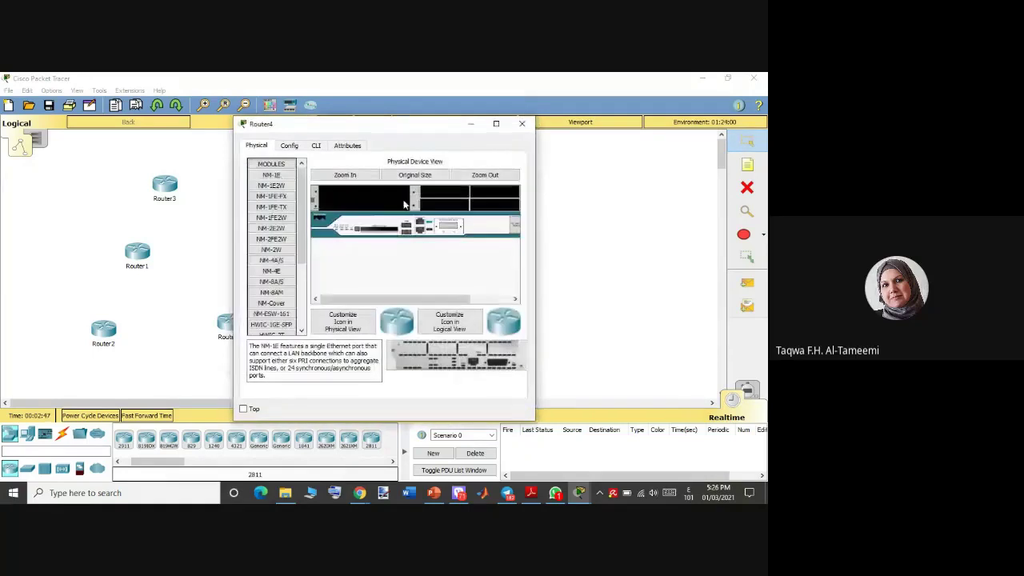
- Check the FastEthernet interfaces of Router4 in its configuration
left_click(289, 146)
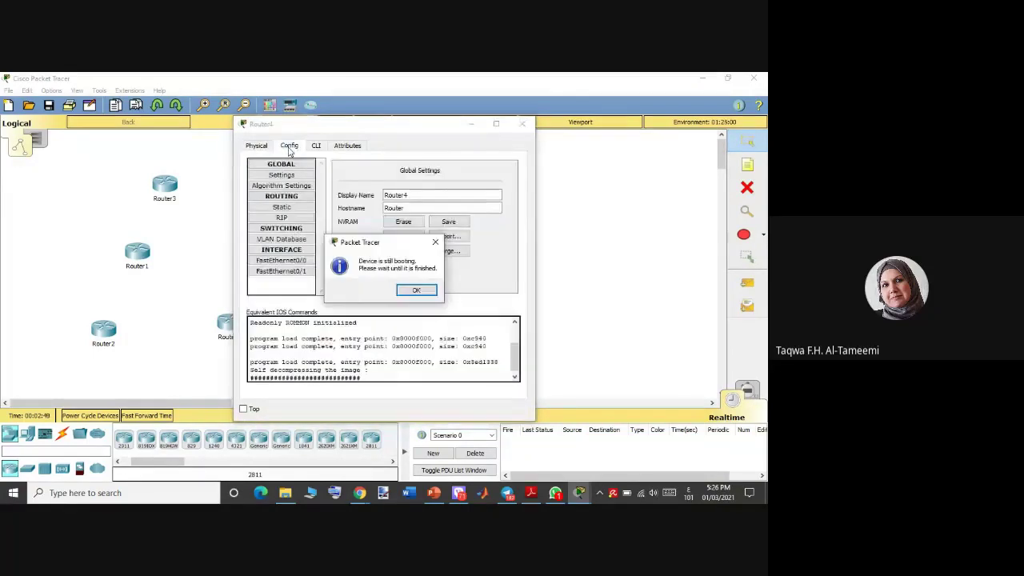
left_click(435, 242)
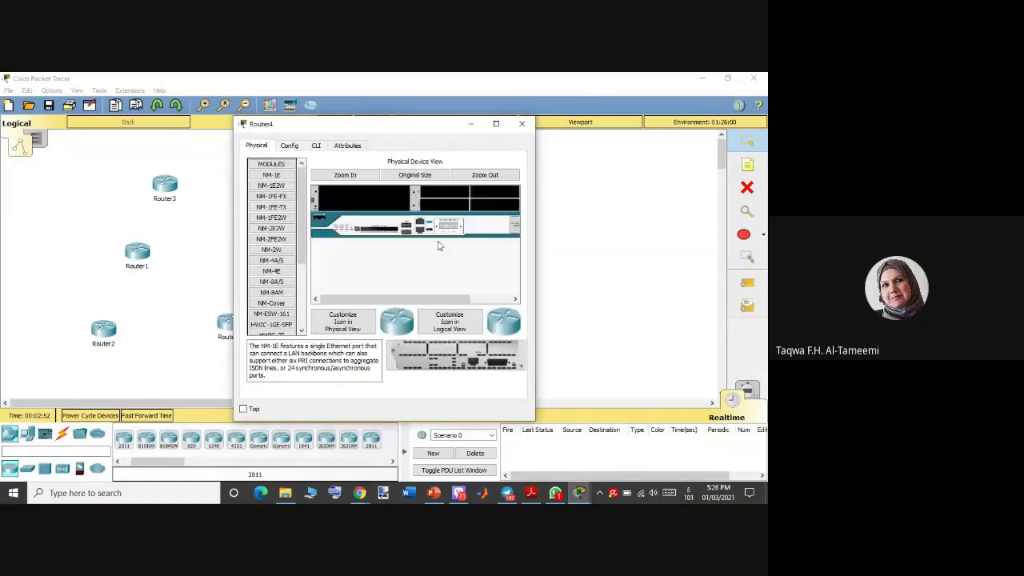
- Add an 819HGW router to the left of Router1 and check its physical view and configuration interfaces
left_click(169, 440)
left_click(77, 241)
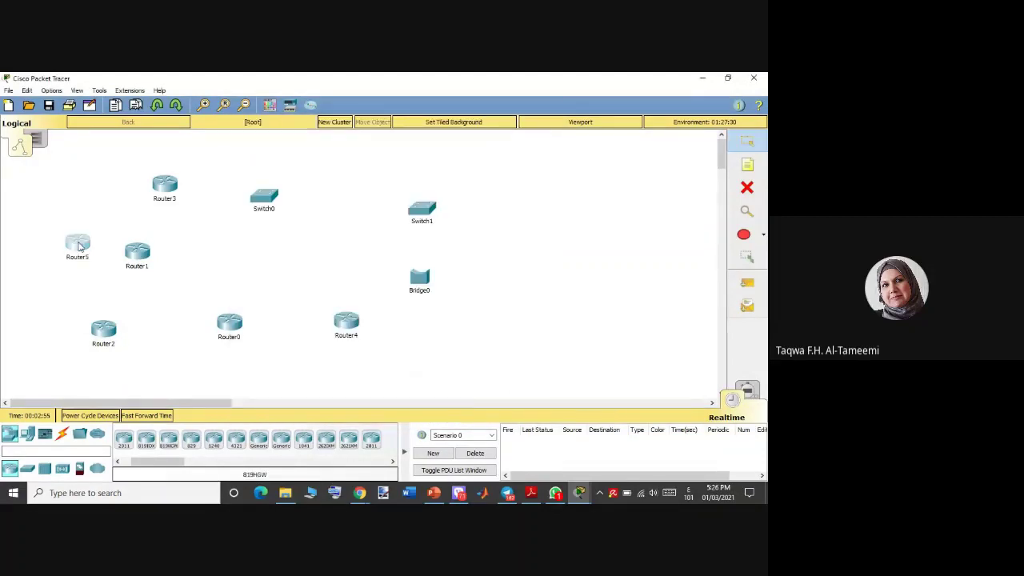
left_click(78, 247)
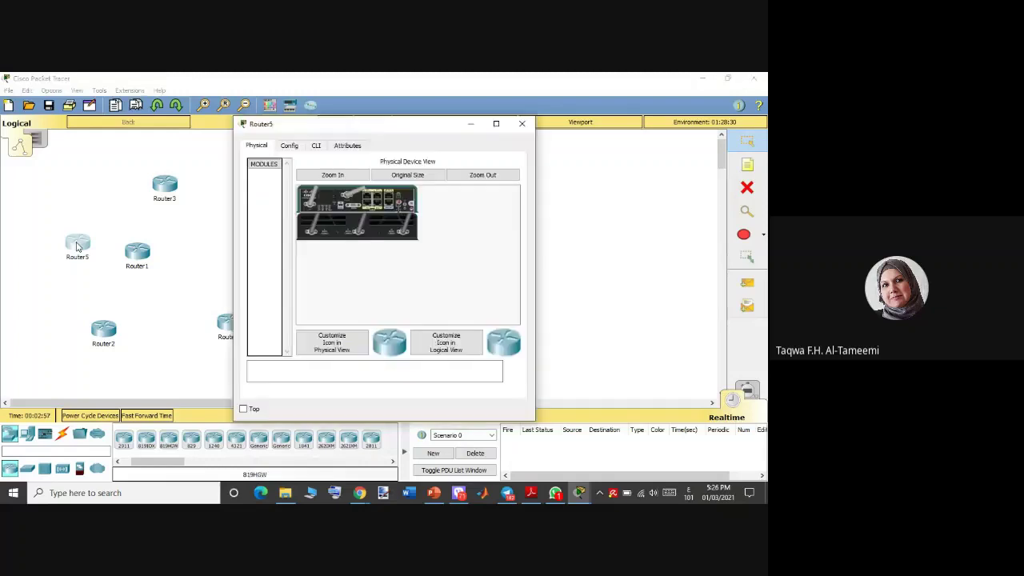
left_click(291, 147)
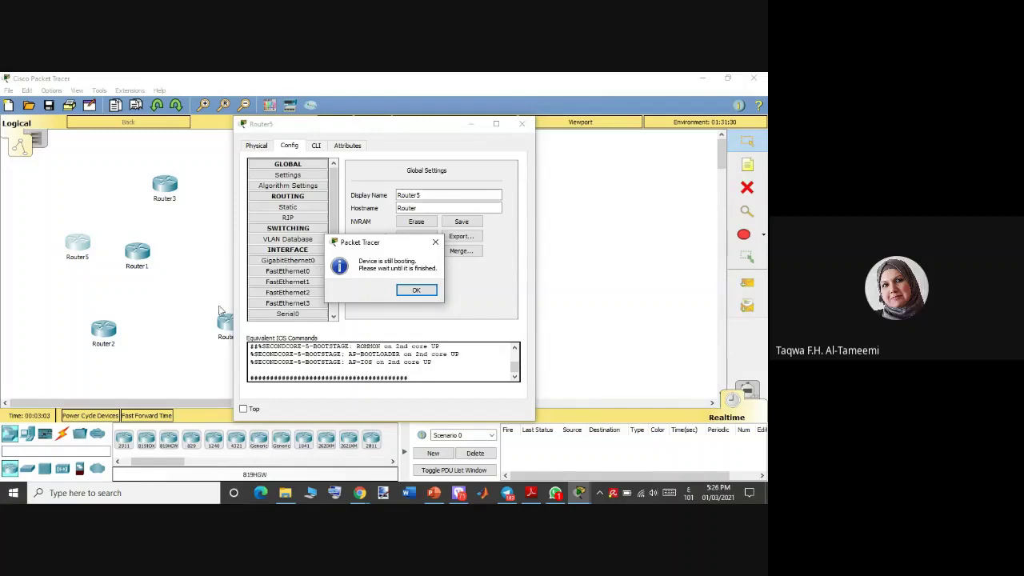
left_click(438, 243)
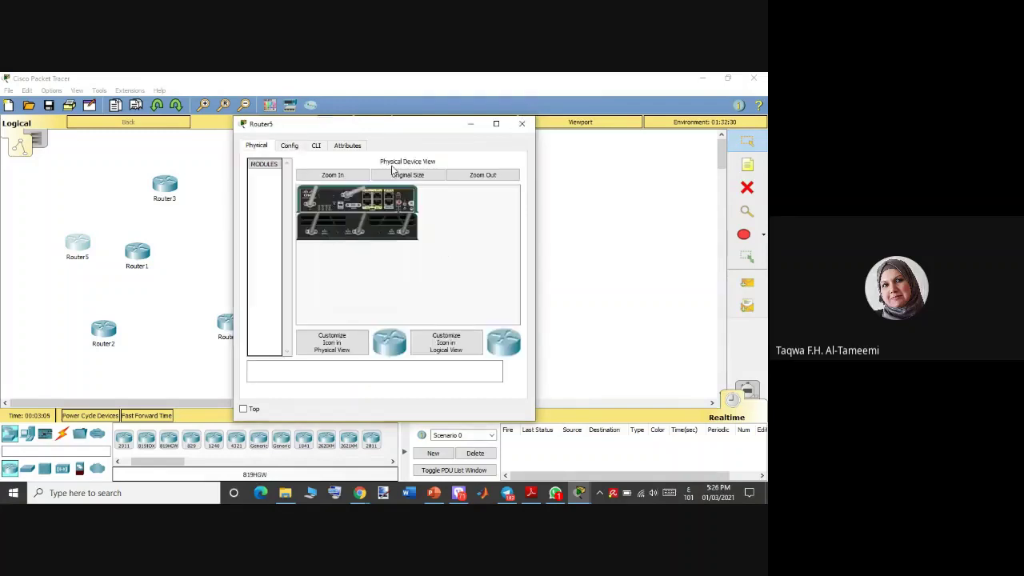
left_click(522, 124)
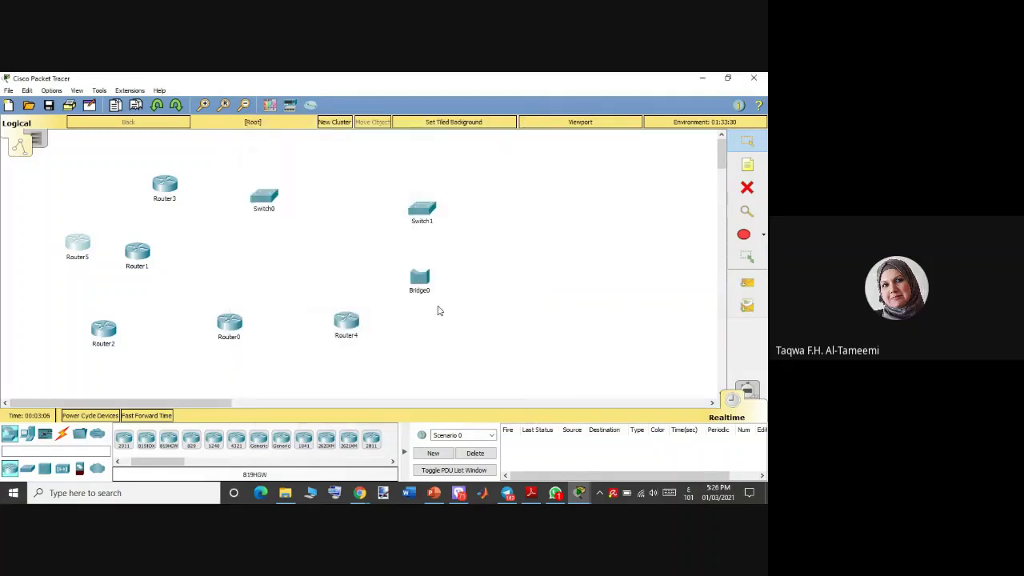
- Open the "Router &2 net" file from the تجارب مختبر شبكات folder without saving the current network
left_click(29, 106)
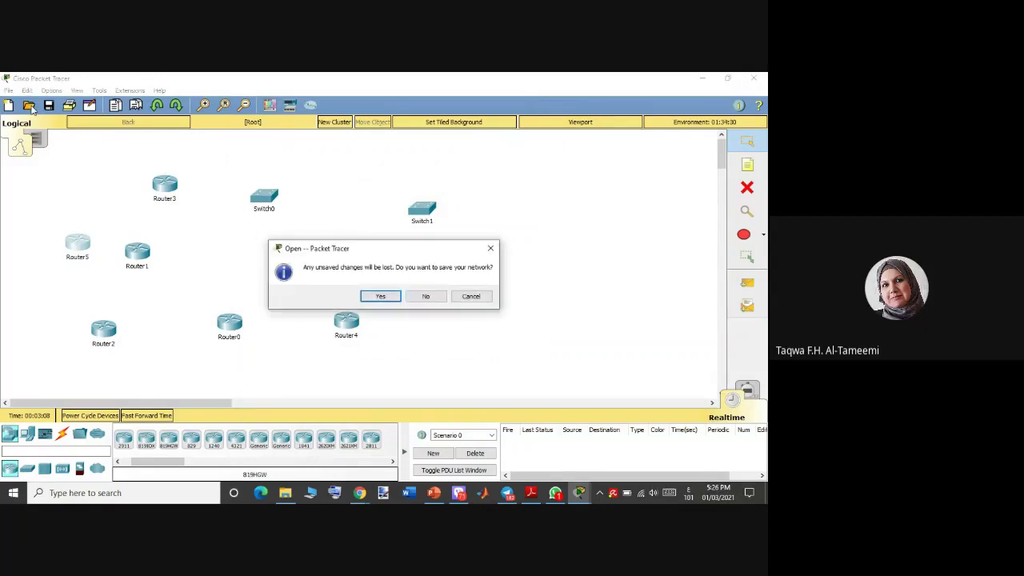
left_click(425, 296)
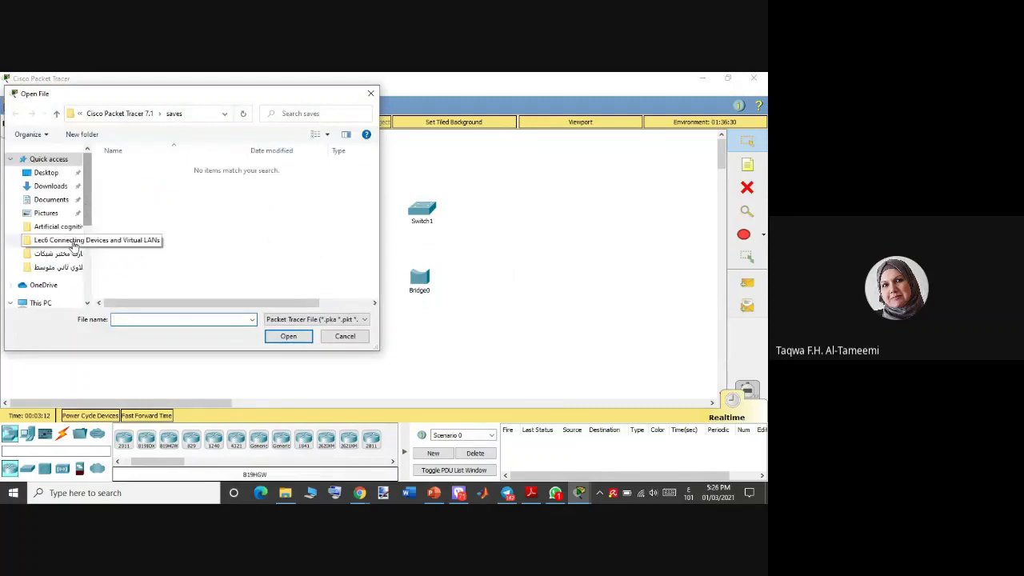
left_click(60, 254)
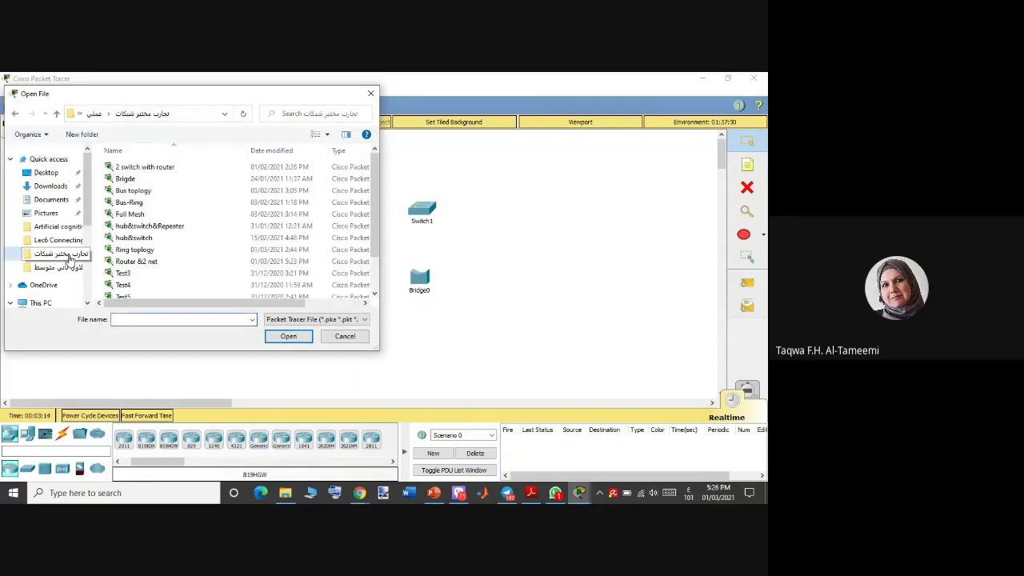
double_click(142, 262)
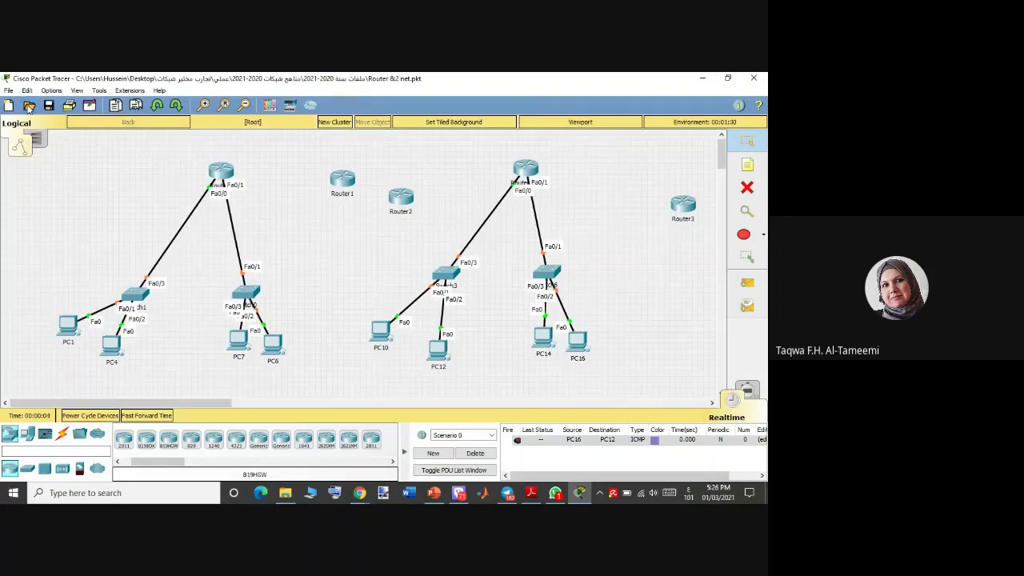
- Open the "Bus-Ring" network file without saving the current network
left_click(29, 107)
left_click(427, 300)
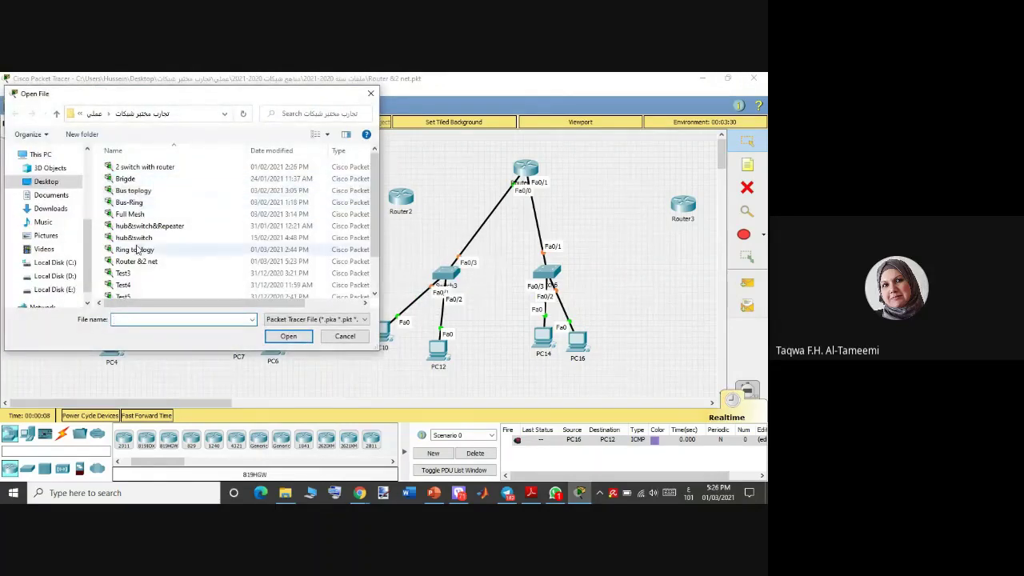
left_click(137, 202)
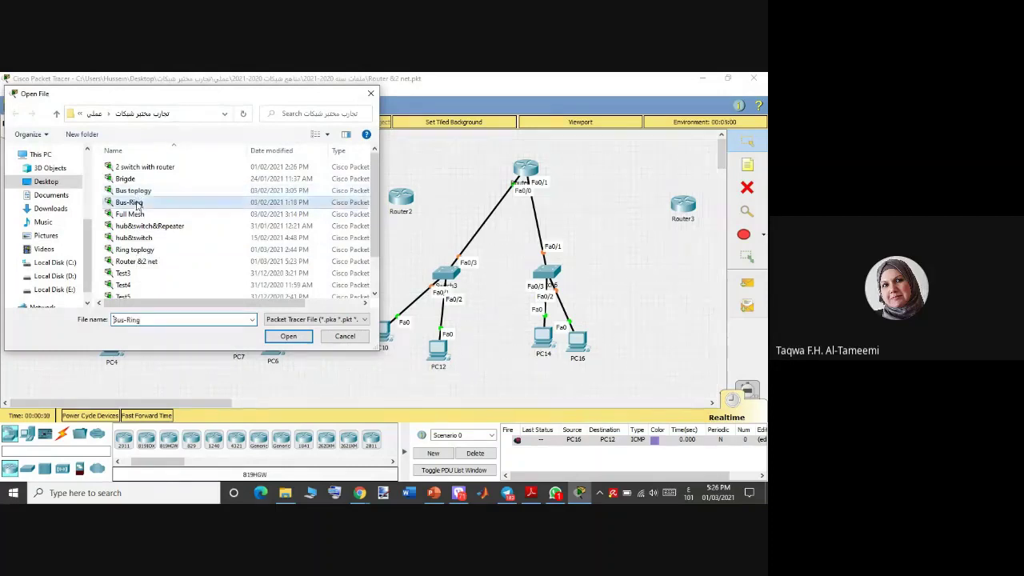
left_click(292, 337)
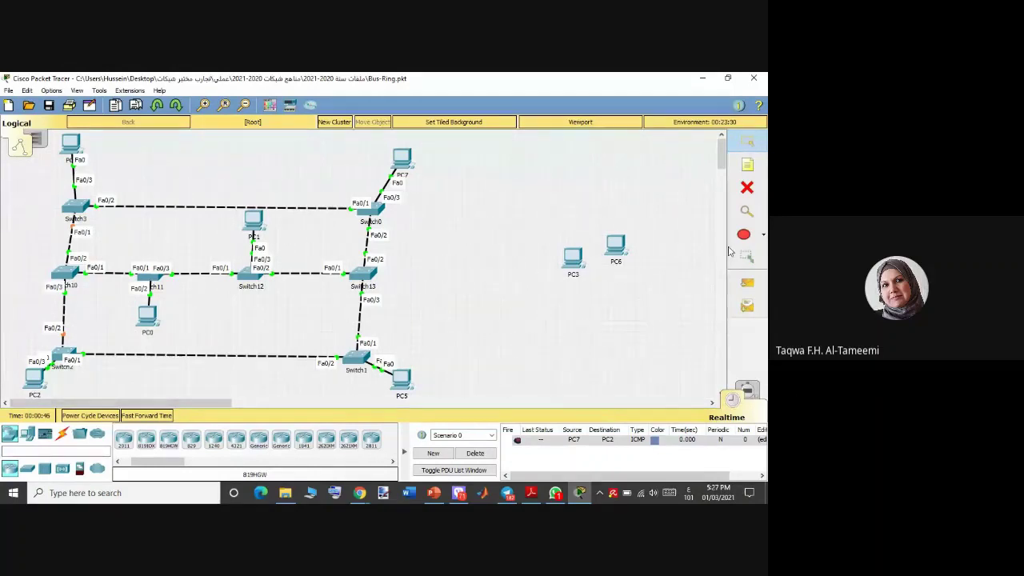
- Send a simple PDU from PC4 to PC5 in Realtime mode and delete the scenario's PDUs
left_click(741, 285)
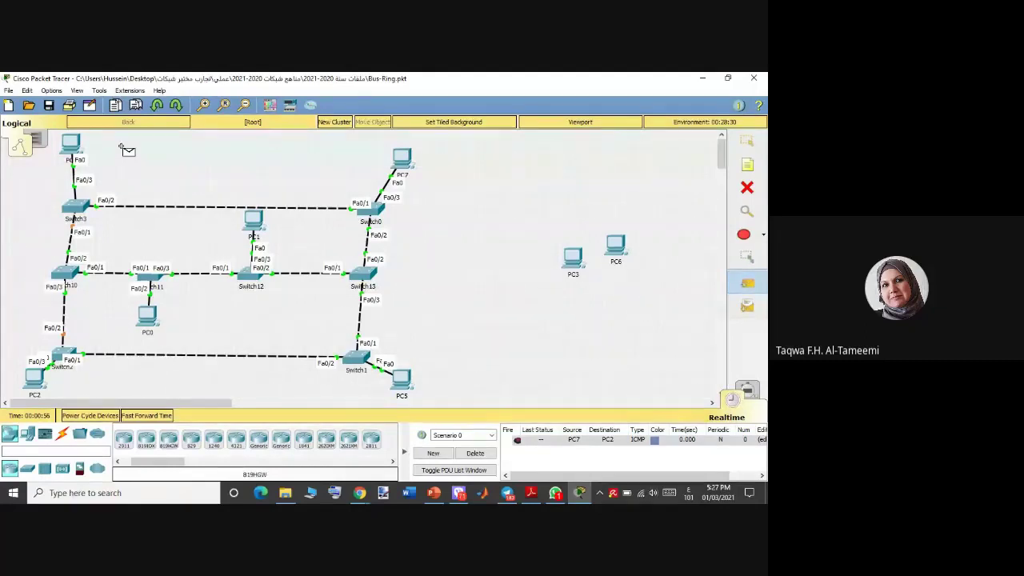
left_click(72, 143)
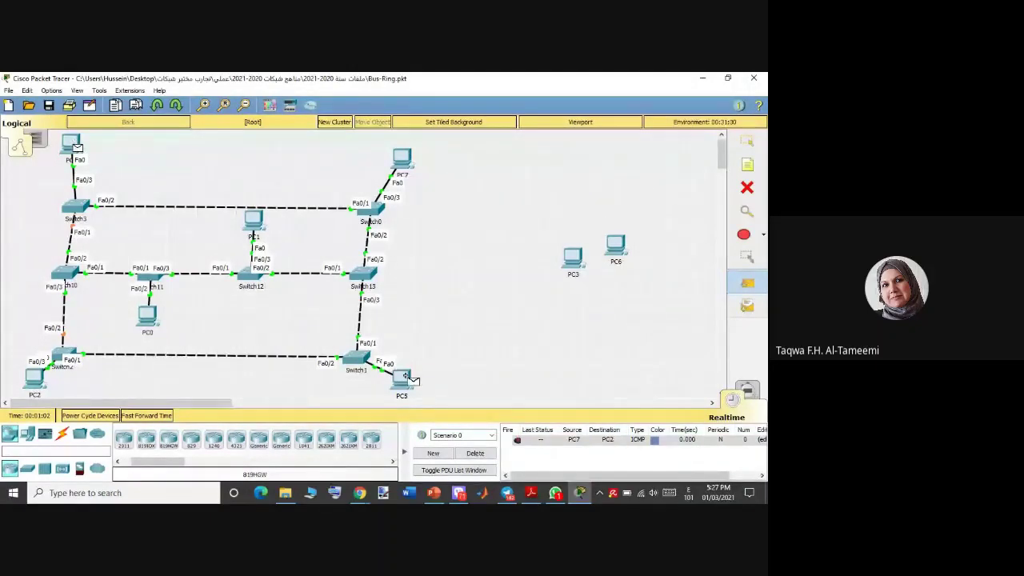
left_click(404, 378)
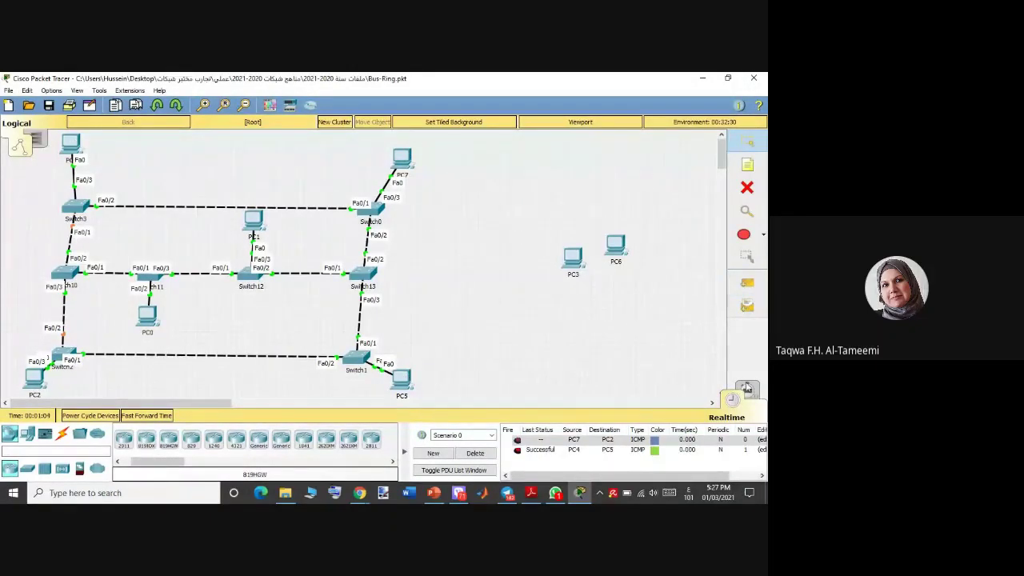
left_click(476, 454)
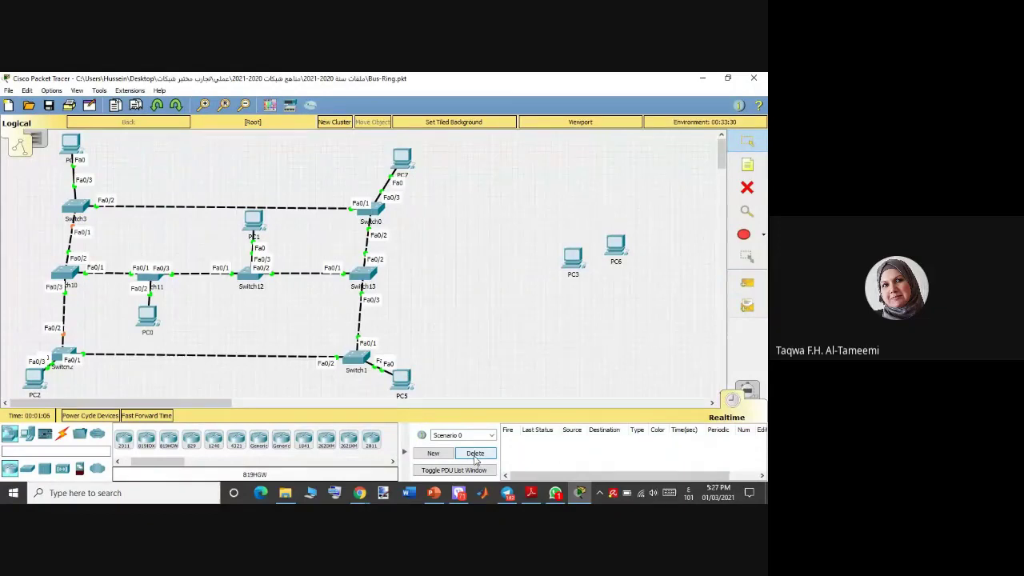
- Switch to Simulation mode, try capturing network events forward, and clear the captured events by deleting the scenario
left_click(748, 280)
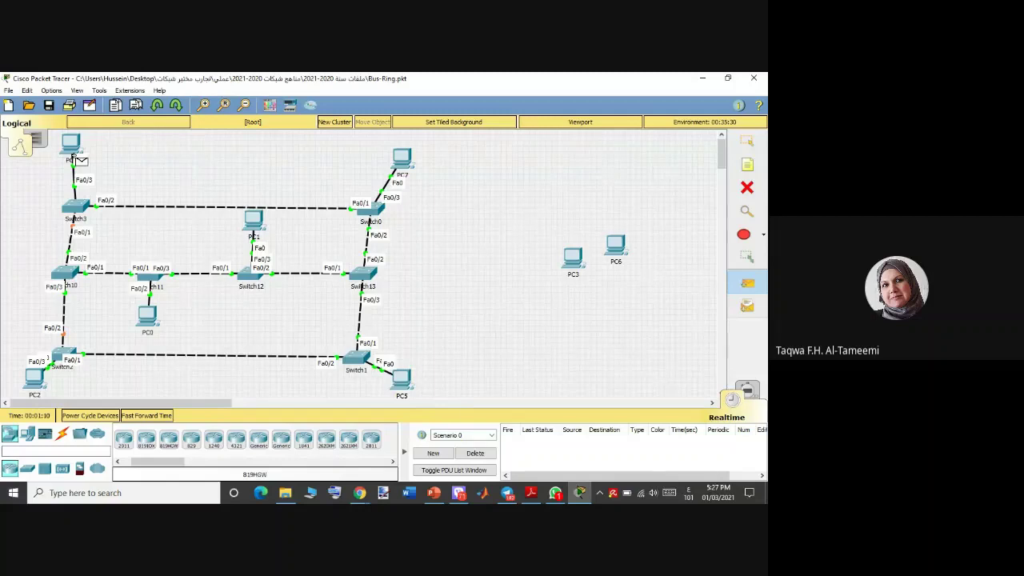
left_click(747, 395)
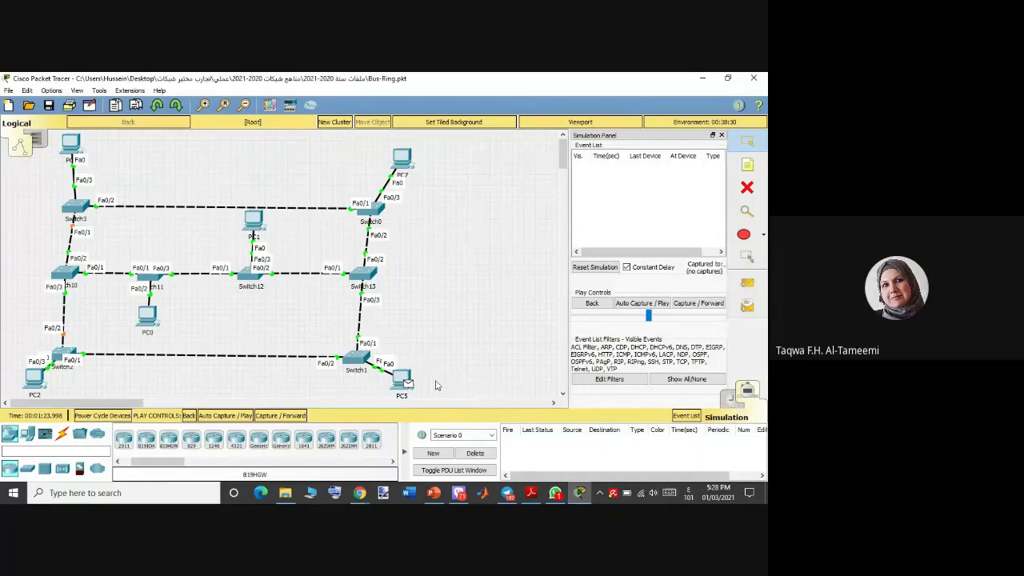
left_click(269, 415)
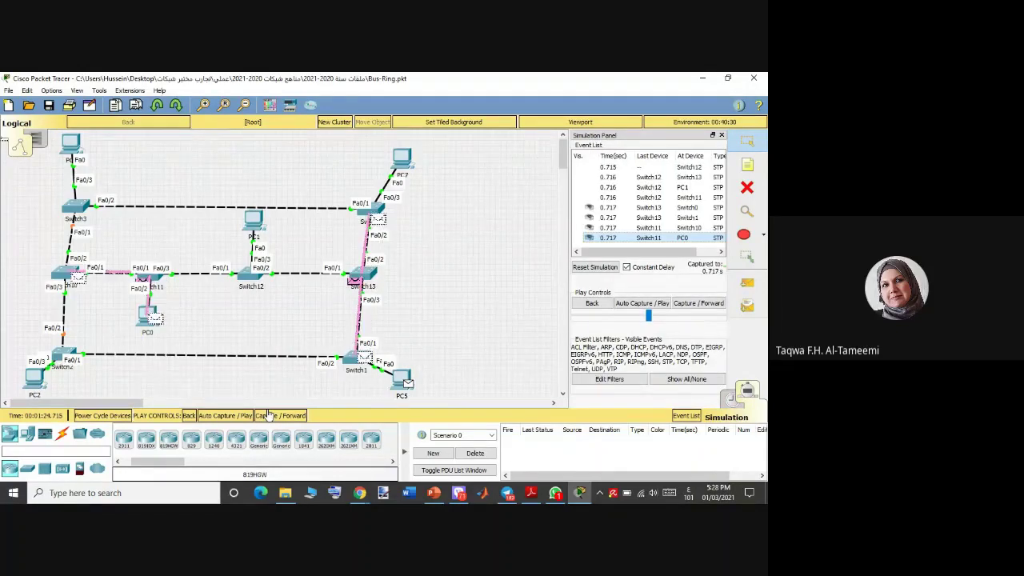
left_click(476, 453)
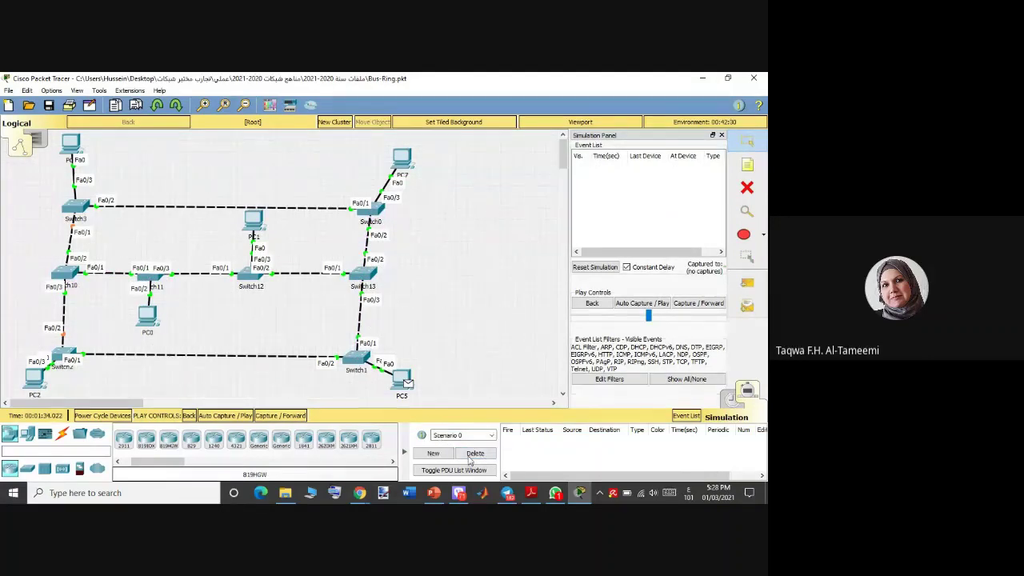
left_click(259, 418)
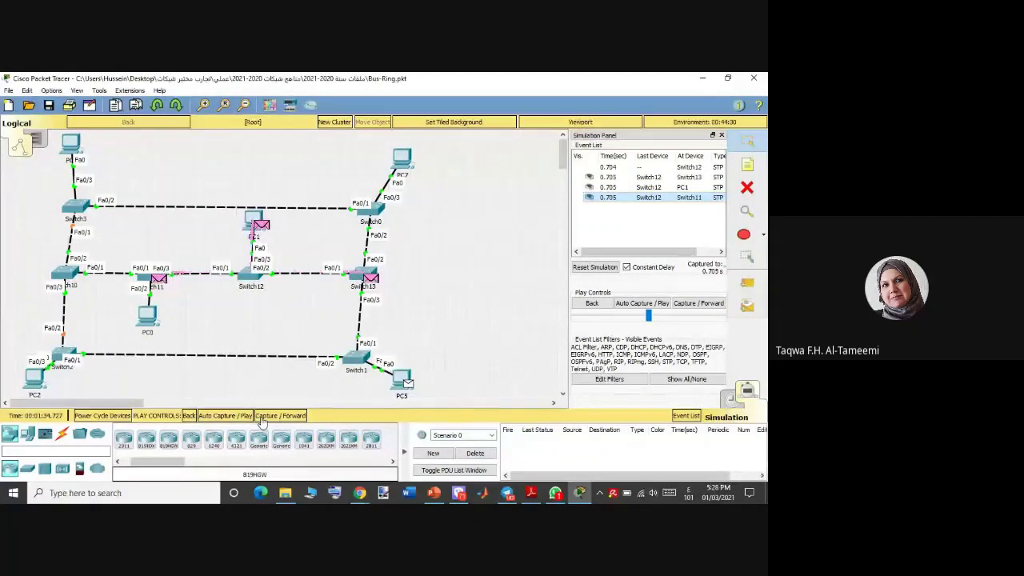
left_click(475, 454)
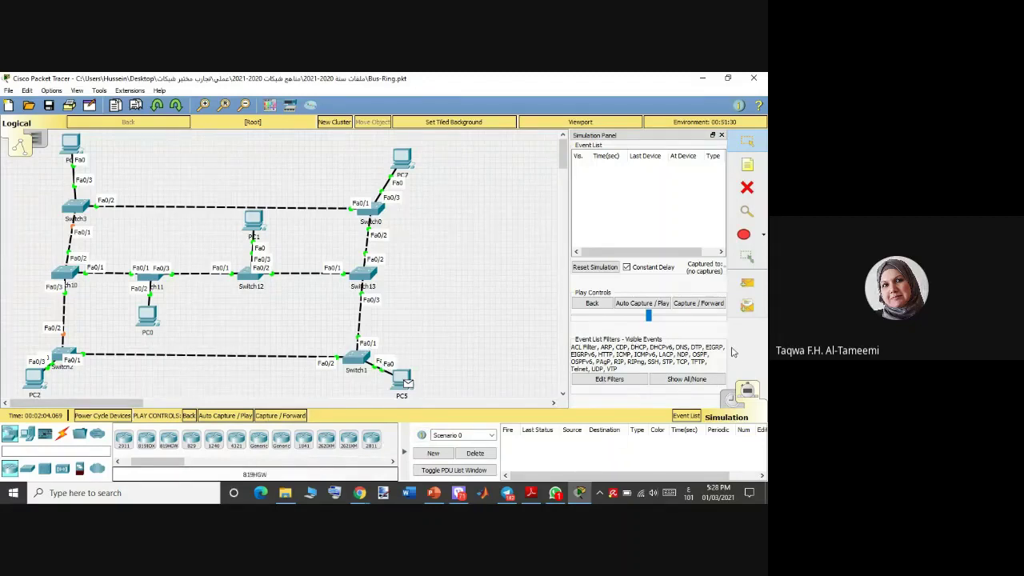
- Add a simple PDU from PC4 to PC0 in Simulation mode
left_click(751, 284)
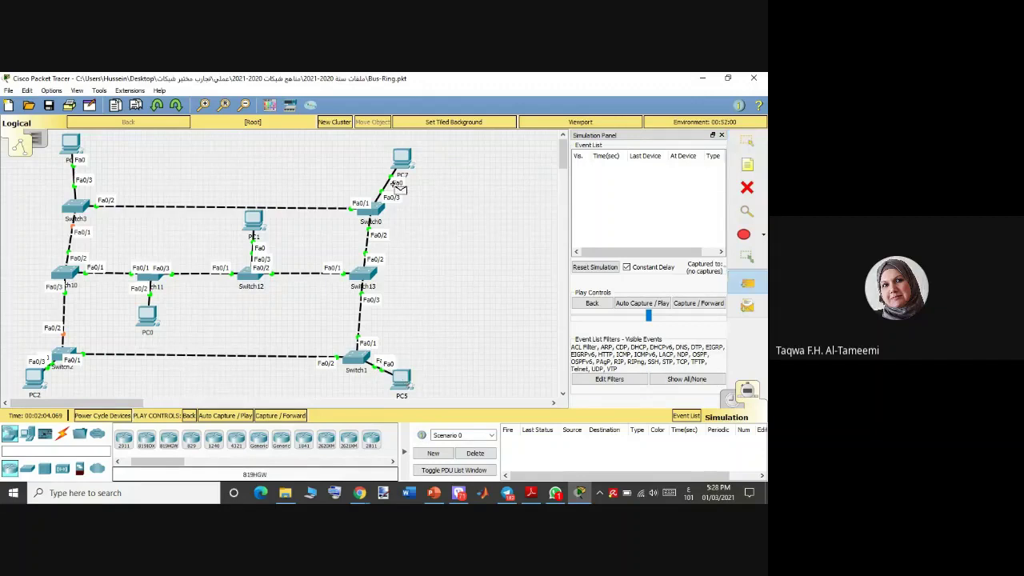
left_click(74, 143)
left_click(149, 320)
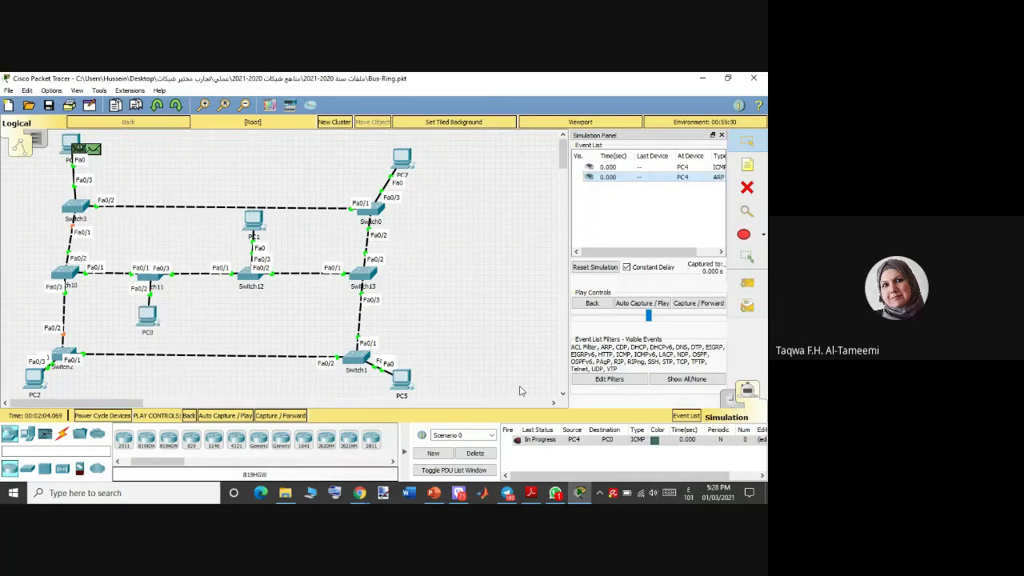
- Advance the simulation event by event to follow the PC4-to-PC0 traffic through the switches
left_click(276, 415)
left_click(276, 415)
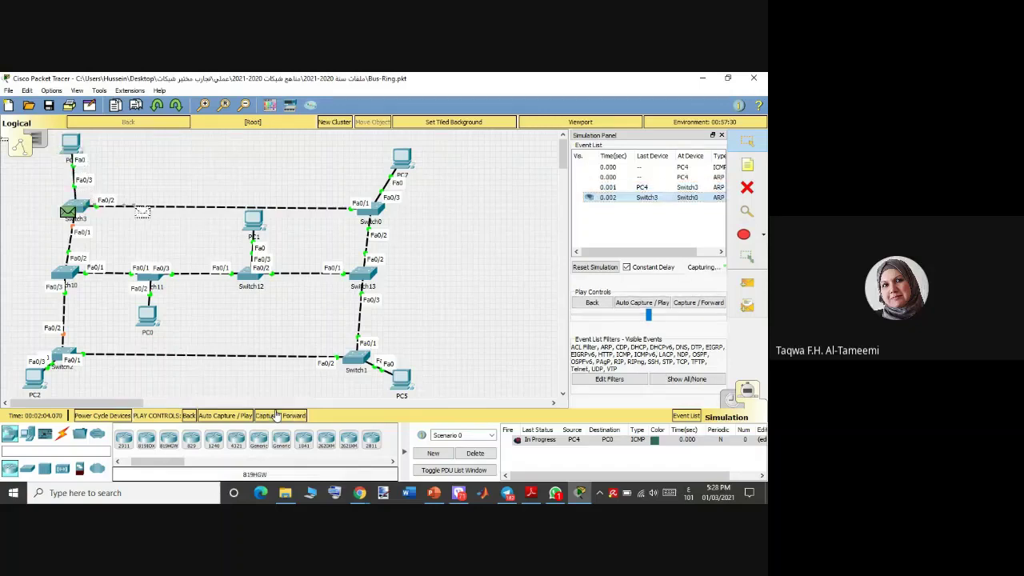
left_click(276, 415)
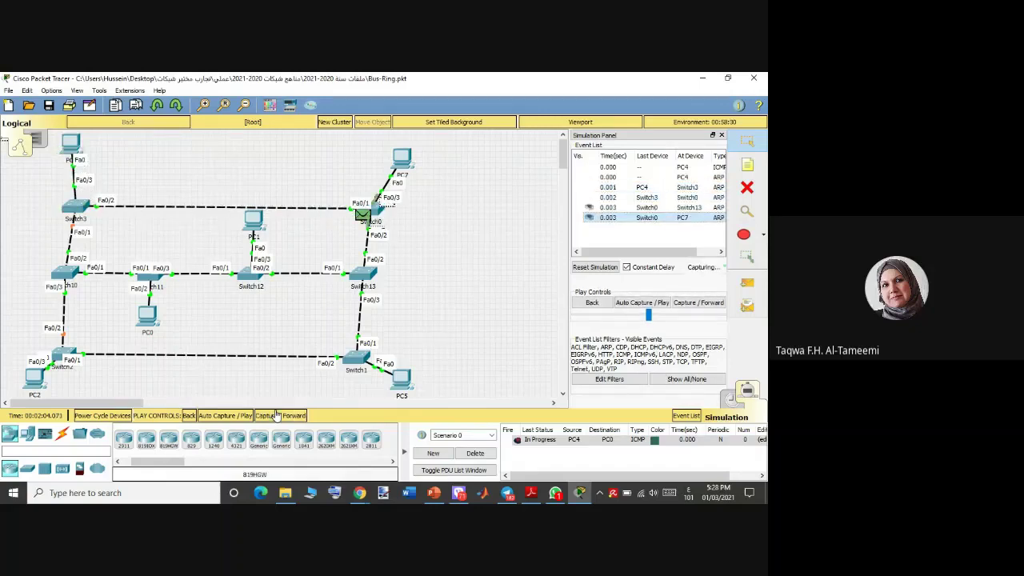
left_click(276, 415)
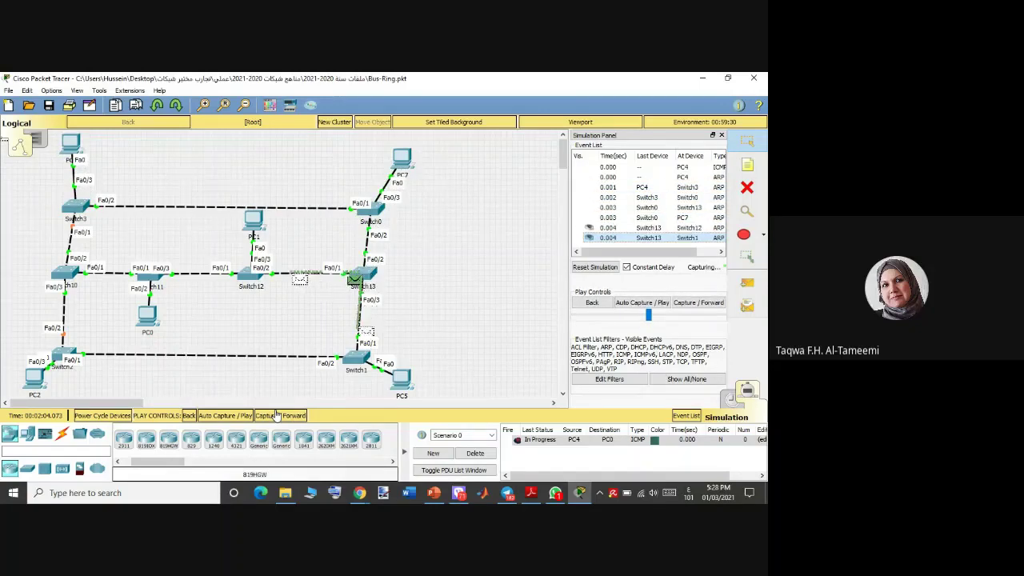
left_click(276, 415)
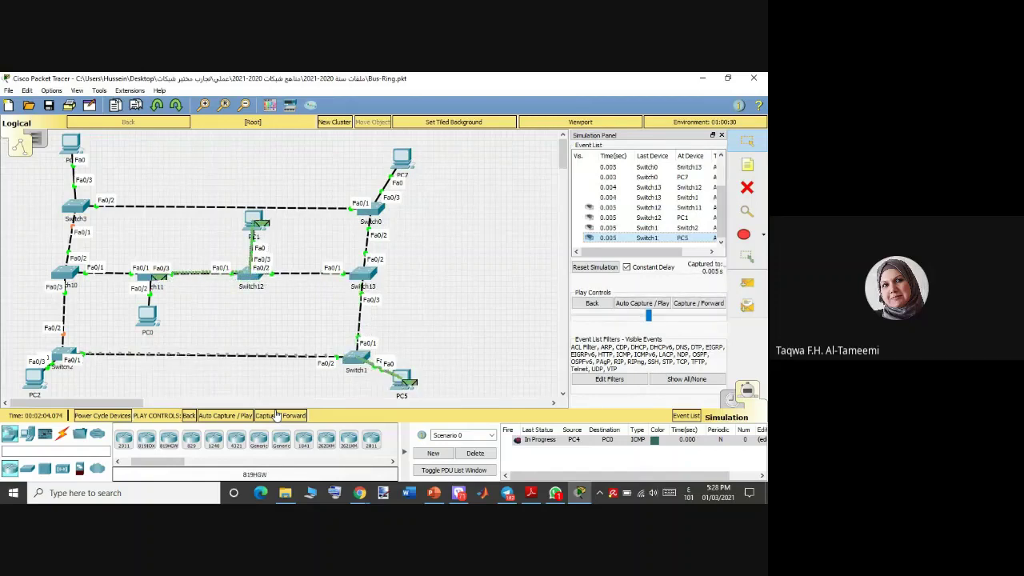
left_click(276, 415)
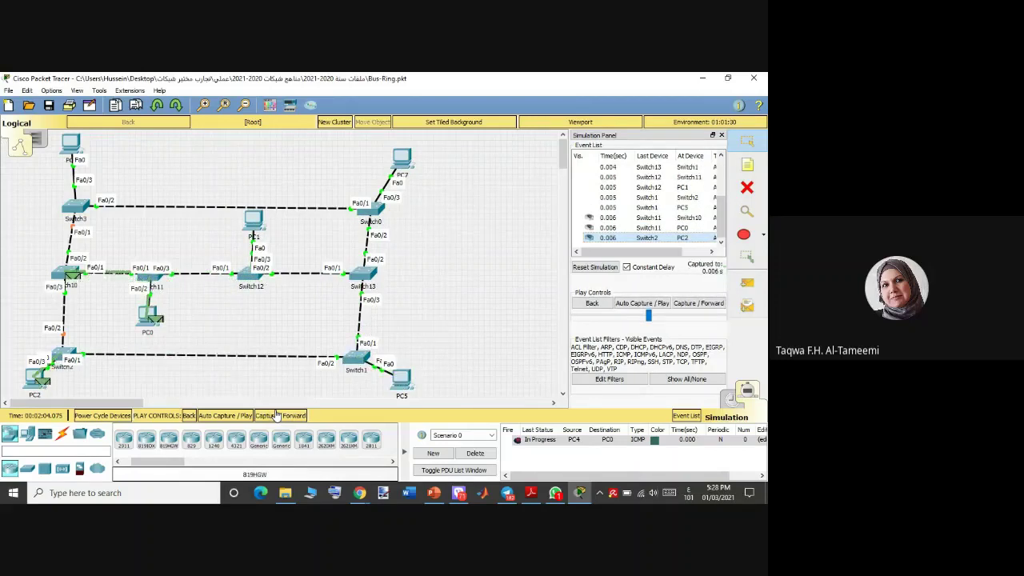
left_click(276, 415)
left_click(276, 415)
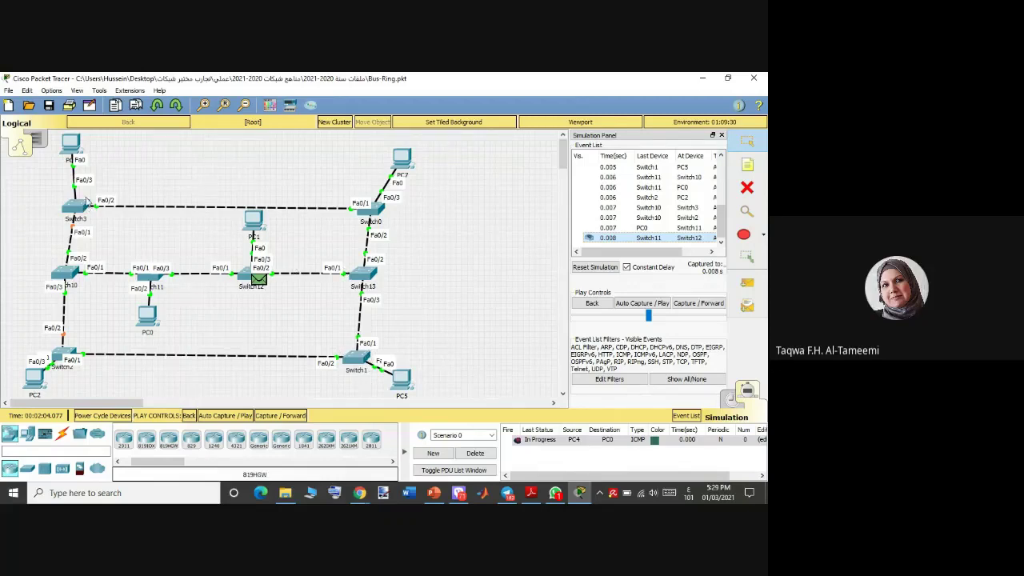
- Connect FastEthernet0/4 on Switch3 to FastEthernet0/4 on Switch1 with a copper cross-over cable
left_click(64, 434)
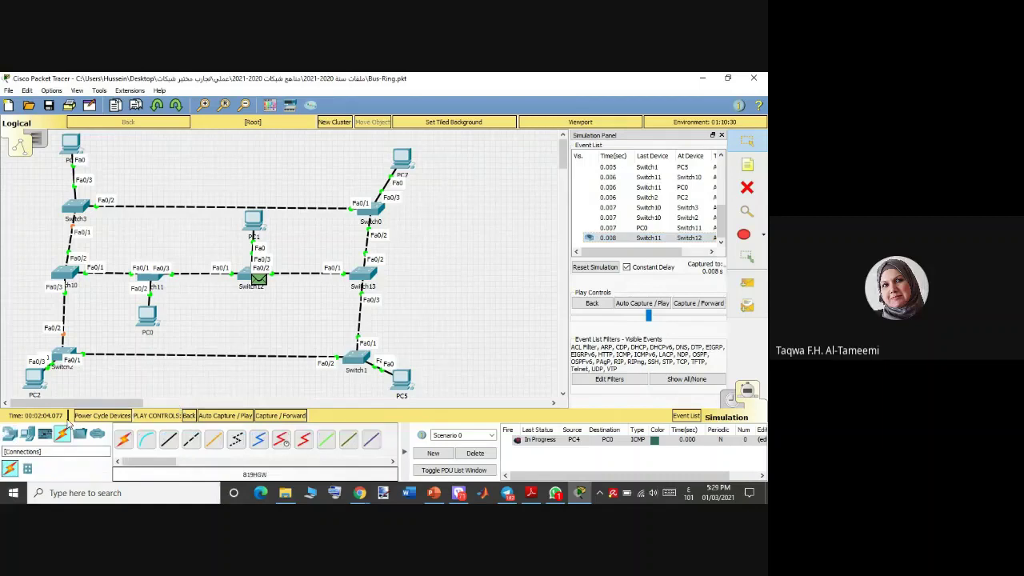
left_click(191, 440)
left_click(79, 210)
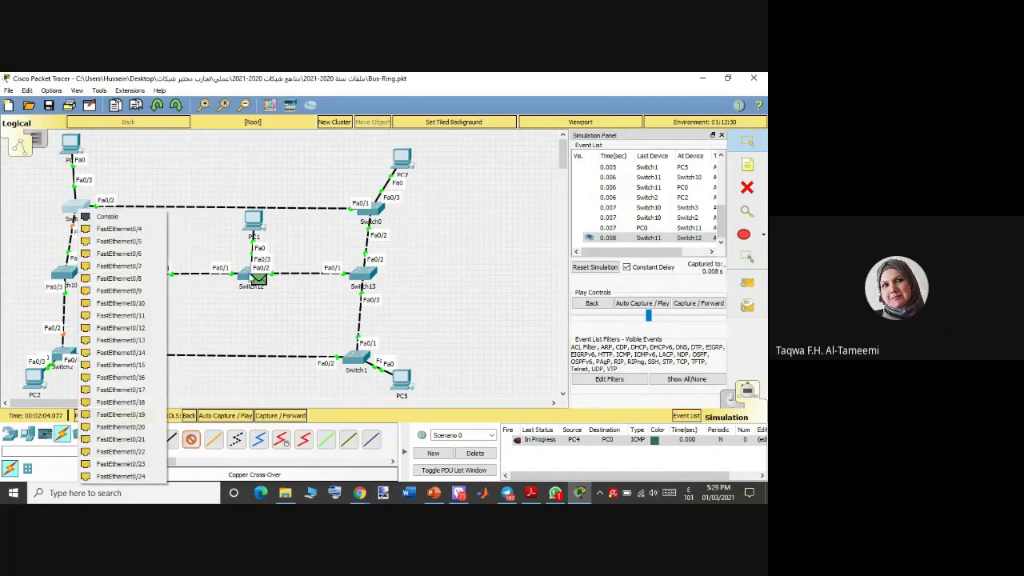
left_click(120, 229)
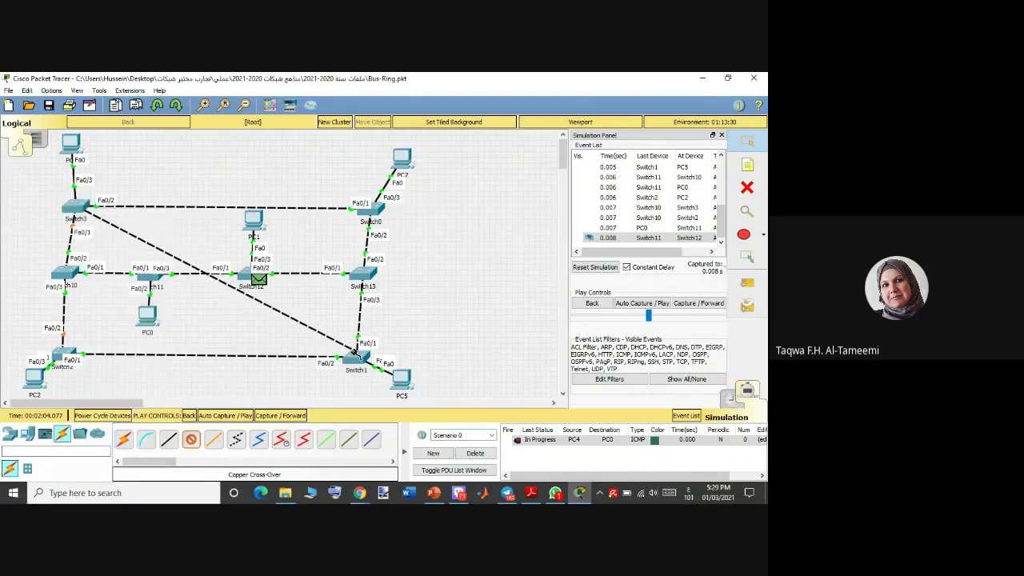
left_click(355, 357)
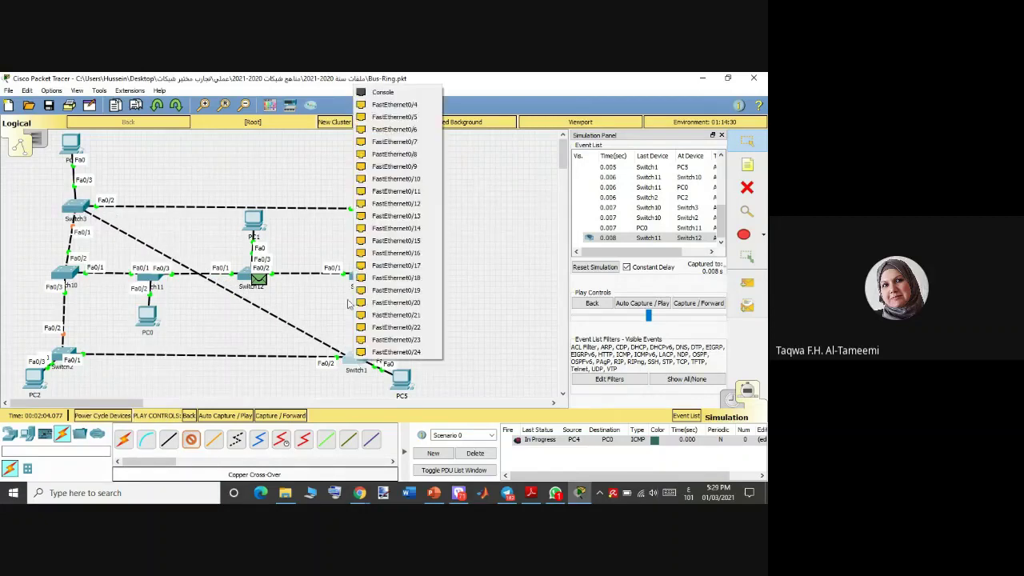
left_click(368, 107)
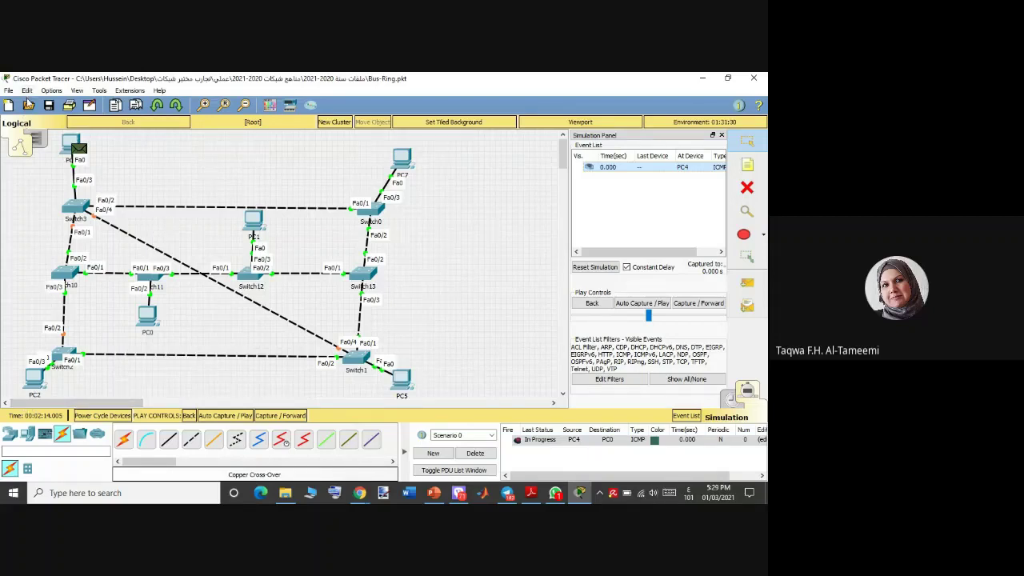
- Open the saved Ring toplogy file in place of the Bus-Ring network
left_click(28, 105)
left_click(425, 299)
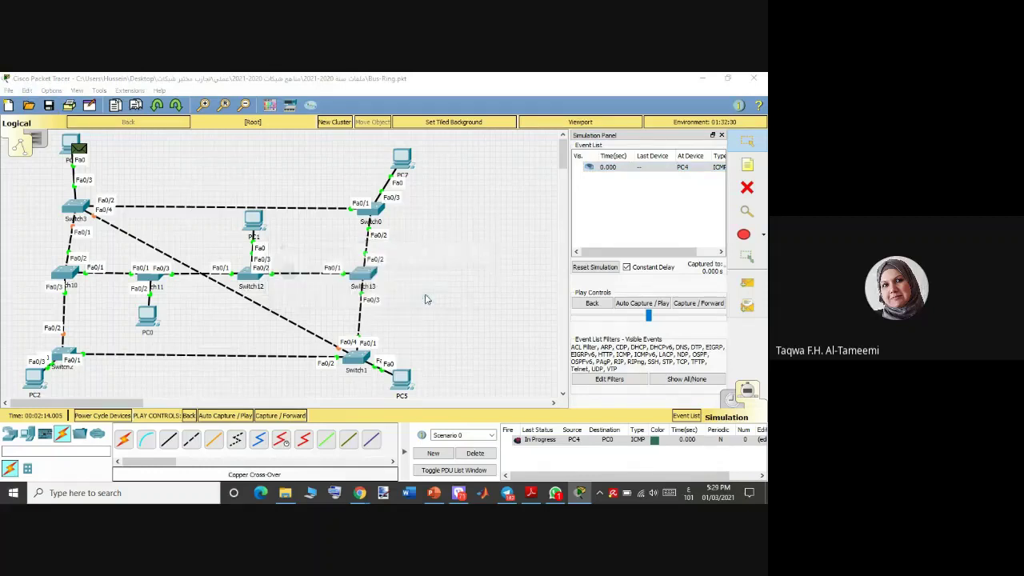
left_click(174, 250)
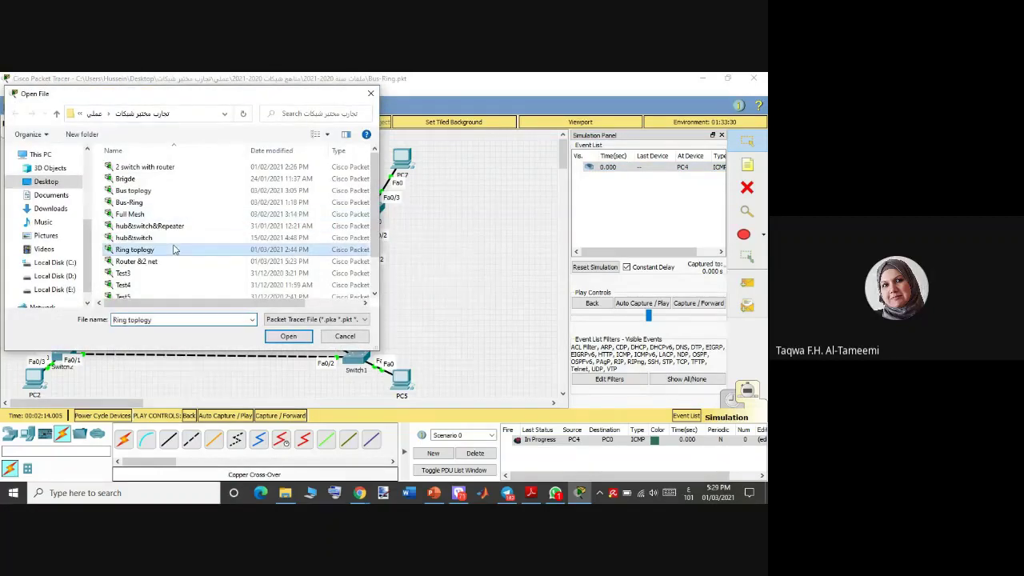
left_click(299, 339)
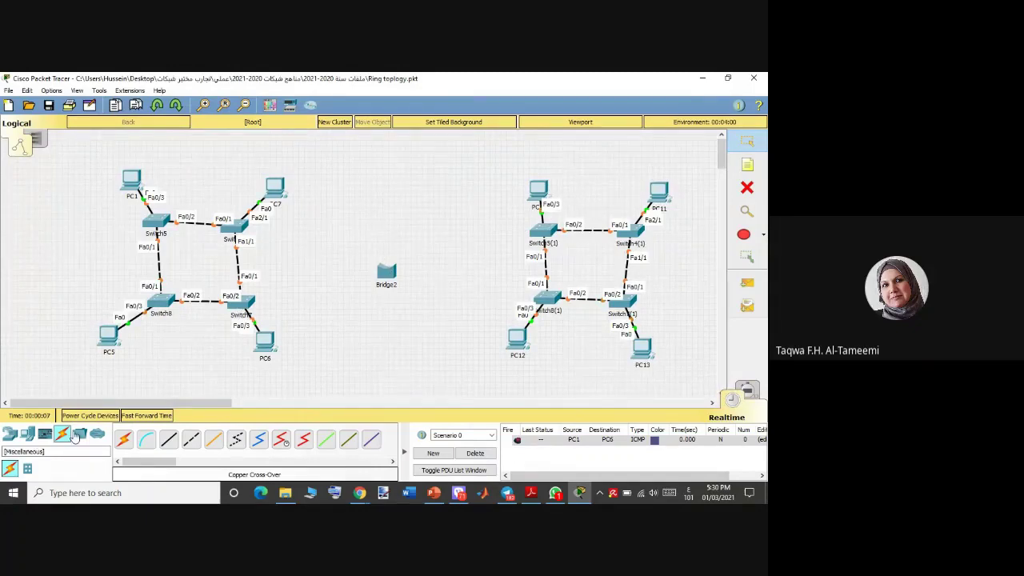
- Place a switch between the first ring and Bridge2, and a 2950-24 switch between Bridge2 and the second ring
left_click(13, 433)
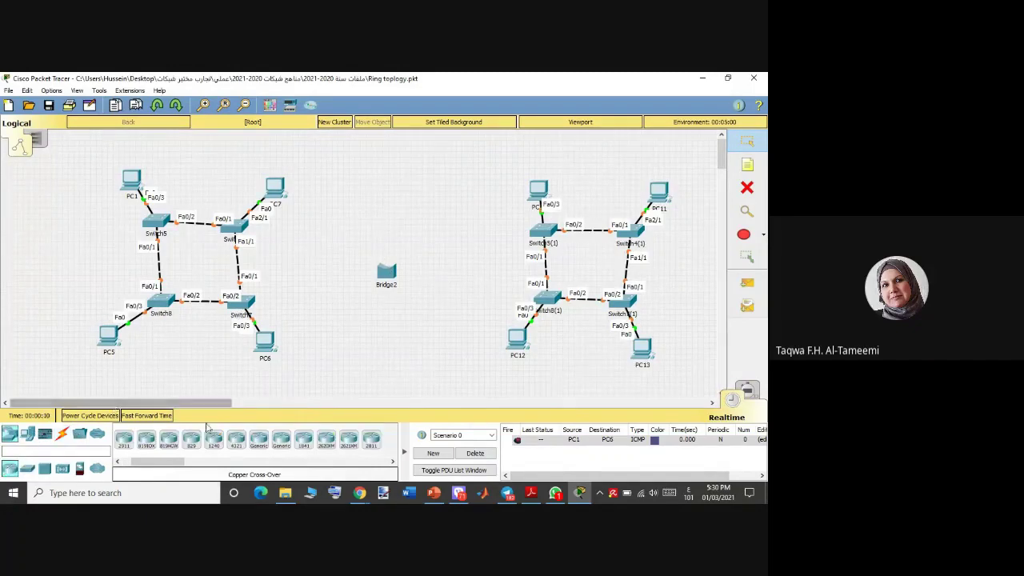
left_click(28, 470)
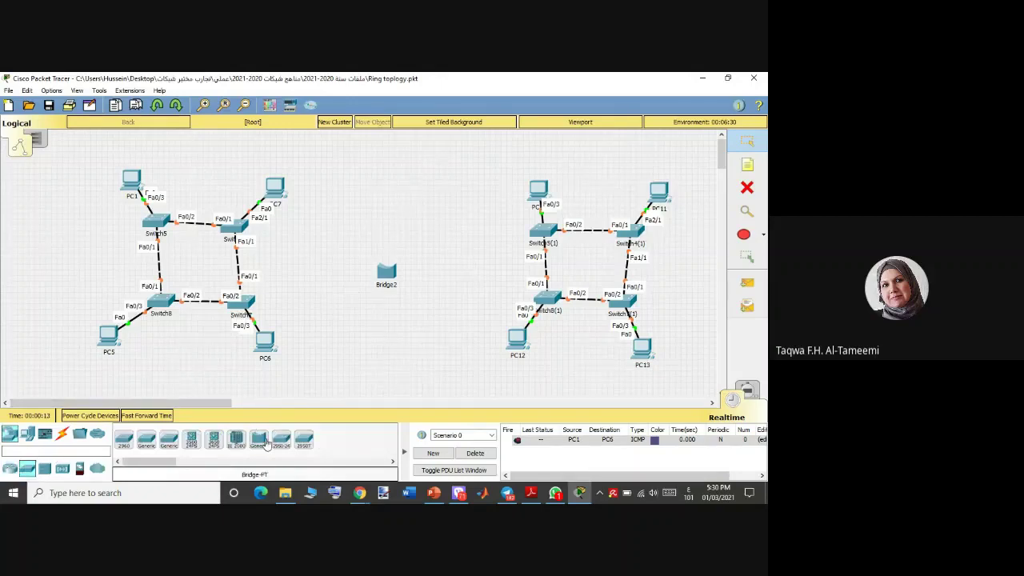
left_click(309, 293)
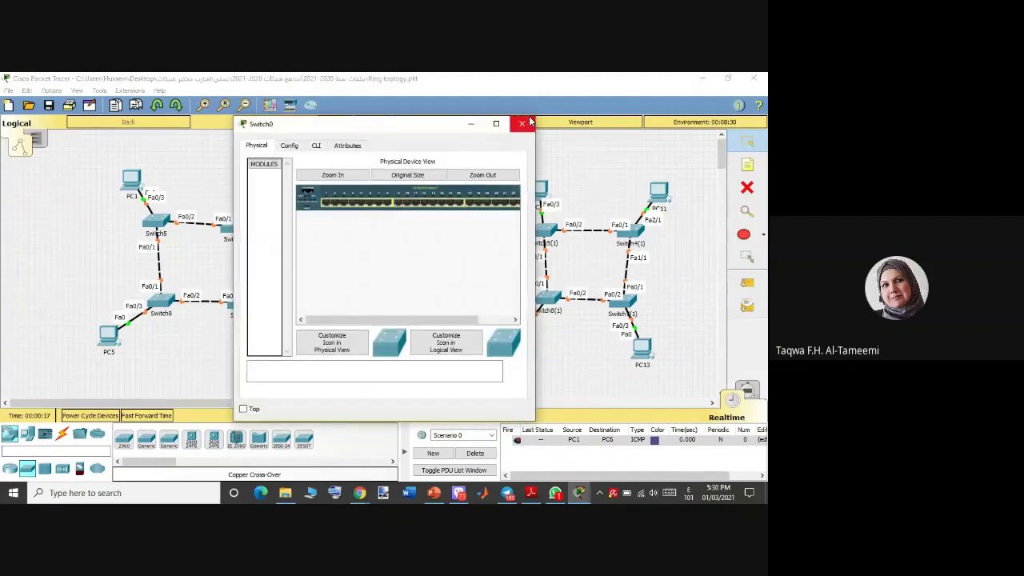
left_click(521, 123)
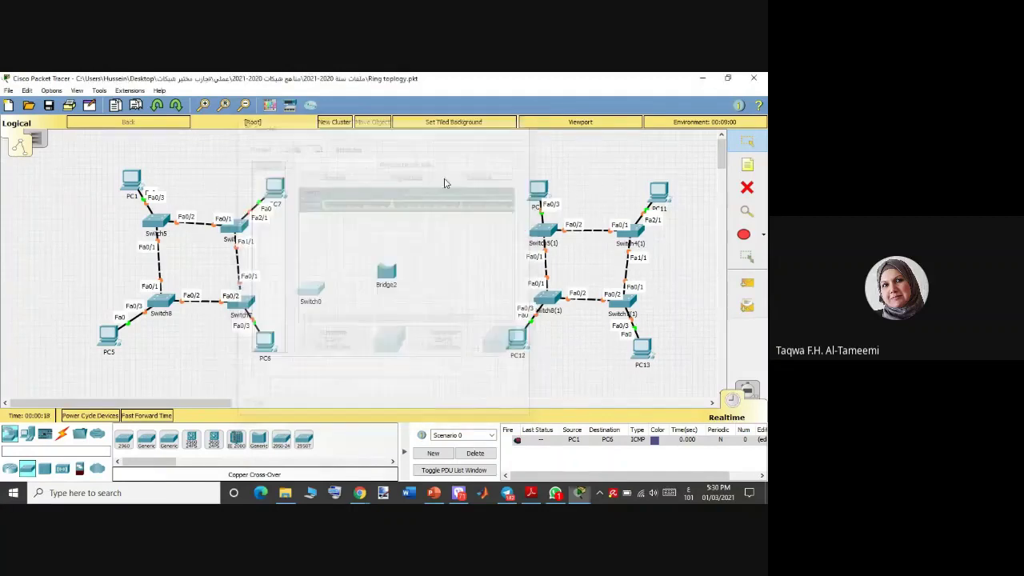
left_click(282, 438)
left_click(469, 272)
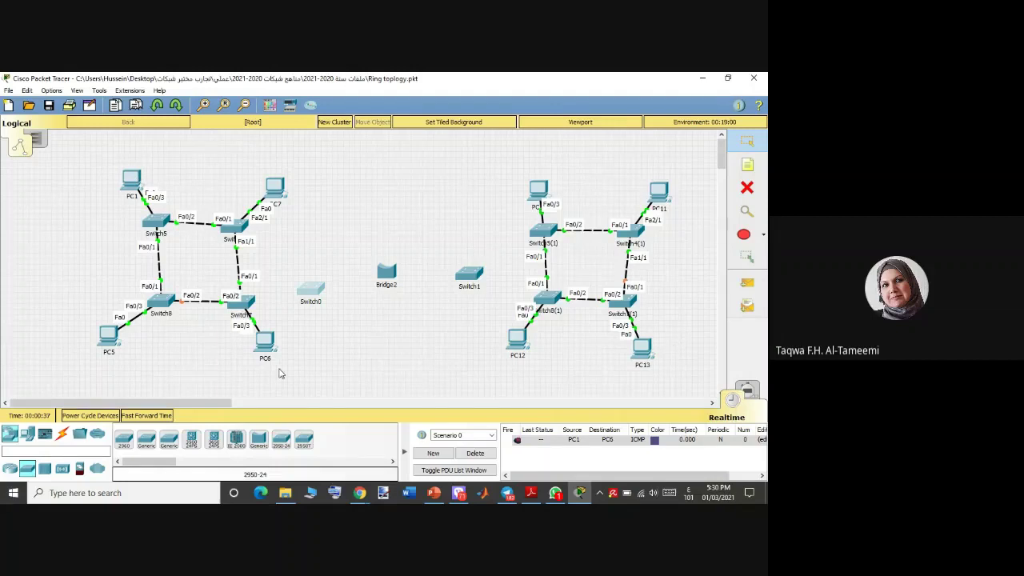
- Connect FastEthernet0/1 on Switch1 to FastEthernet0/4 on Switch5(1) with a copper cross-over cable
left_click(61, 434)
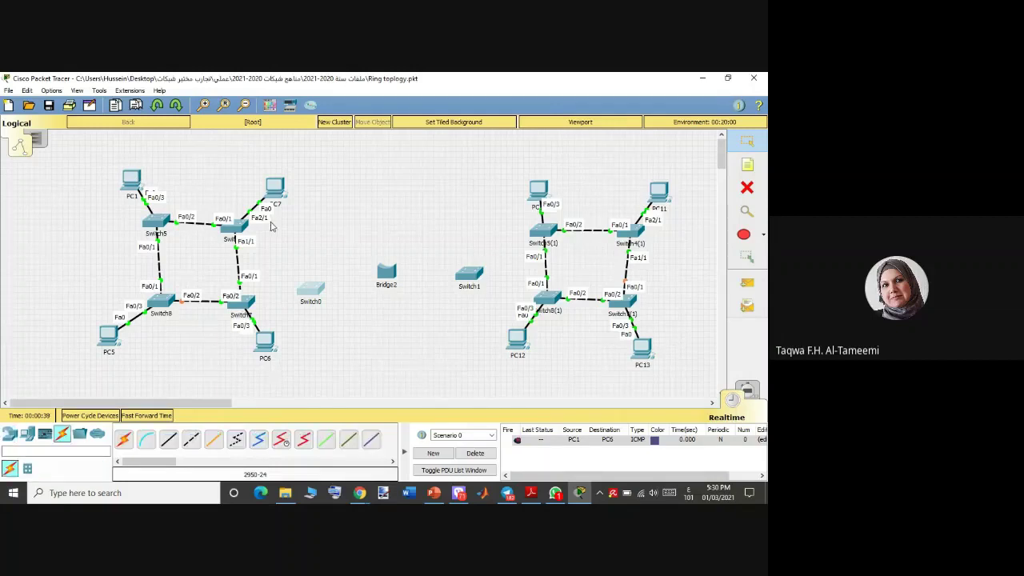
left_click(190, 440)
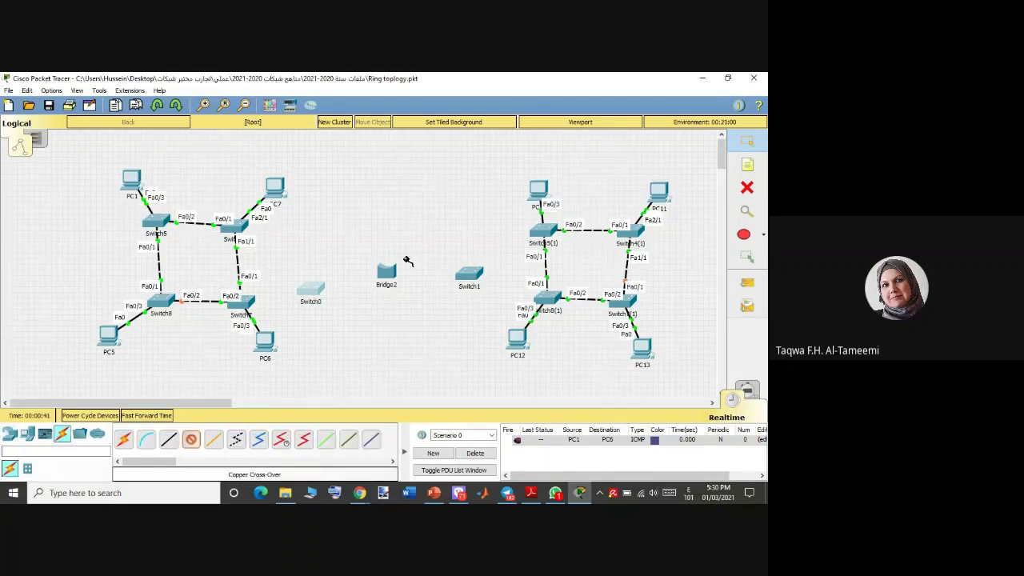
left_click(472, 275)
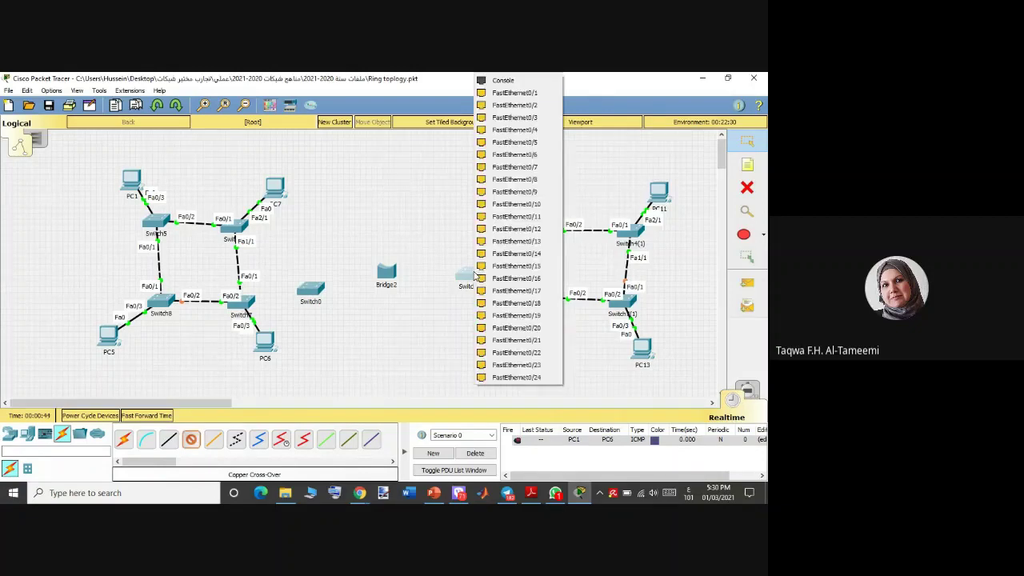
left_click(531, 94)
left_click(542, 232)
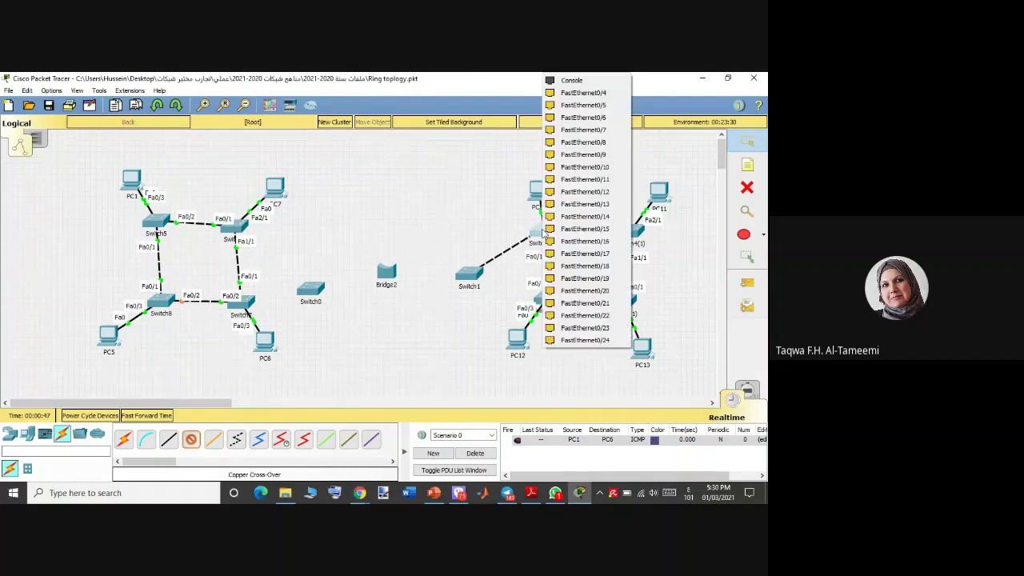
left_click(577, 94)
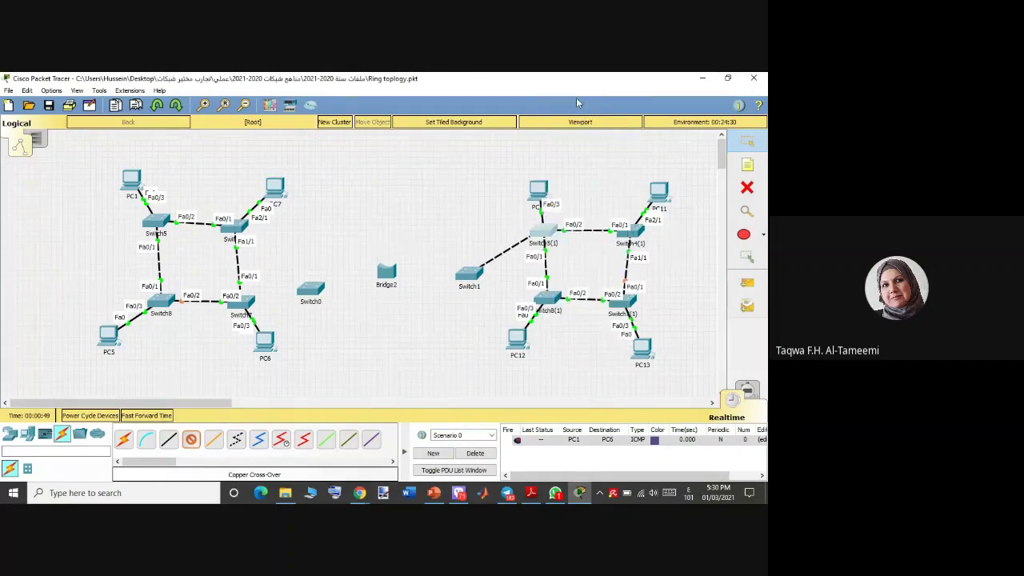
- Connect FastEthernet0/2 on Switch1 to port Fa3/1 on Switch4(1) with a copper cross-over cable
left_click(192, 439)
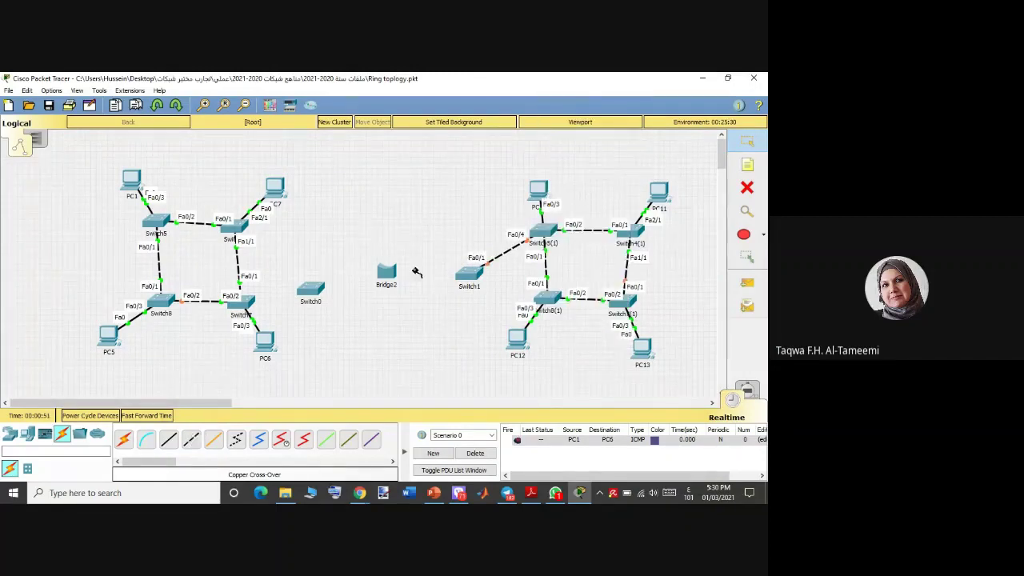
left_click(471, 272)
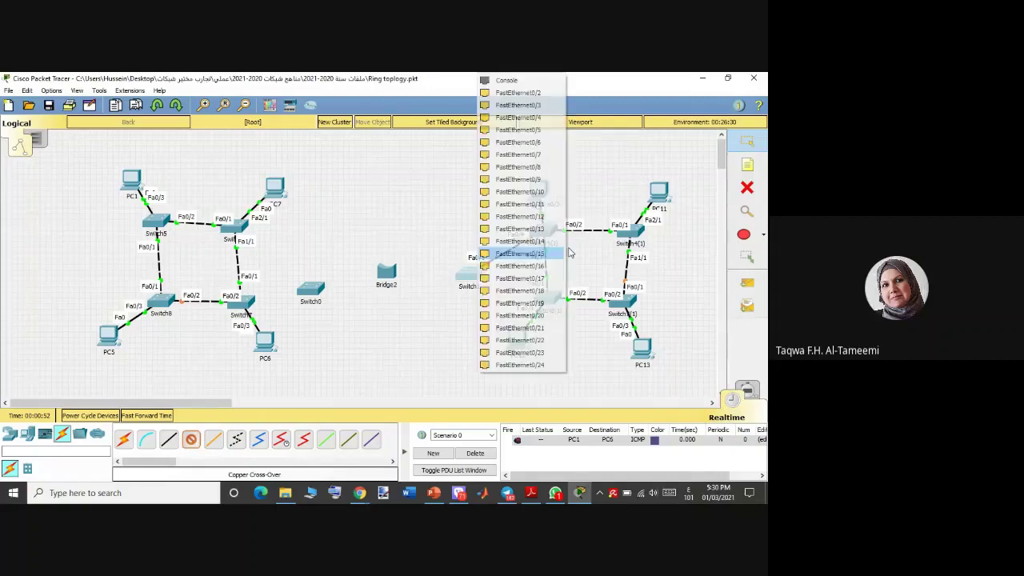
left_click(520, 94)
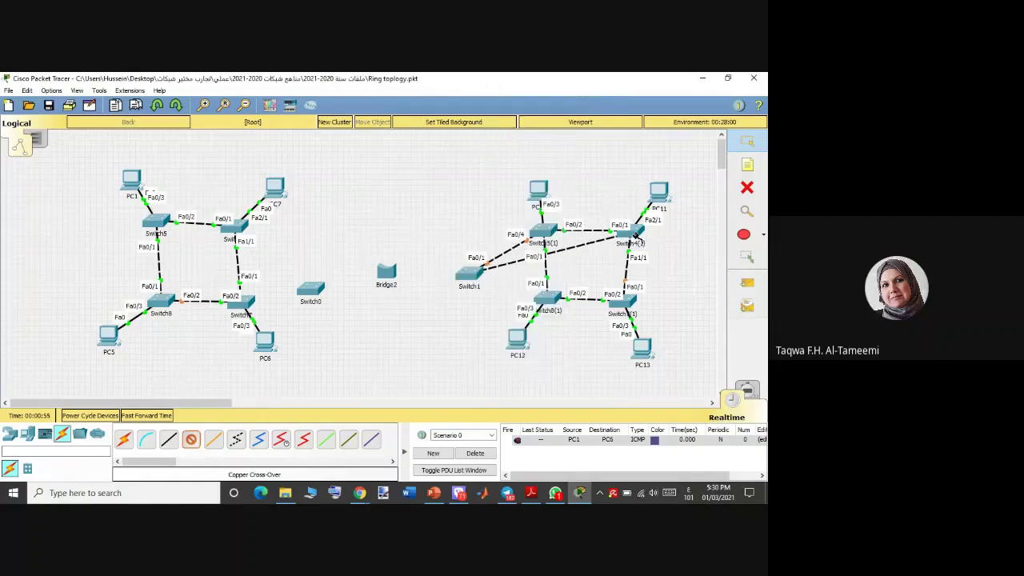
left_click(637, 242)
left_click(651, 254)
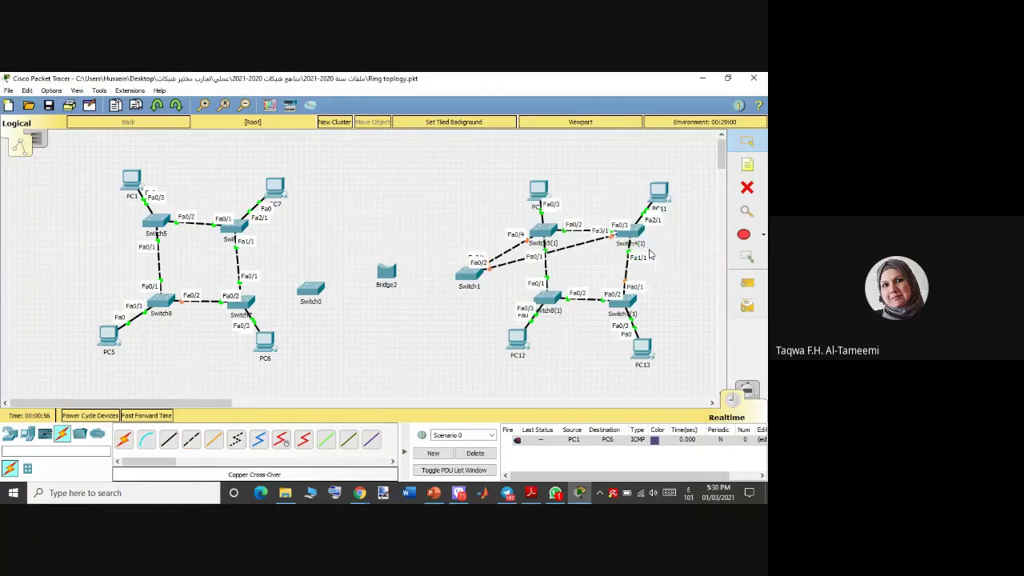
- Connect FastEthernet0/3 on Switch1 to FastEthernet0/4 on Switch8(1) with a copper cross-over cable
left_click(190, 439)
left_click(475, 281)
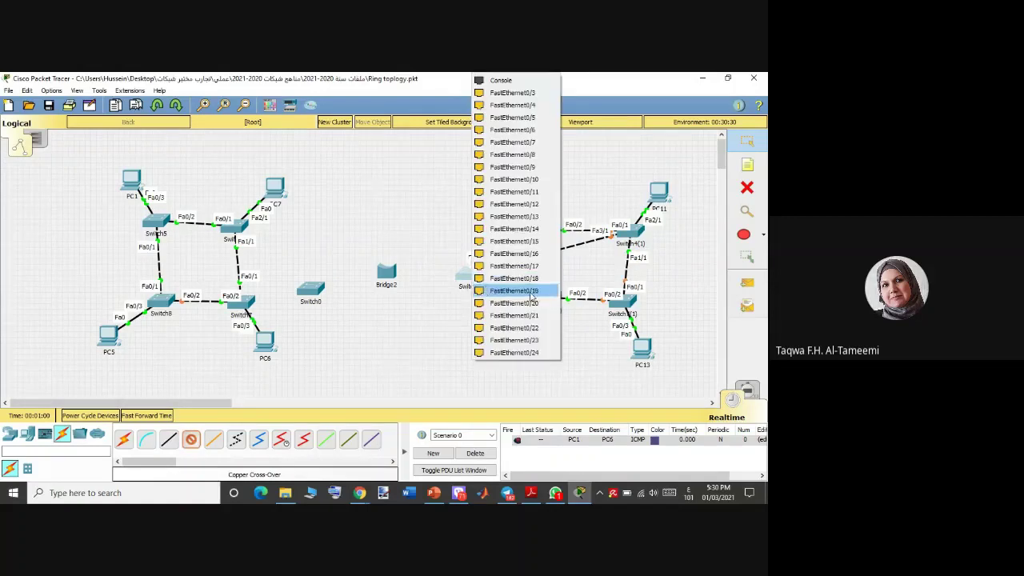
left_click(517, 95)
left_click(551, 298)
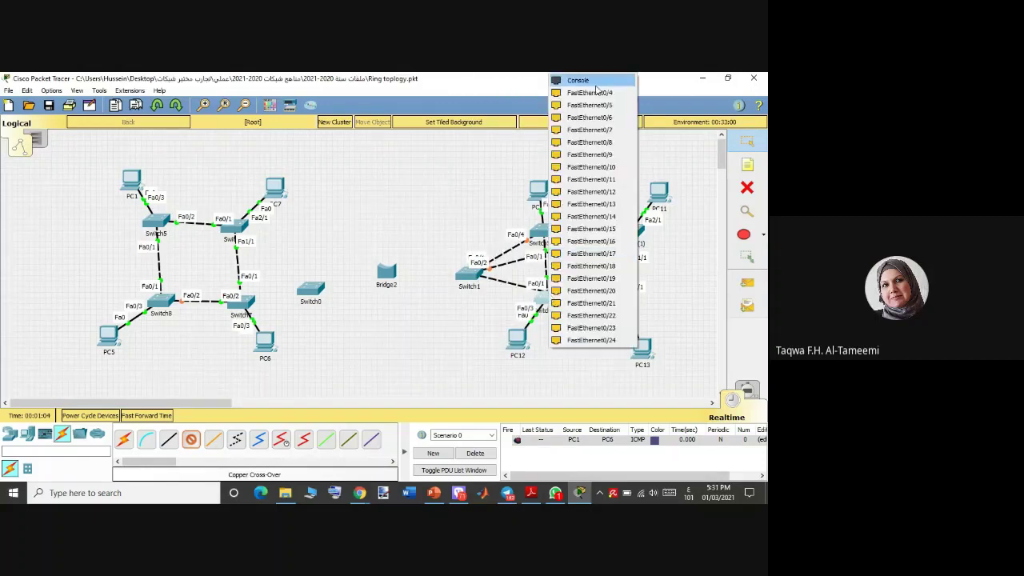
left_click(592, 93)
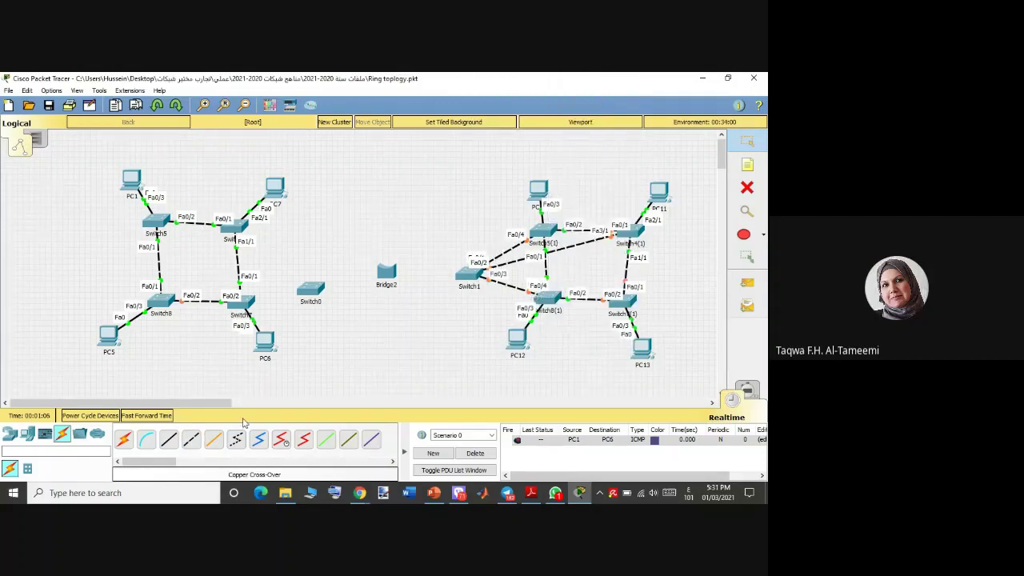
- Connect FastEthernet0/4 on Switch1 to FastEthernet0/4 on the switch serving PC13 with a copper cross-over cable
left_click(192, 440)
left_click(479, 271)
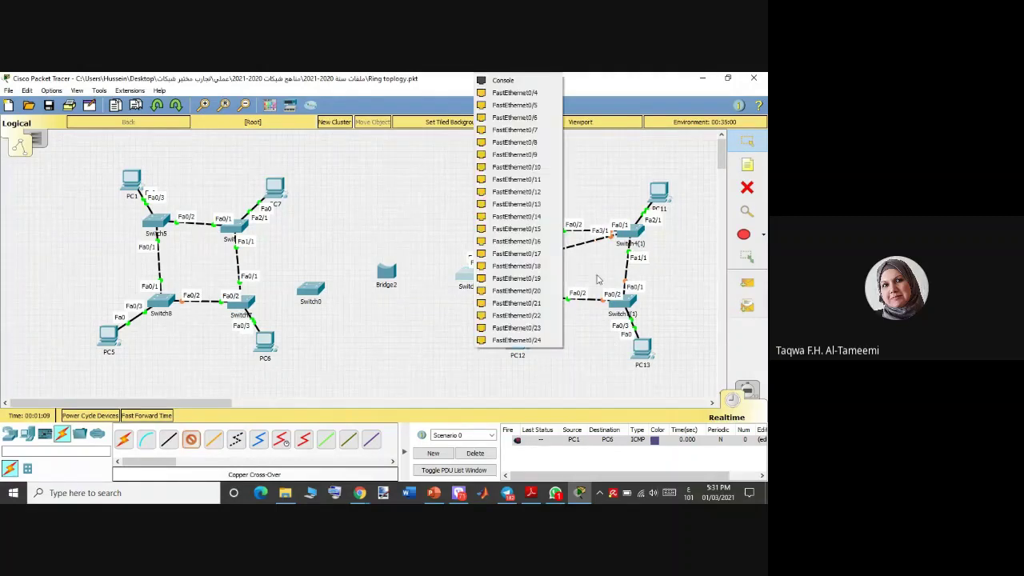
left_click(540, 96)
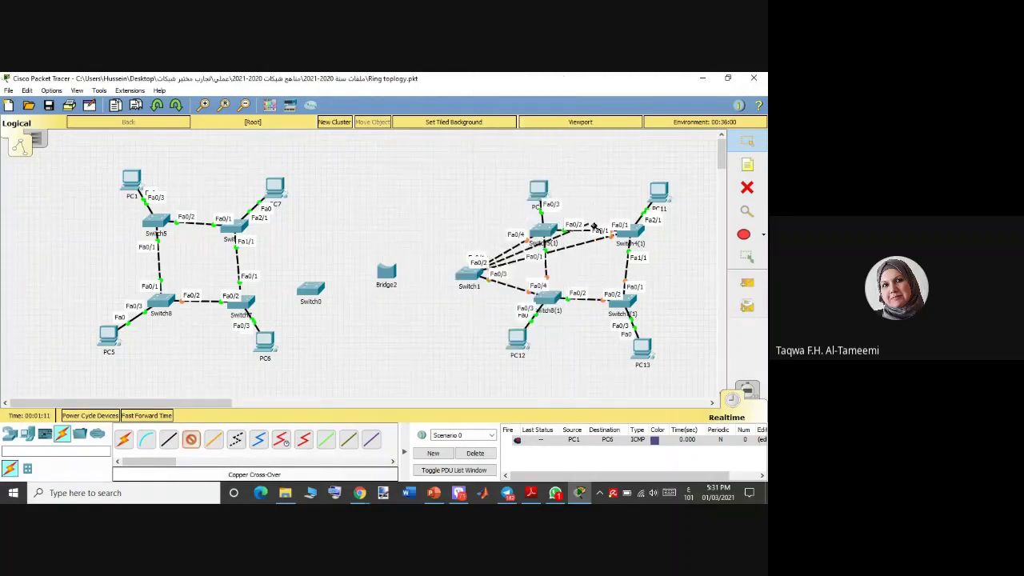
left_click(625, 297)
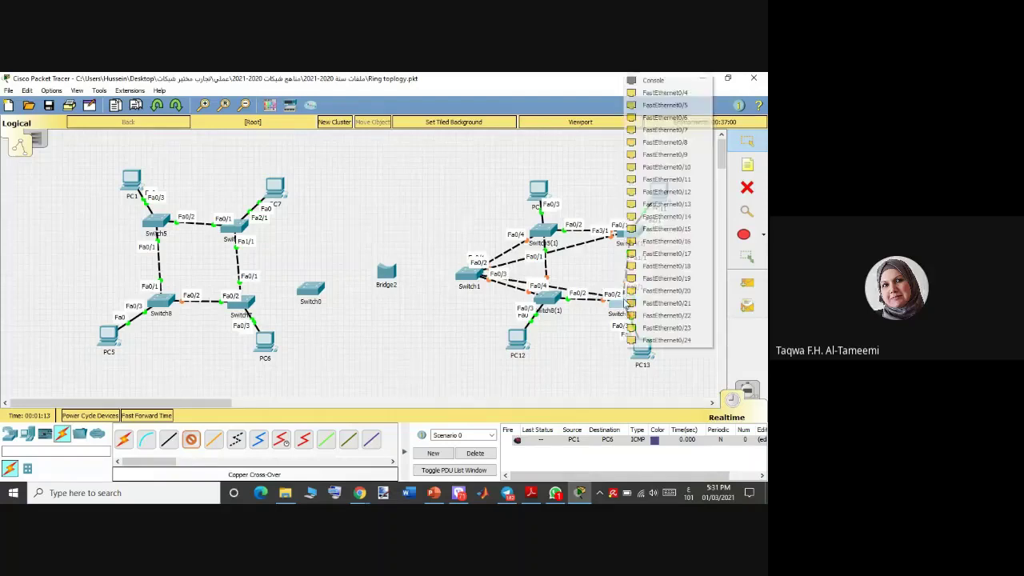
left_click(658, 95)
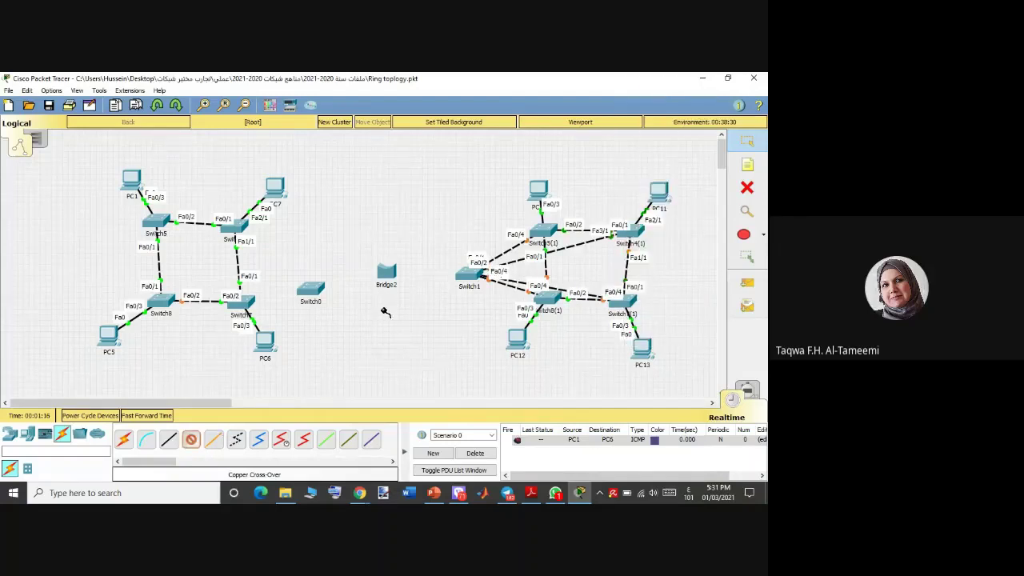
- Connect Ethernet0/1 on Bridge2 to FastEthernet0/5 on Switch1 with a copper cross-over cable
left_click(394, 273)
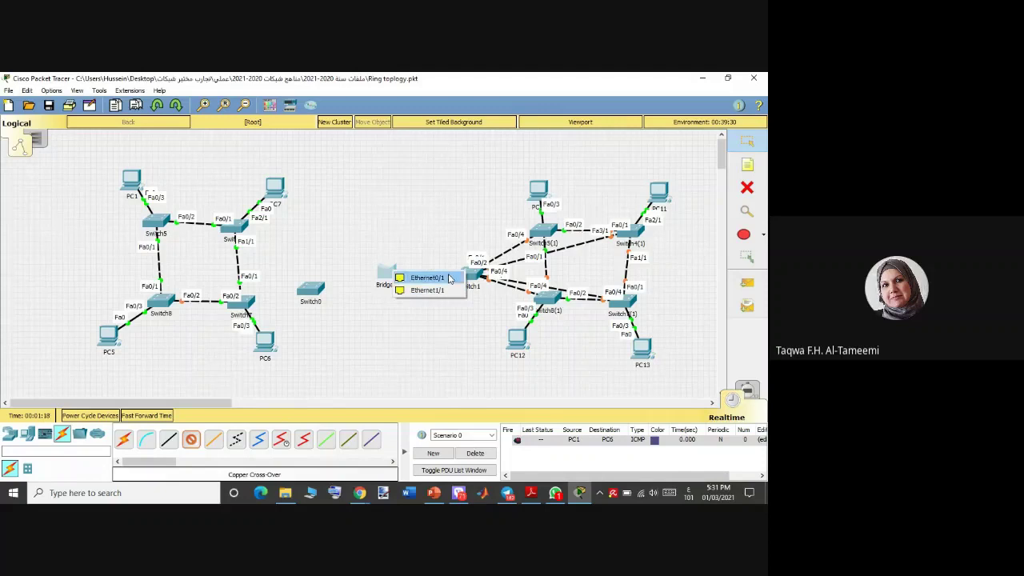
left_click(442, 272)
left_click(460, 276)
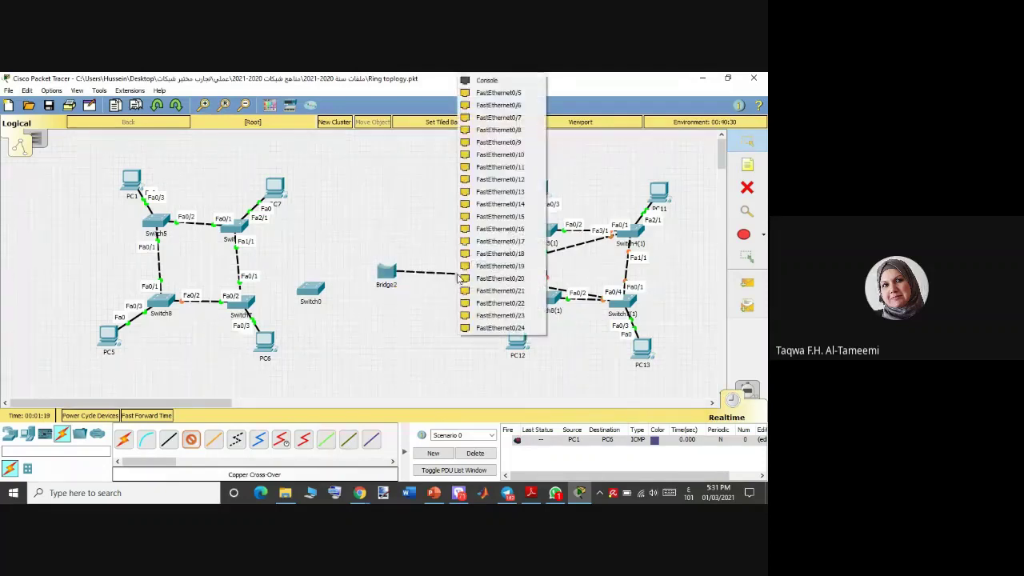
left_click(511, 97)
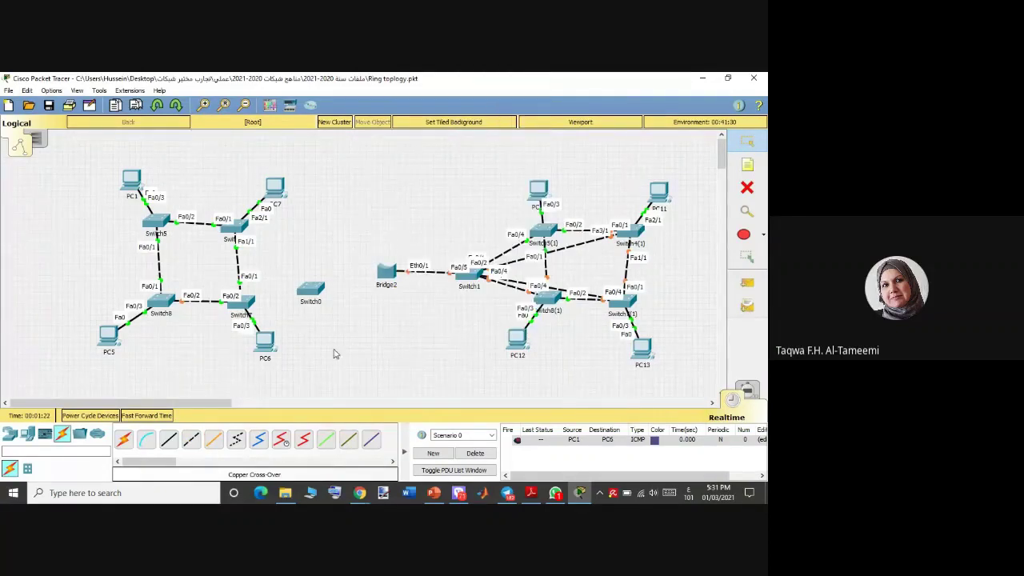
- Connect Ethernet1/1 on Bridge2 to FastEthernet0/1 on Switch0 with a copper cross-over cable
left_click(191, 441)
left_click(386, 272)
left_click(389, 275)
left_click(317, 291)
left_click(319, 290)
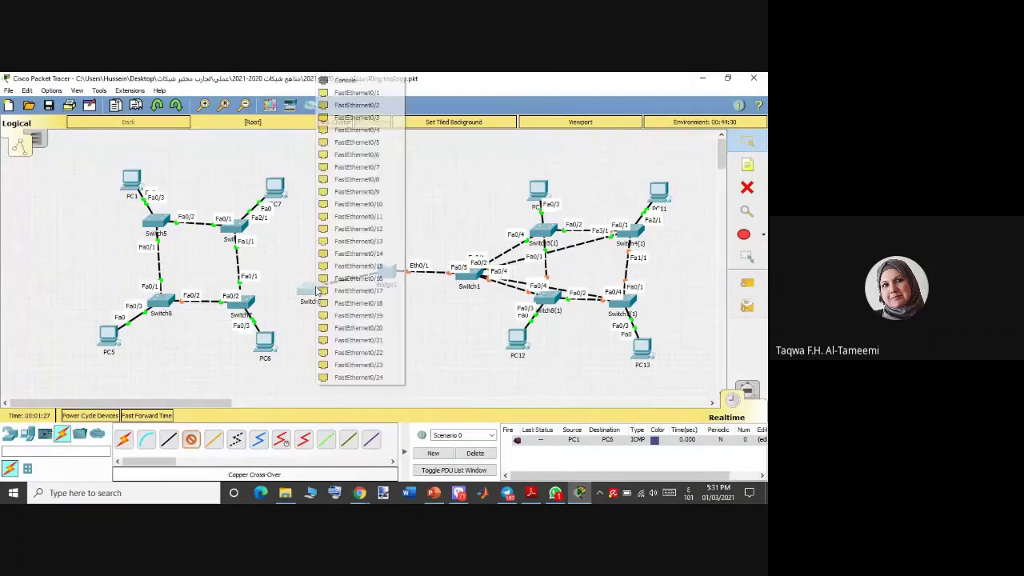
left_click(364, 93)
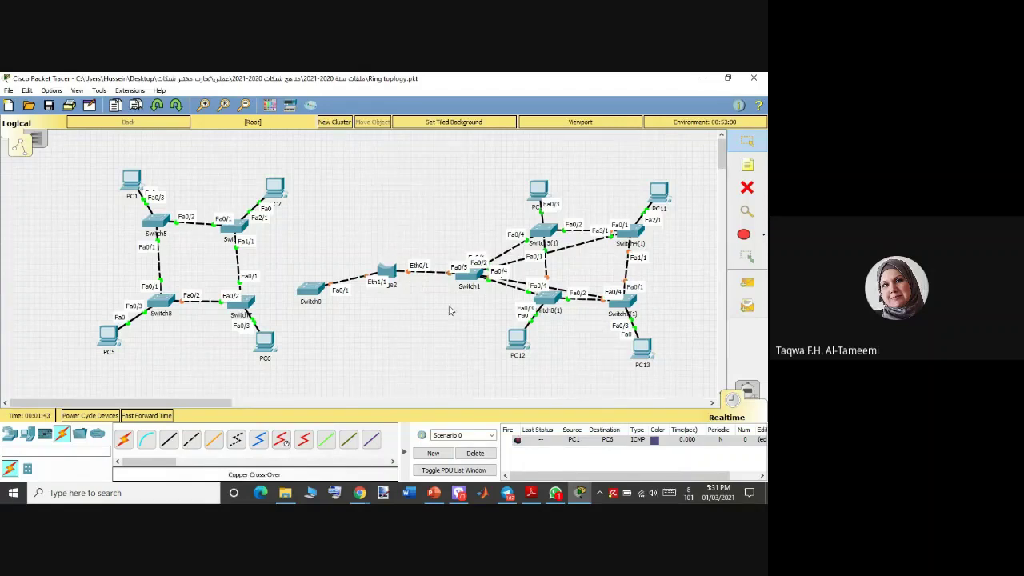
- Connect FastEthernet0/2 on Switch0 to FastEthernet3/1 on the switch serving PC7 with a copper cross-over cable
left_click(190, 442)
left_click(310, 289)
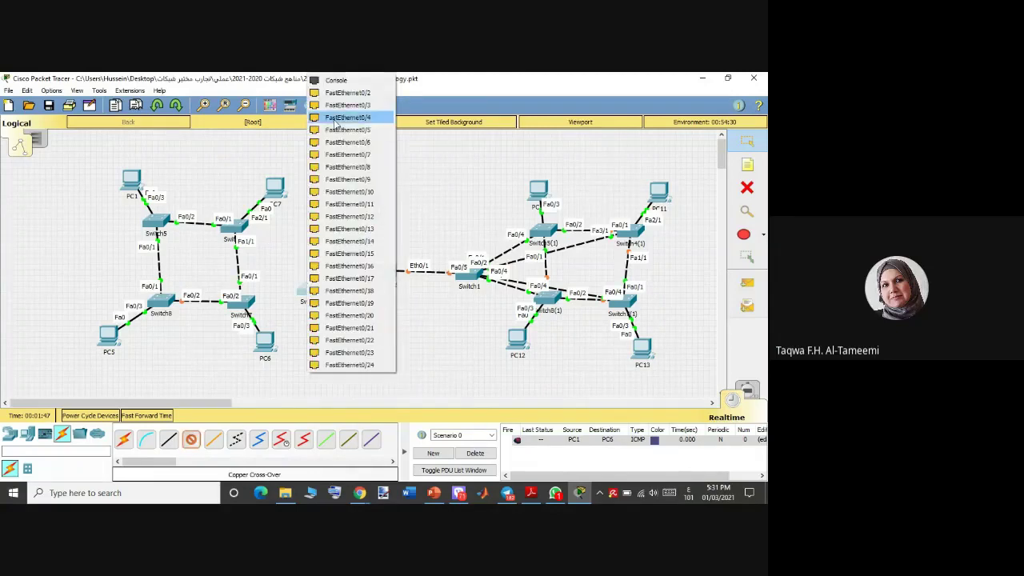
left_click(340, 93)
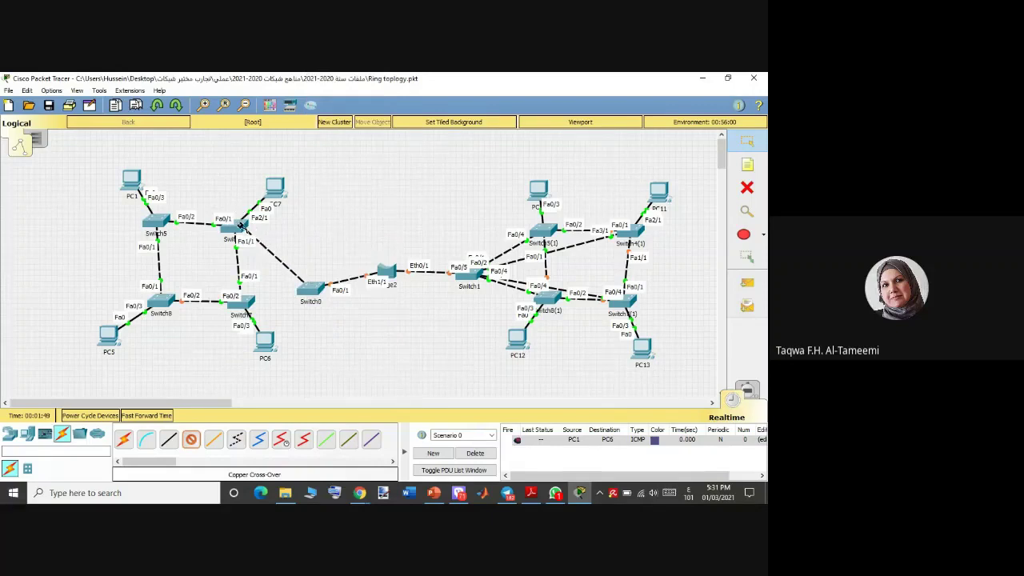
left_click(239, 227)
left_click(266, 242)
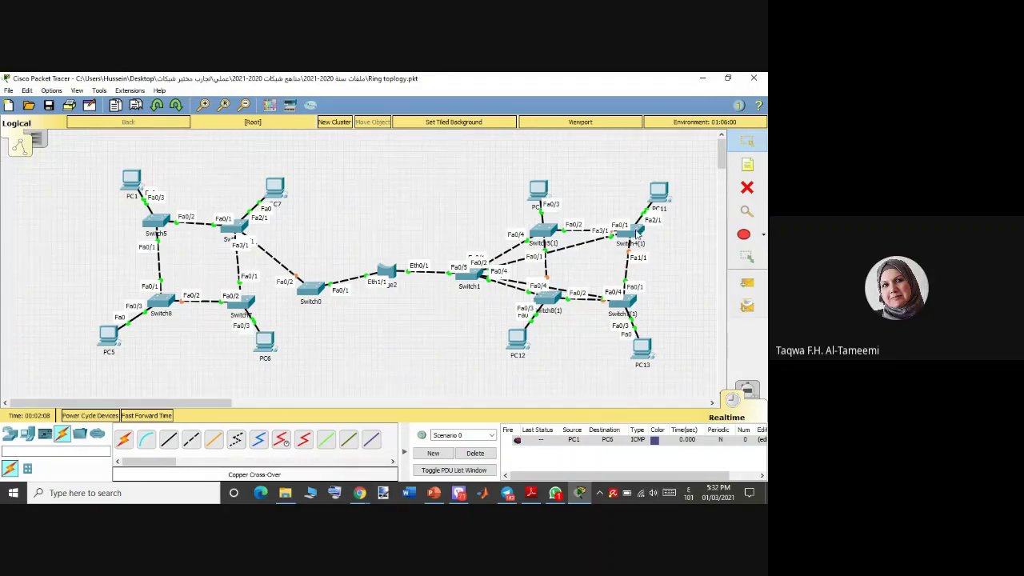
- Connect FastEthernet0/3 on Switch0 to FastEthernet0/4 on the switch serving PC6 with a copper cross-over cable
mouse_move(637, 233)
left_click(191, 439)
left_click(311, 294)
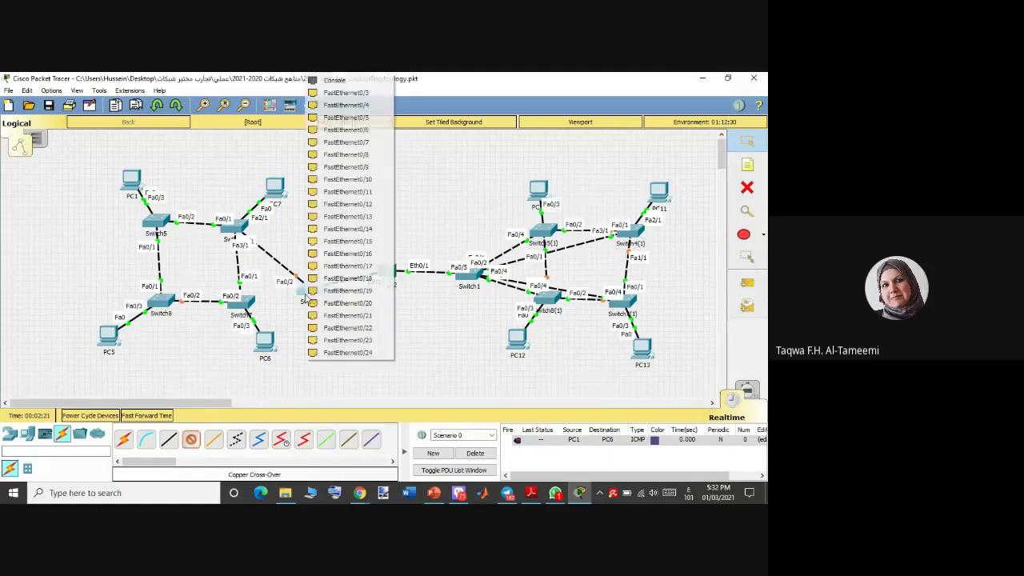
left_click(346, 106)
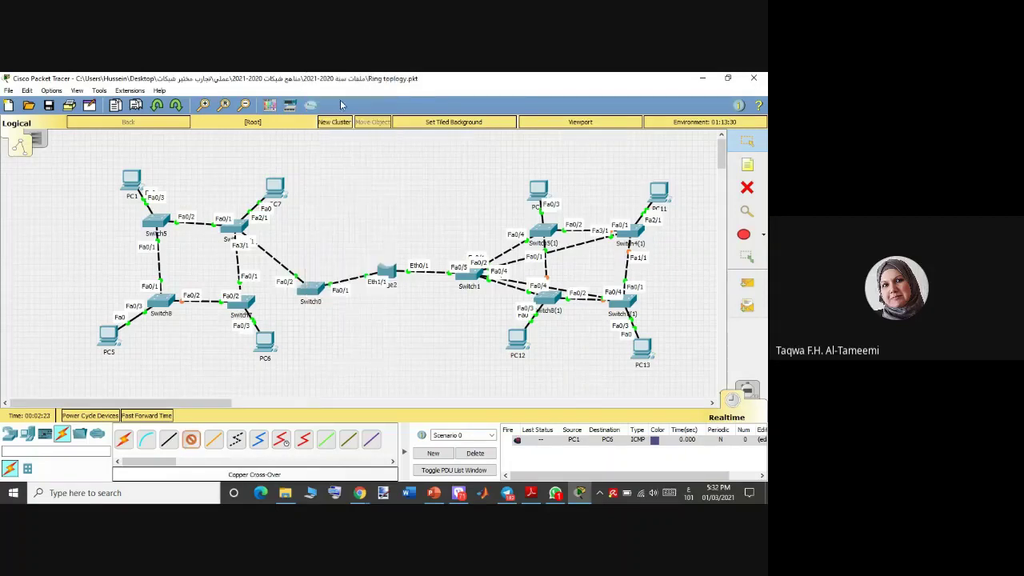
left_click(248, 303)
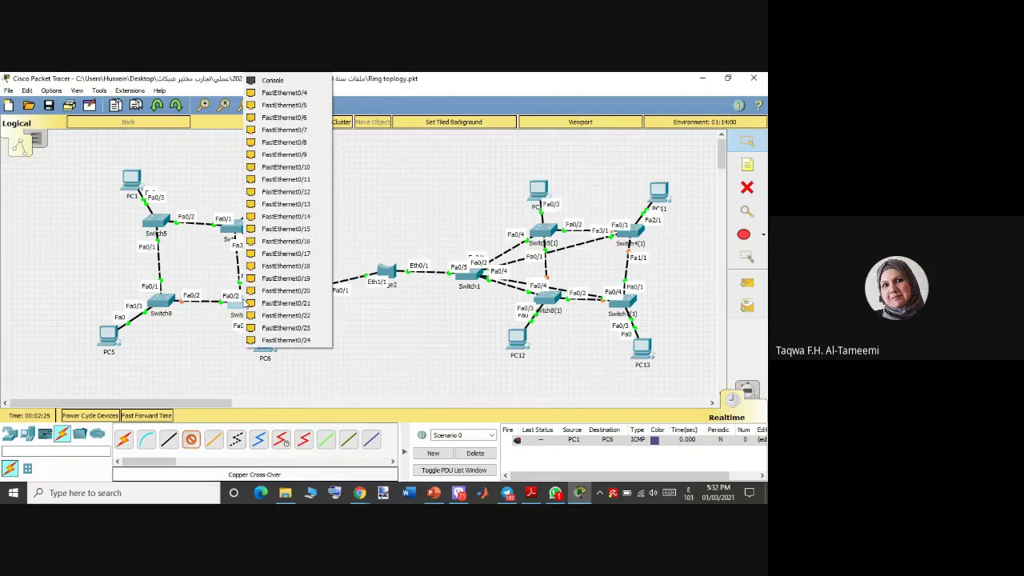
left_click(284, 94)
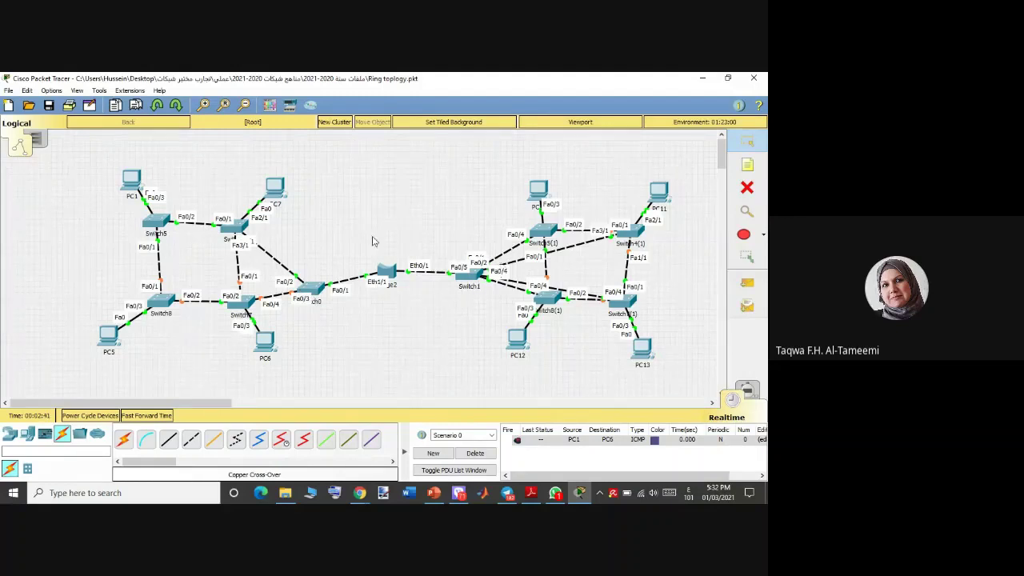
- Send a simple PDU from PC1 to PC13
left_click(750, 282)
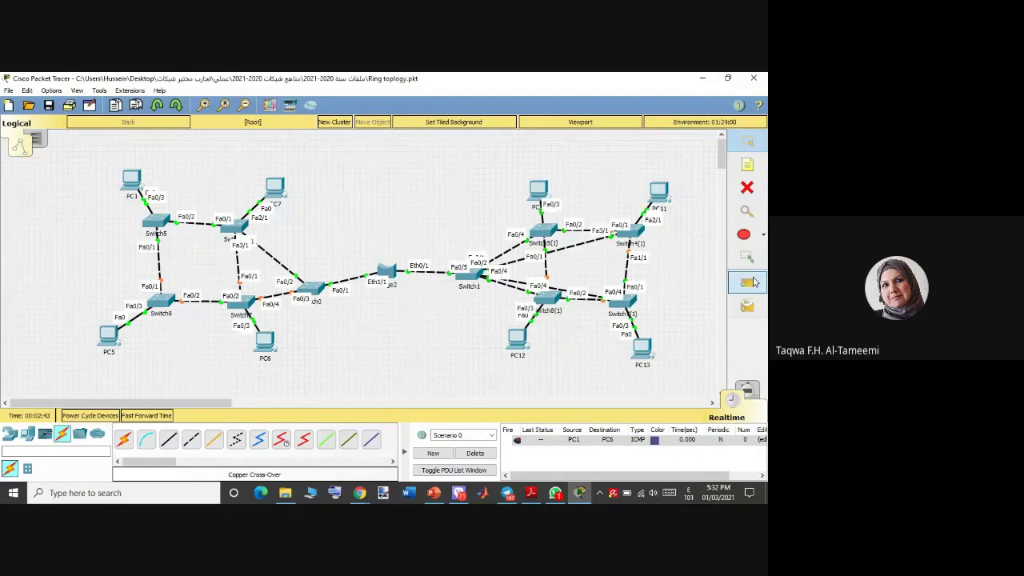
left_click(138, 182)
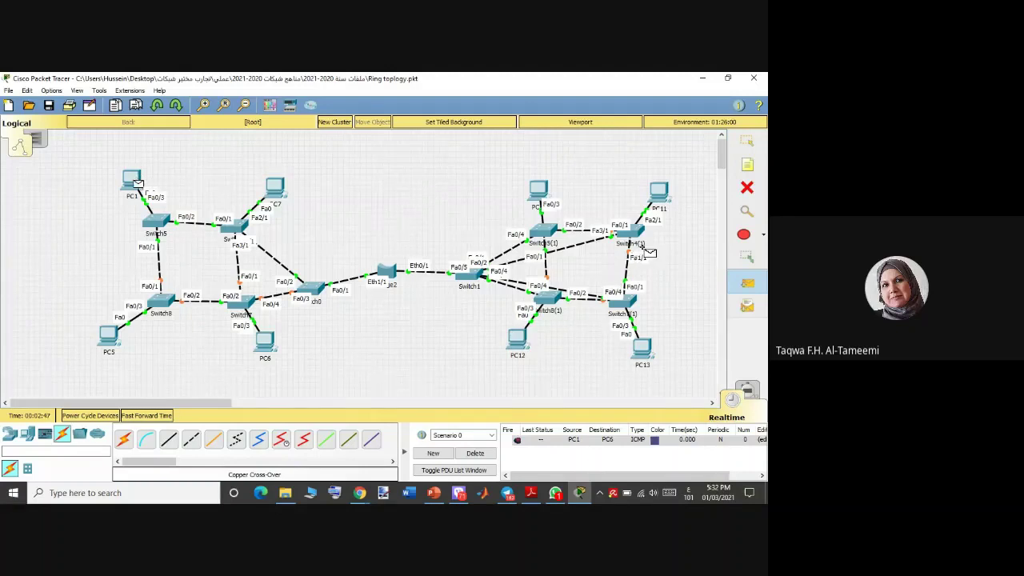
left_click(645, 354)
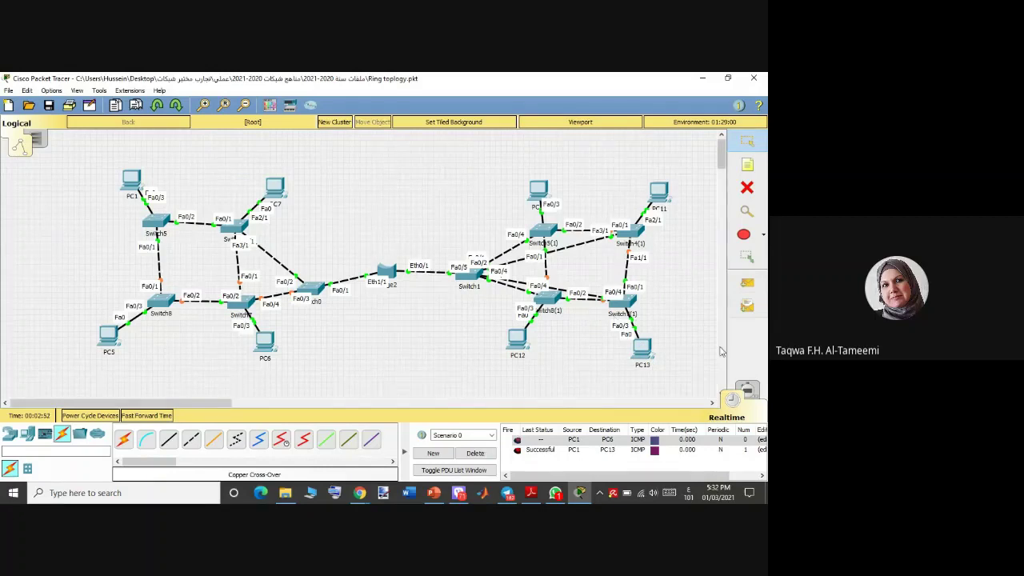
- Switch to Simulation mode and capture events one at a time to follow the PC1 packets across Bridge2 toward PC13
left_click(748, 391)
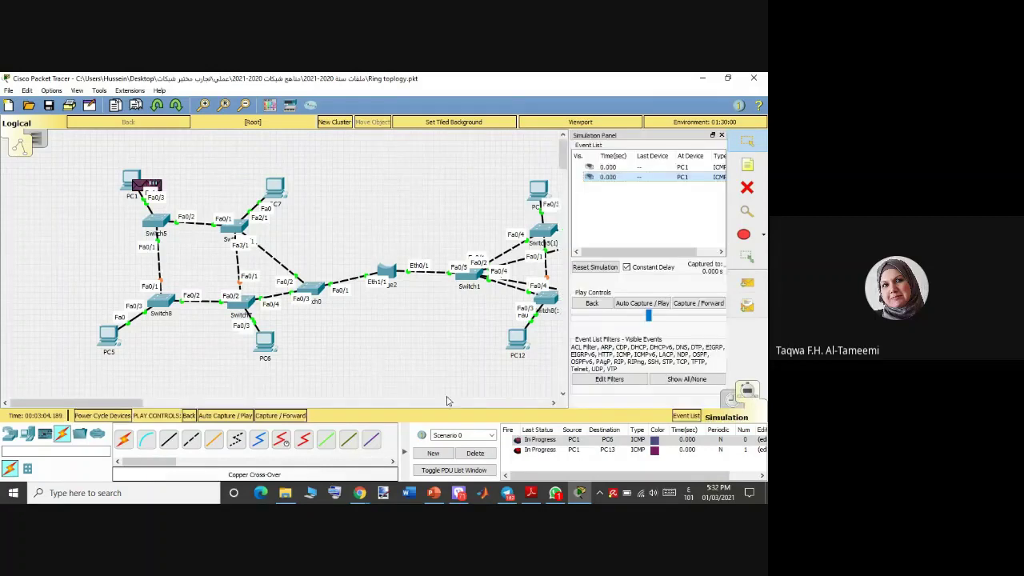
left_click(541, 404)
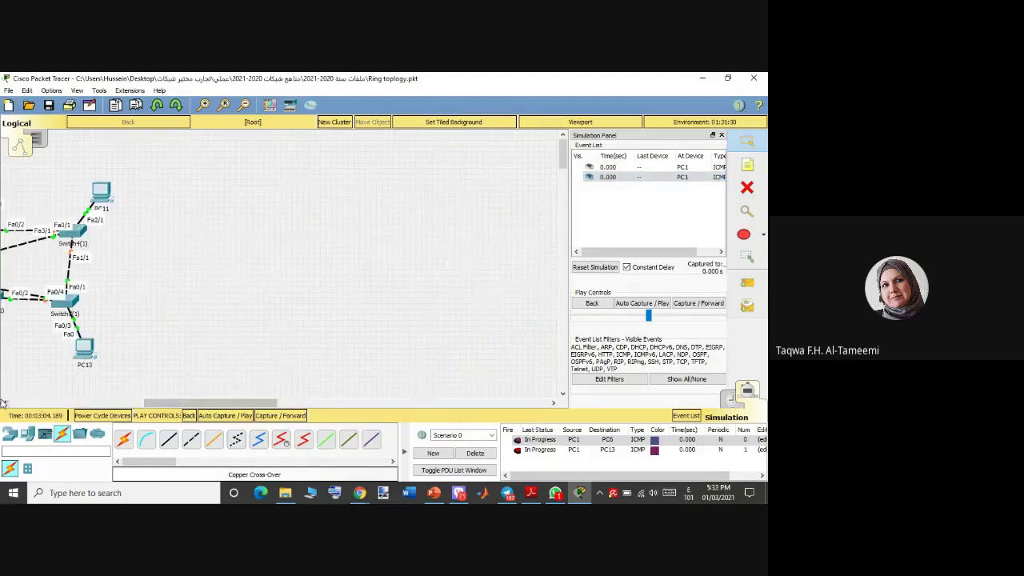
left_click_drag(4, 404, 4, 404)
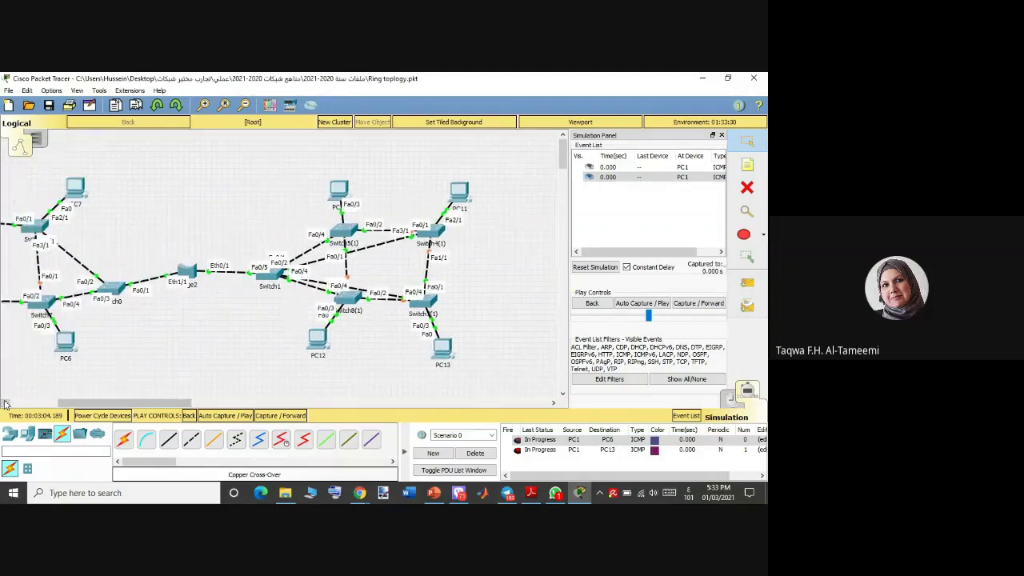
left_click(273, 416)
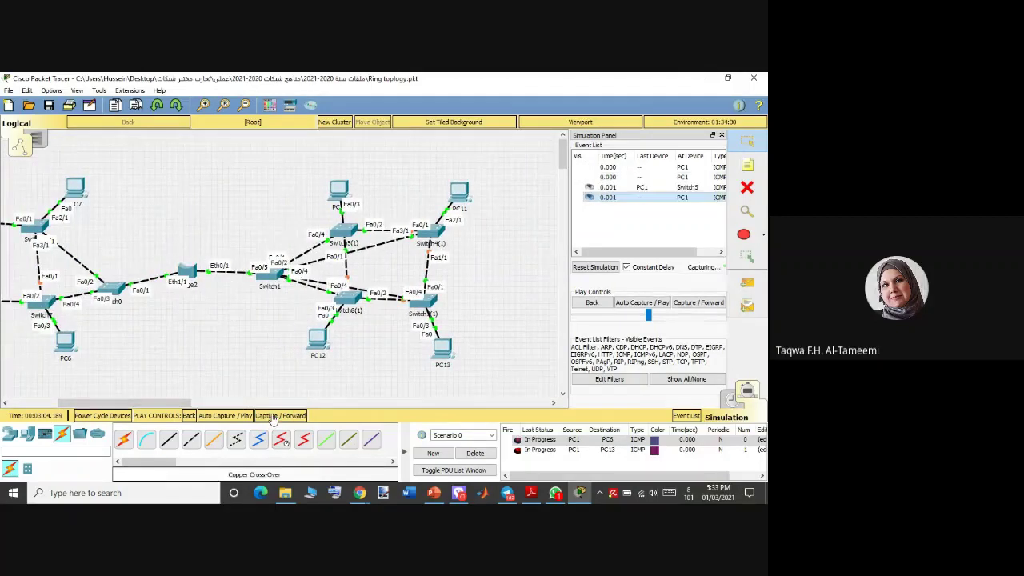
left_click(4, 405)
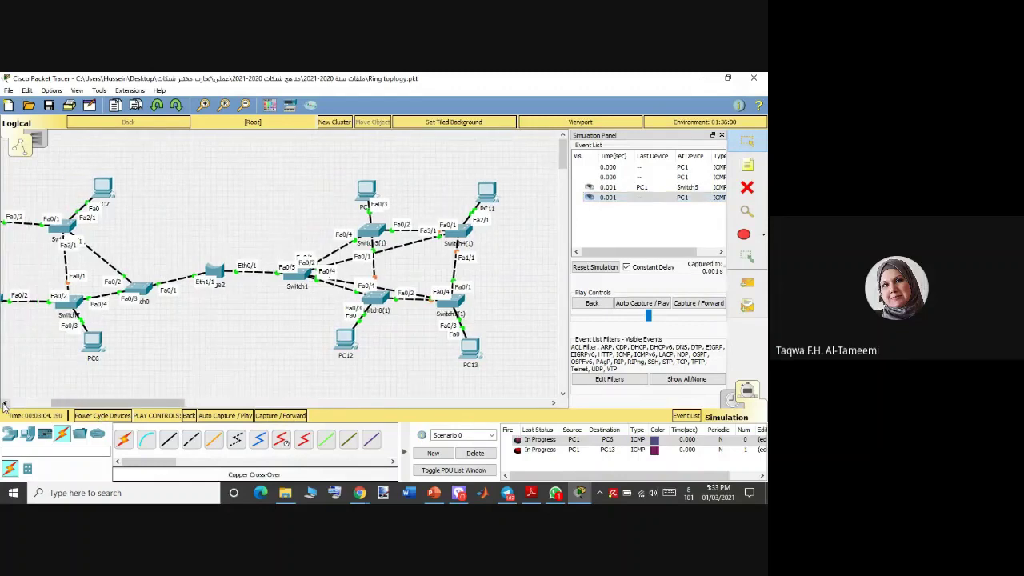
left_click(4, 404)
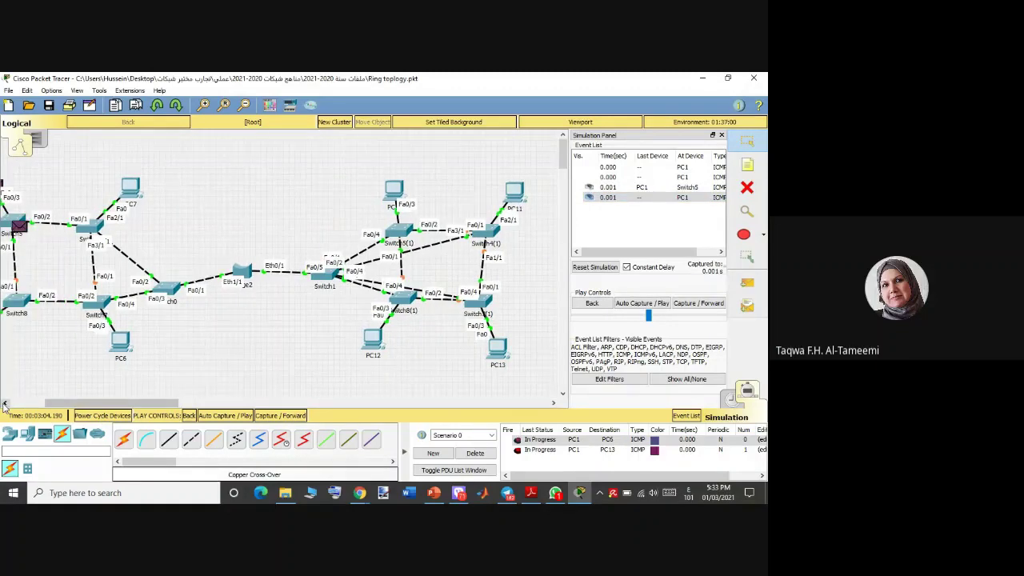
left_click(4, 404)
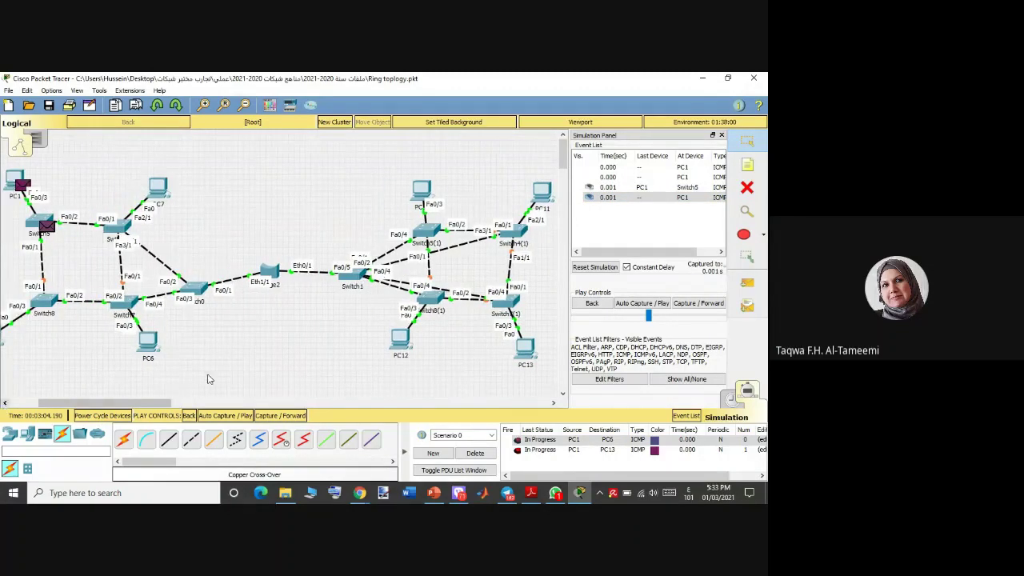
left_click(284, 416)
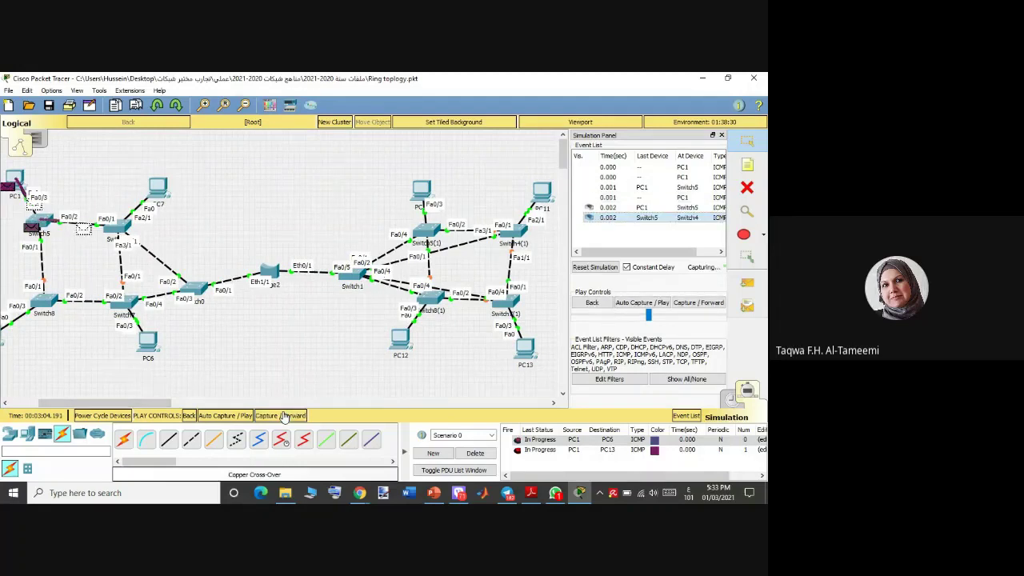
left_click(284, 415)
left_click(284, 415)
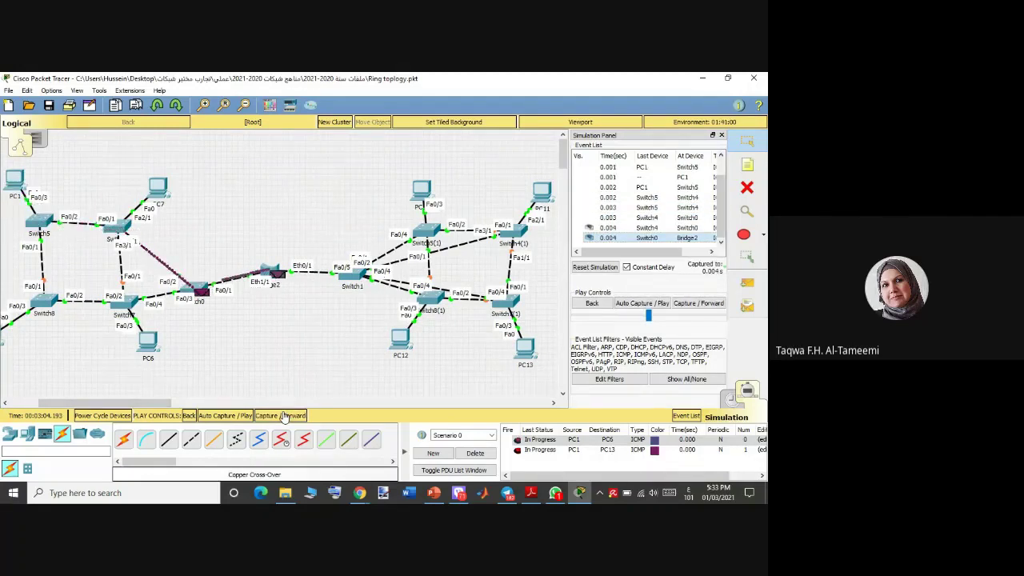
left_click(284, 416)
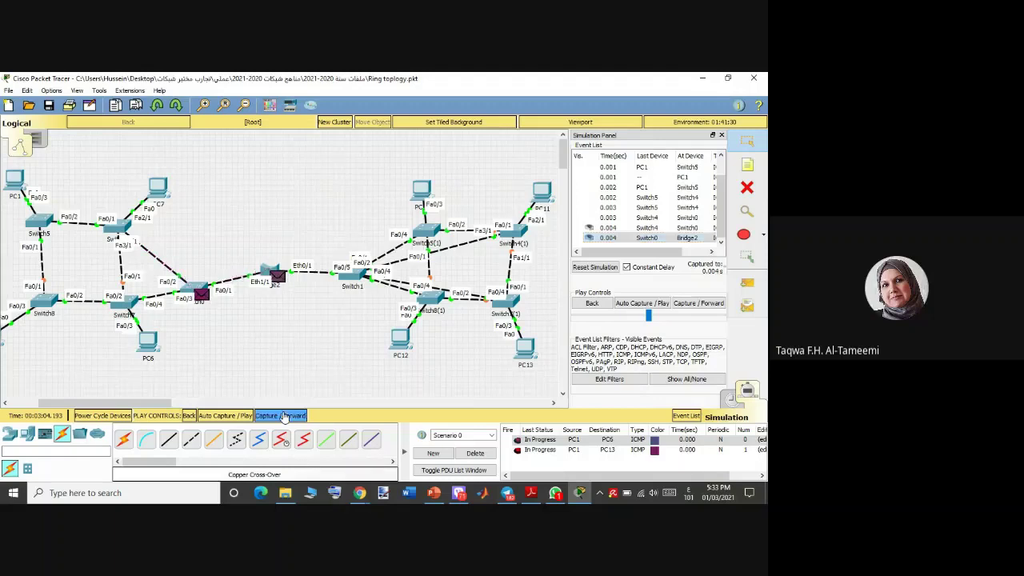
left_click(284, 415)
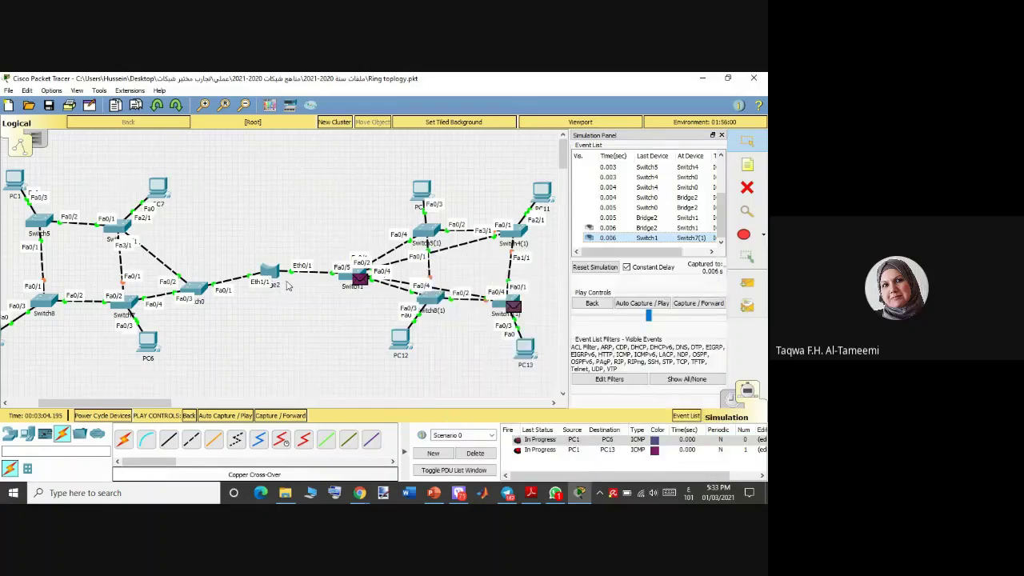
- Delete the links from Switch1 to Switch4(1) and to the switch serving PC13
mouse_move(277, 272)
left_click(747, 187)
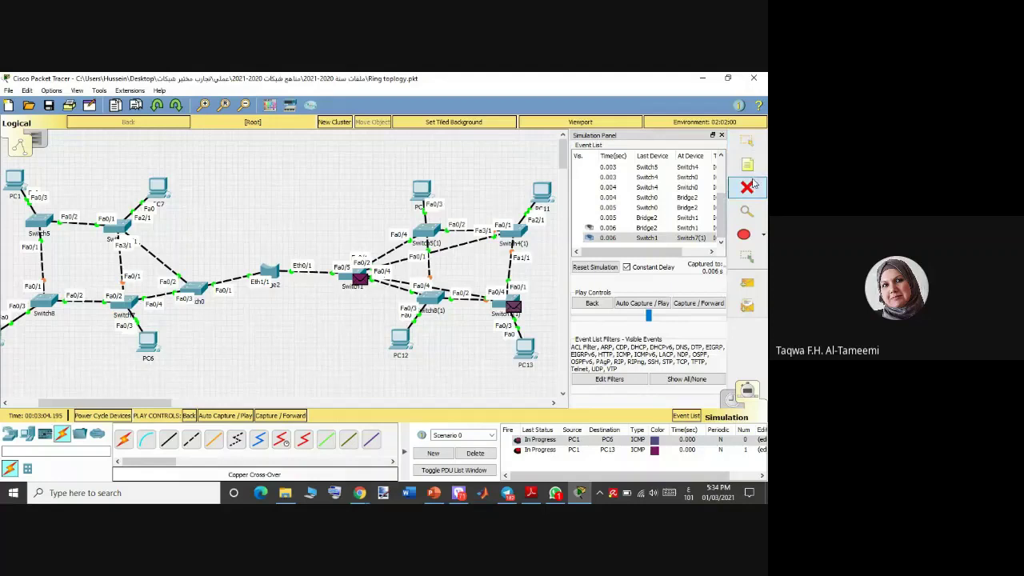
left_click(472, 238)
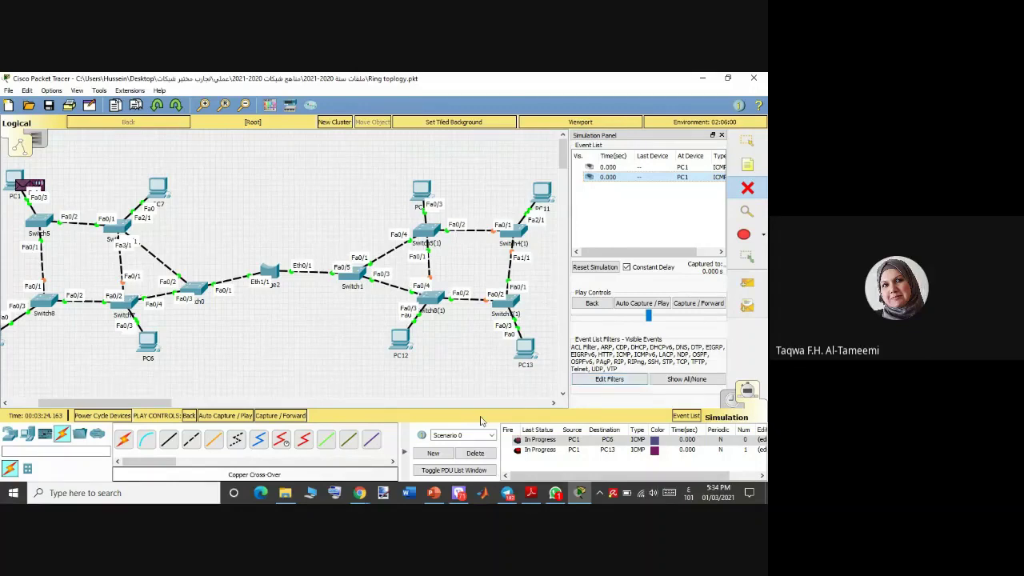
- Delete Scenario 0's existing PDUs and add a simple PDU from PC1 to PC13
left_click(477, 453)
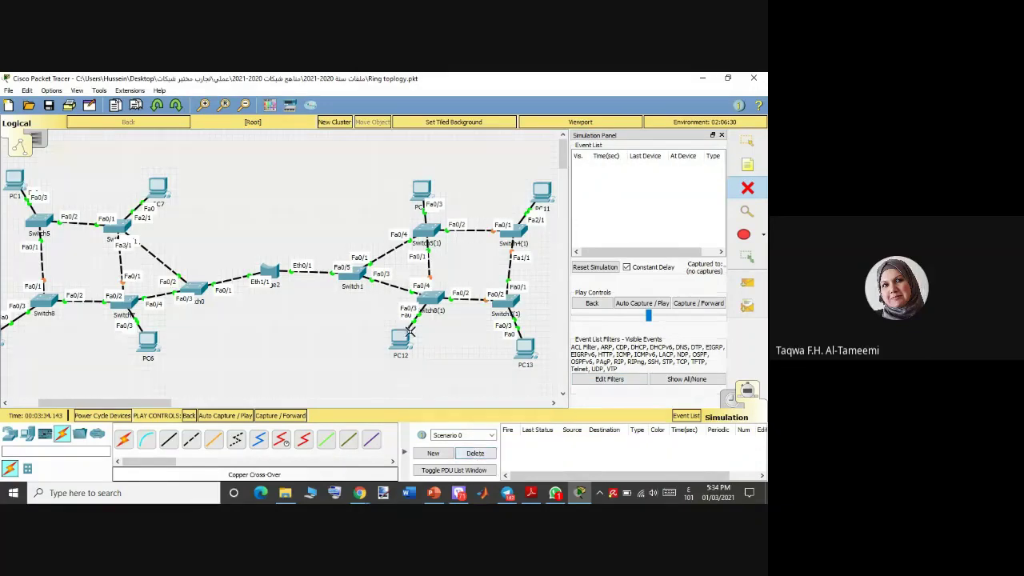
left_click(747, 283)
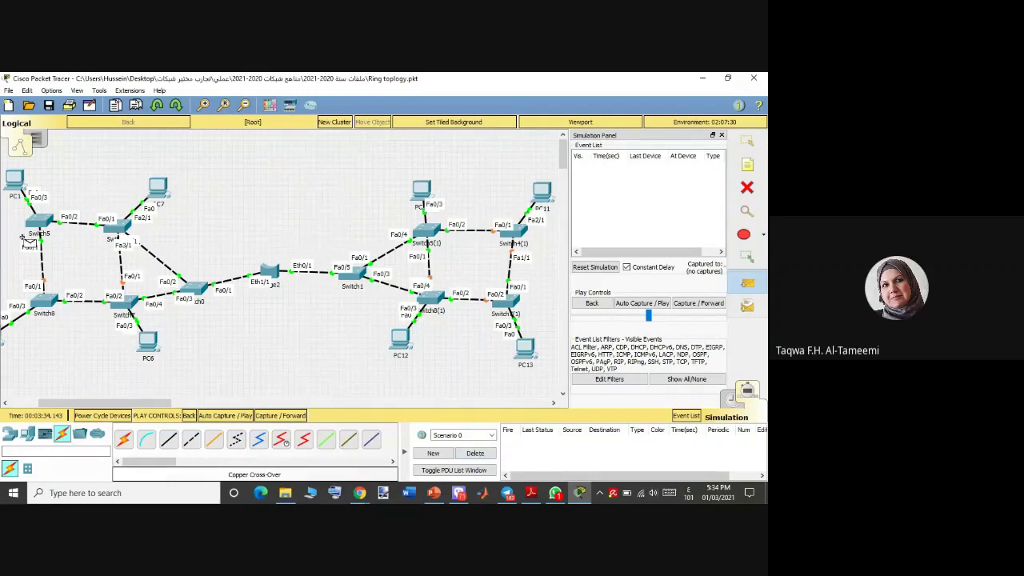
left_click(16, 182)
left_click(525, 346)
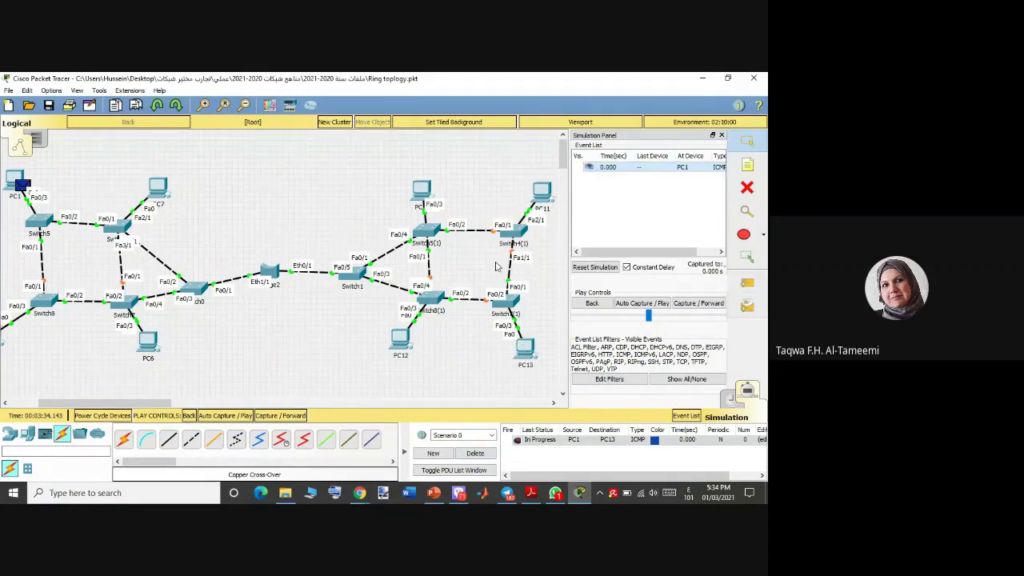
- Capture three simulation events to trace the new PC1 packet through Switch5 and Switch4
left_click(270, 417)
left_click(270, 417)
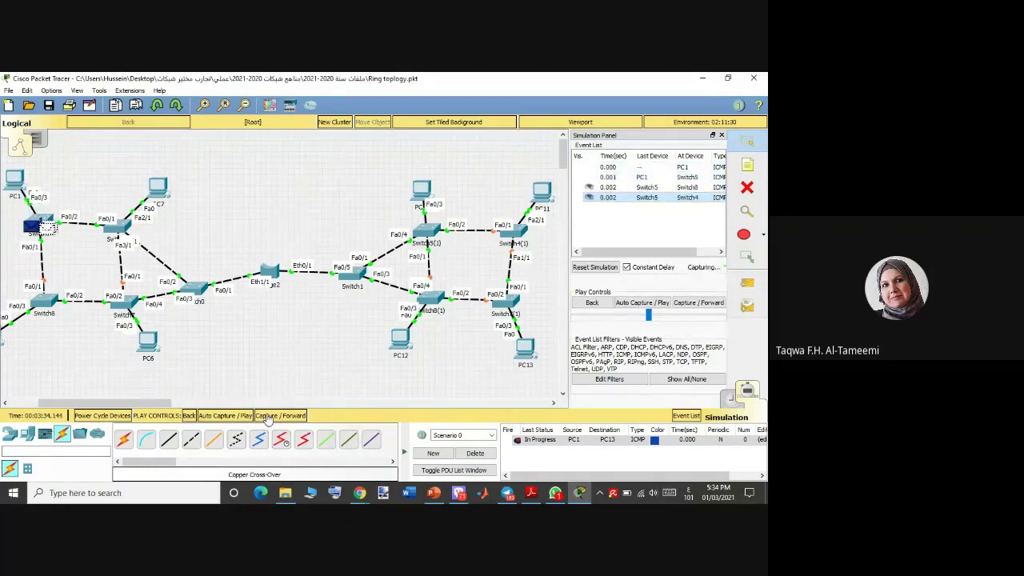
left_click(270, 417)
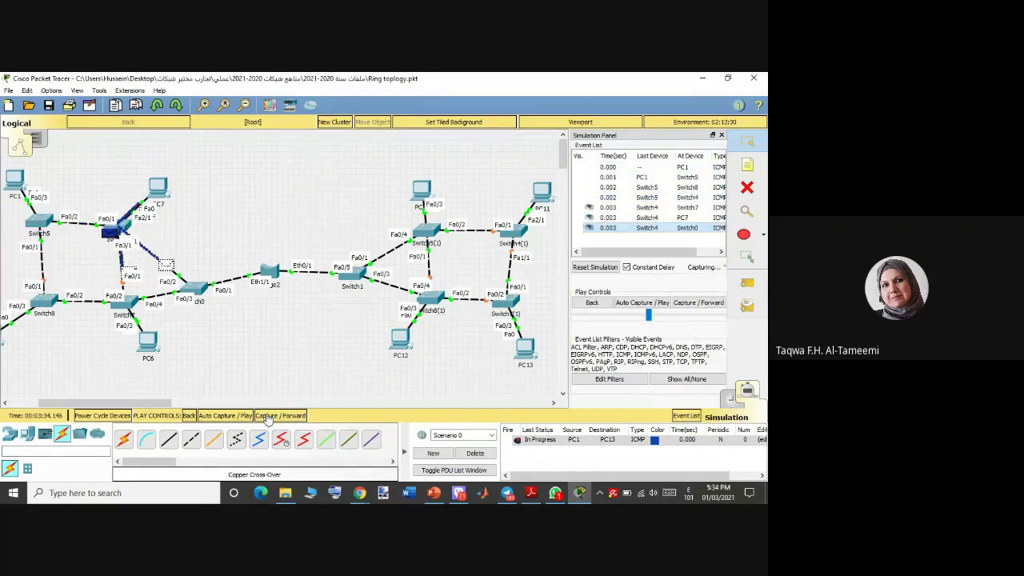
- Clear the scenario and recreate the simple PDU from PC1 to PC13
left_click(476, 453)
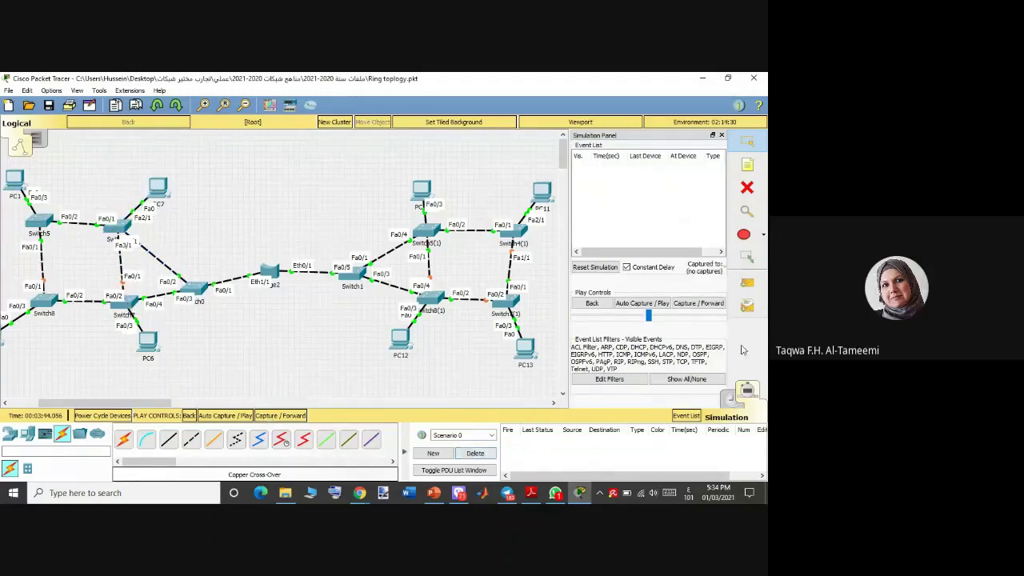
left_click(747, 283)
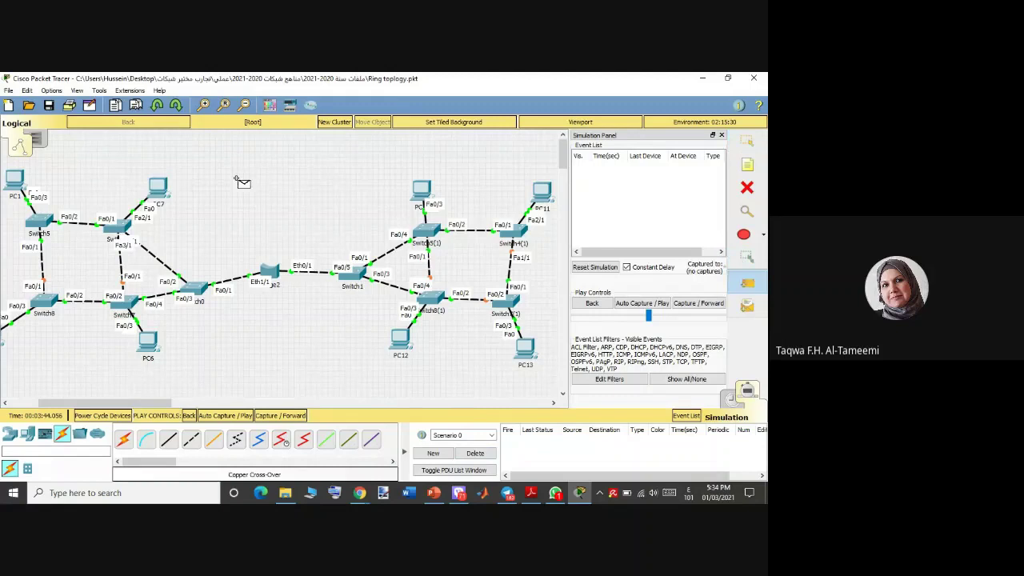
left_click(16, 179)
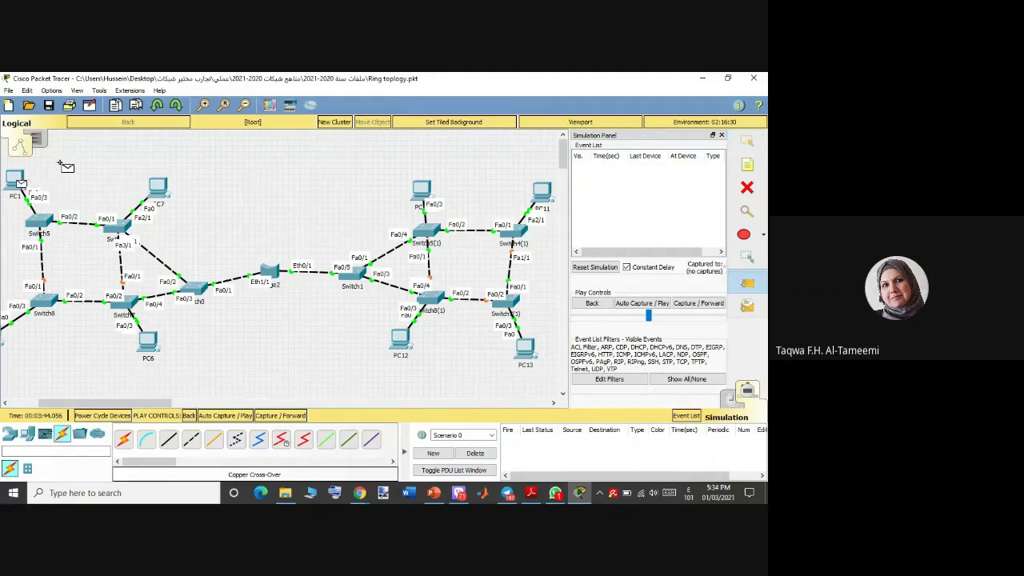
left_click(523, 347)
- Advance the recreated PDU three events to trace its path from PC1 to Switch0
left_click(290, 416)
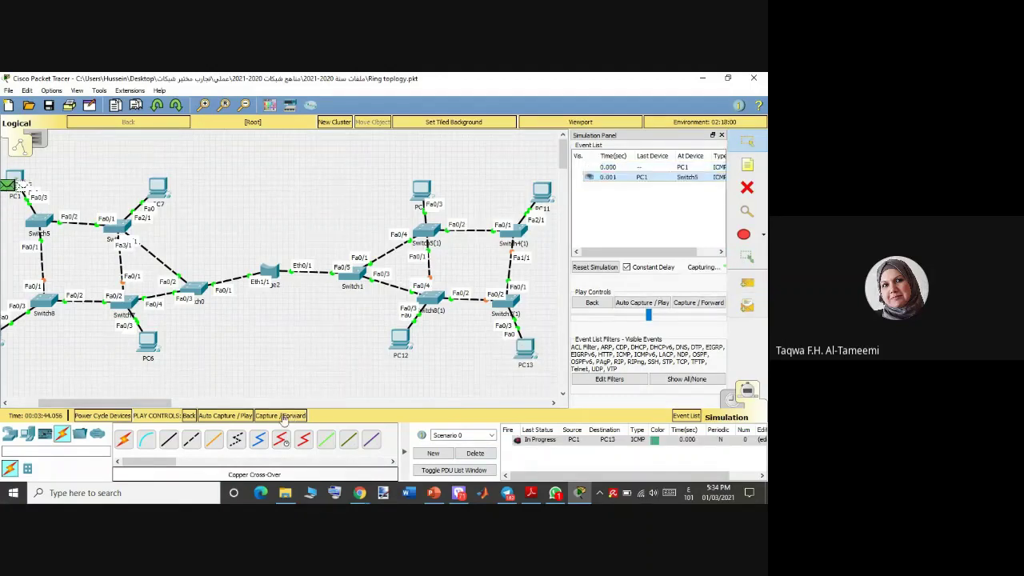
left_click(286, 417)
left_click(286, 417)
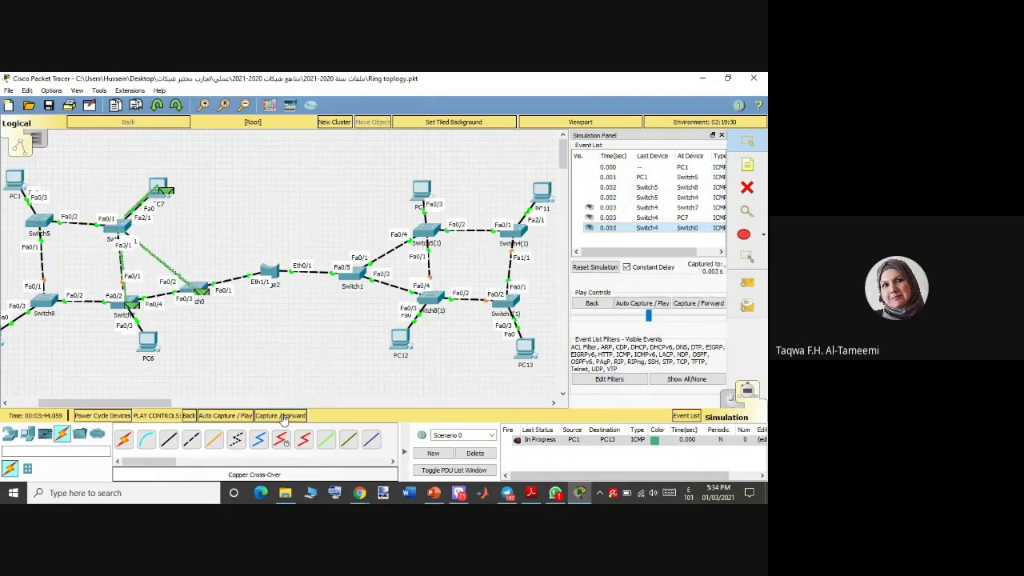
- Clear Scenario 0, add a simple PDU from PC1 to PC11, and capture the first simulation event
left_click(481, 455)
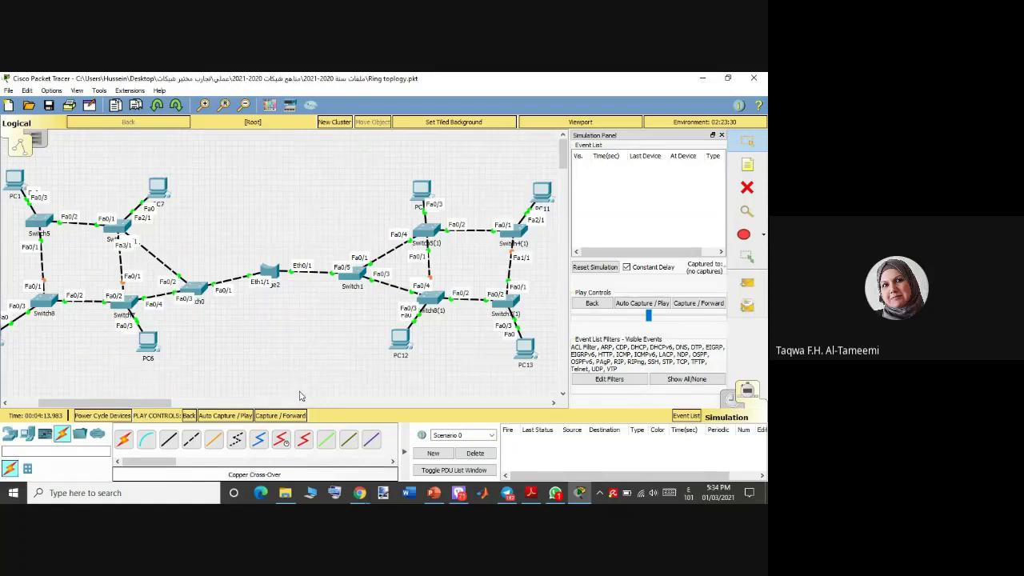
left_click(748, 282)
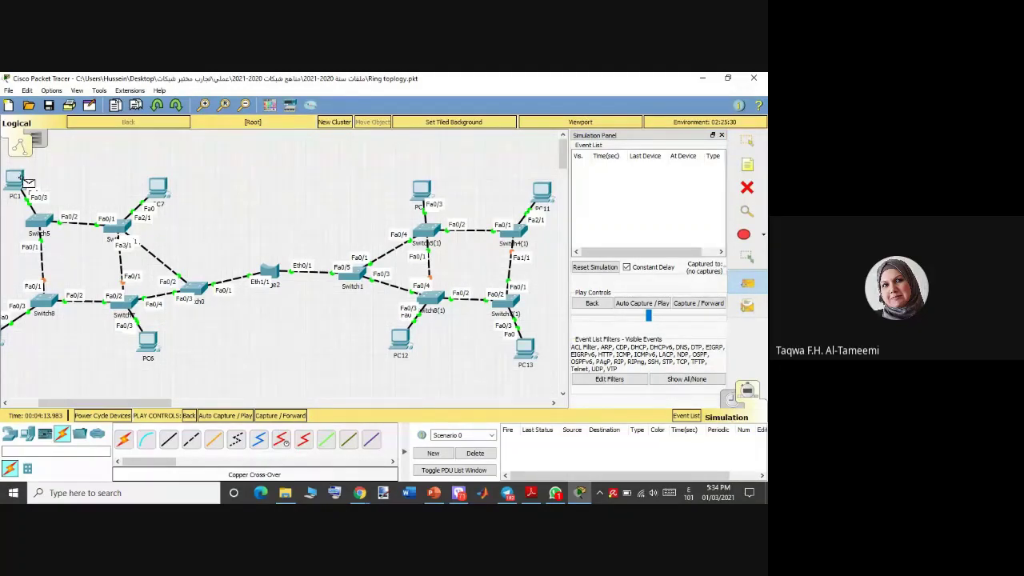
left_click(14, 178)
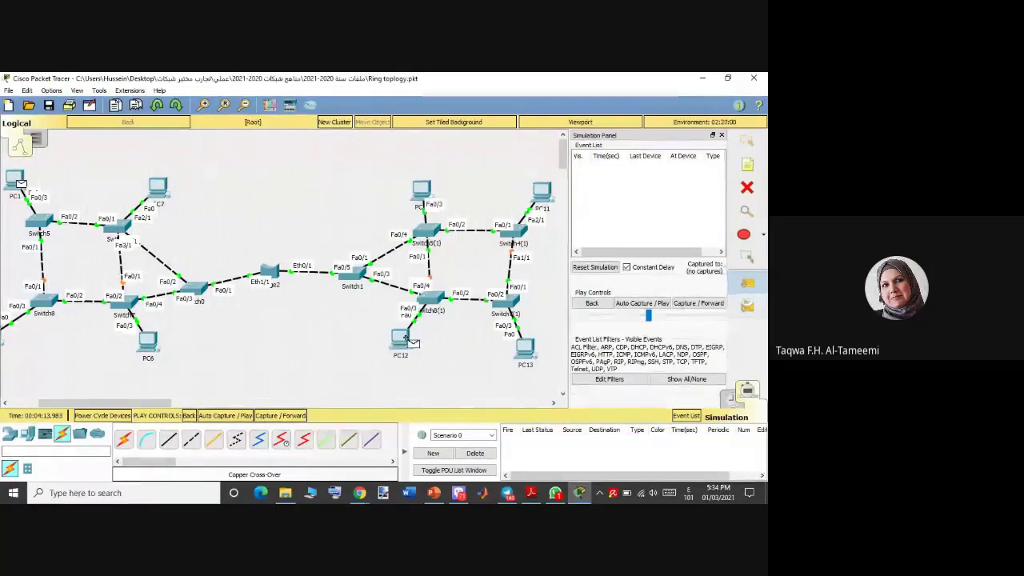
left_click(541, 191)
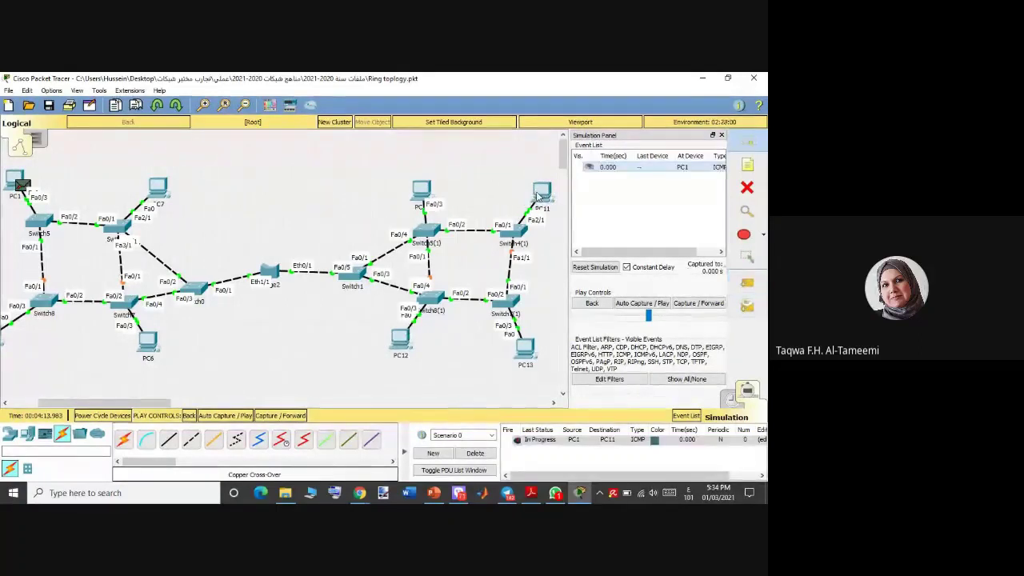
left_click(284, 415)
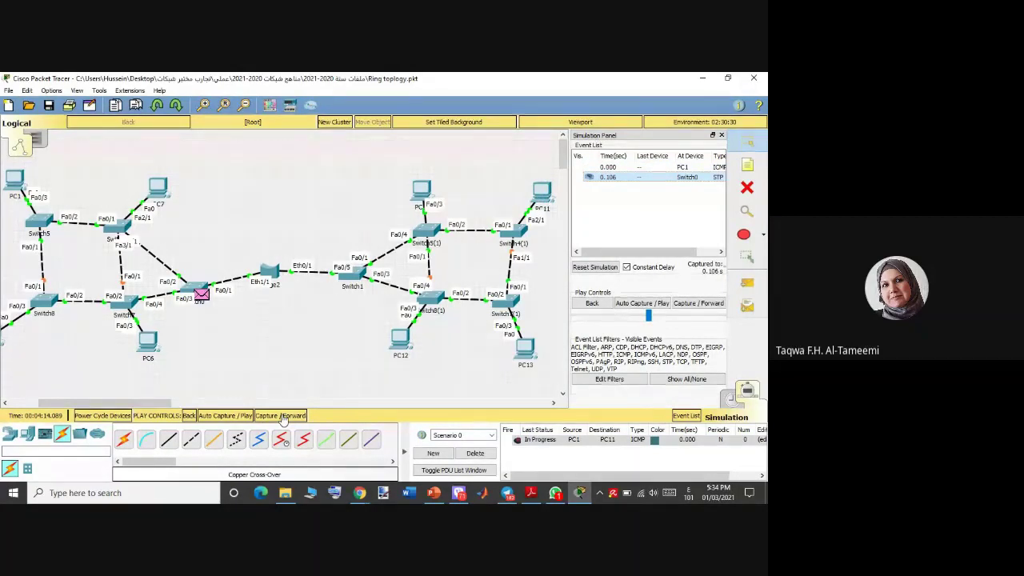
- Check PC1's IP address and set PC11's FastEthernet0 IP address to 192.168.2.12
mouse_move(17, 184)
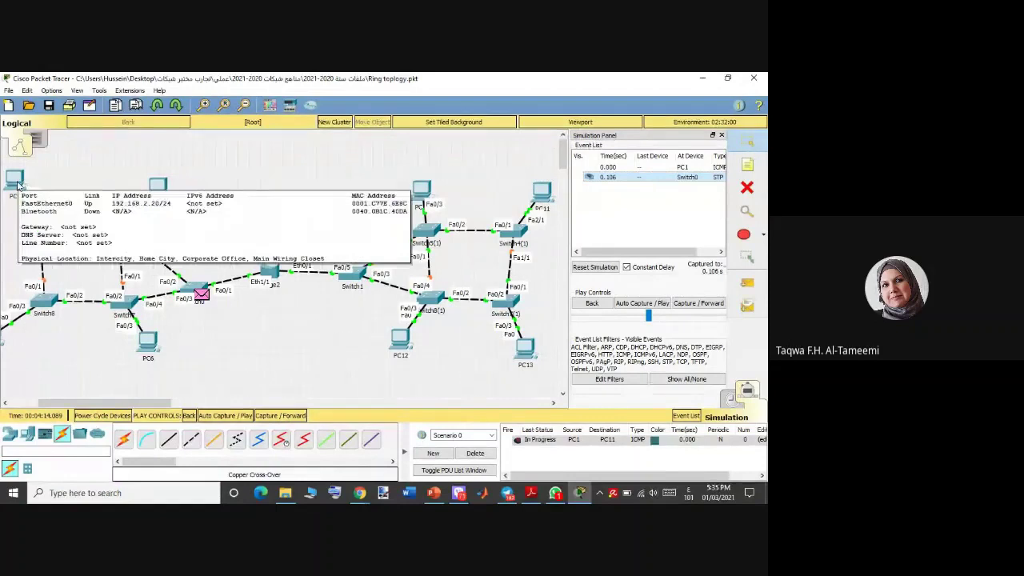
mouse_move(158, 189)
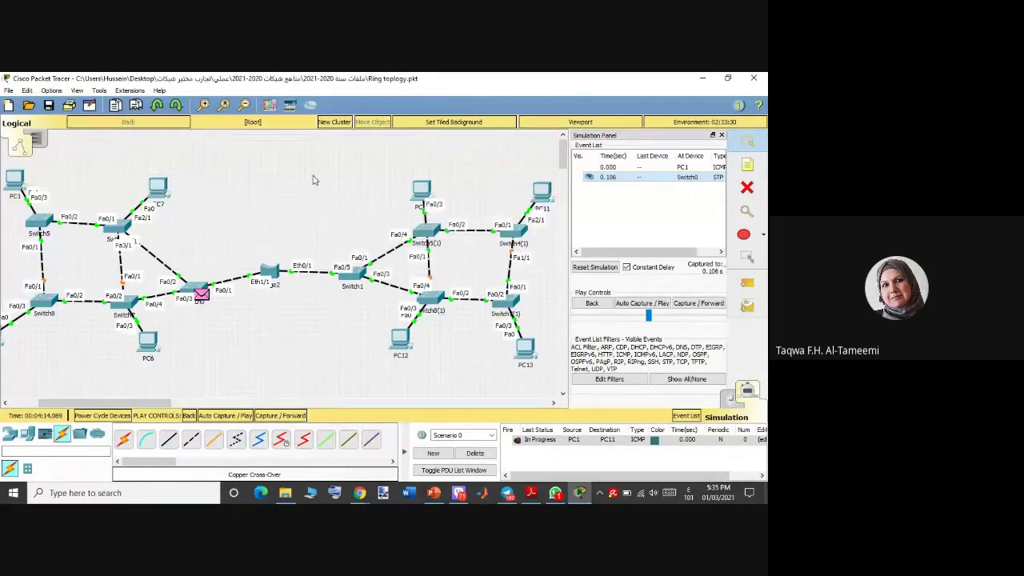
left_click(542, 198)
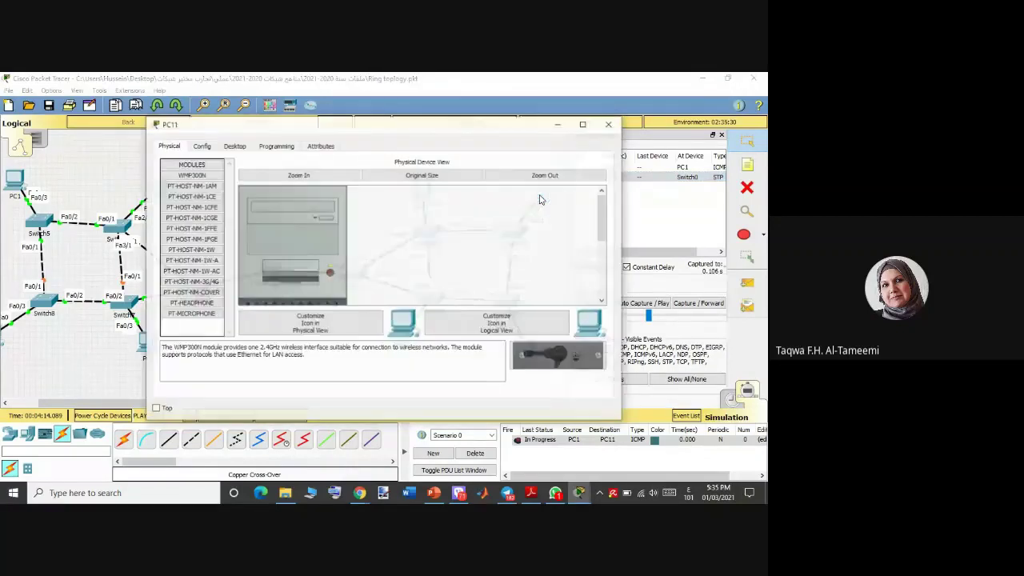
left_click(207, 146)
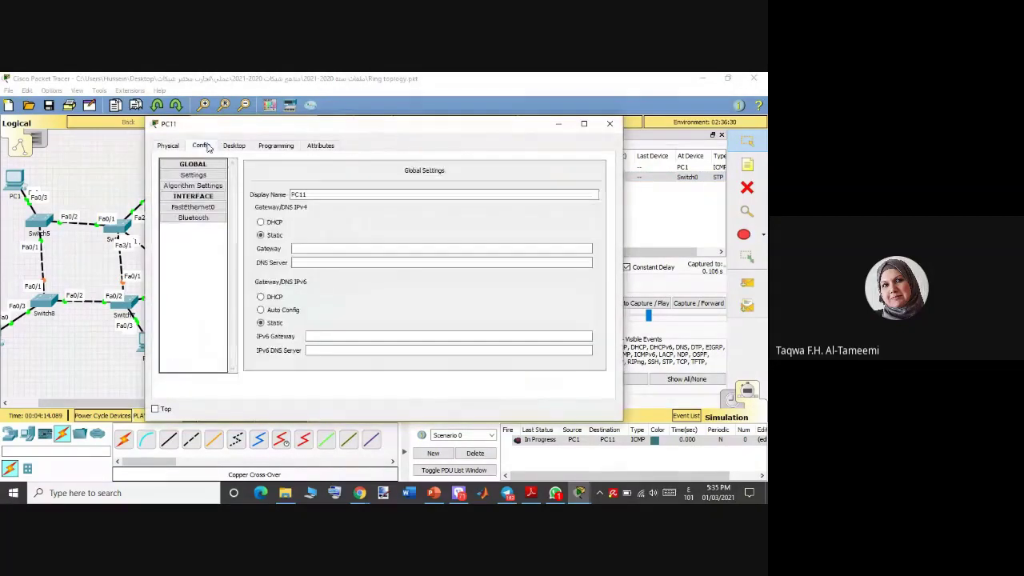
left_click(204, 210)
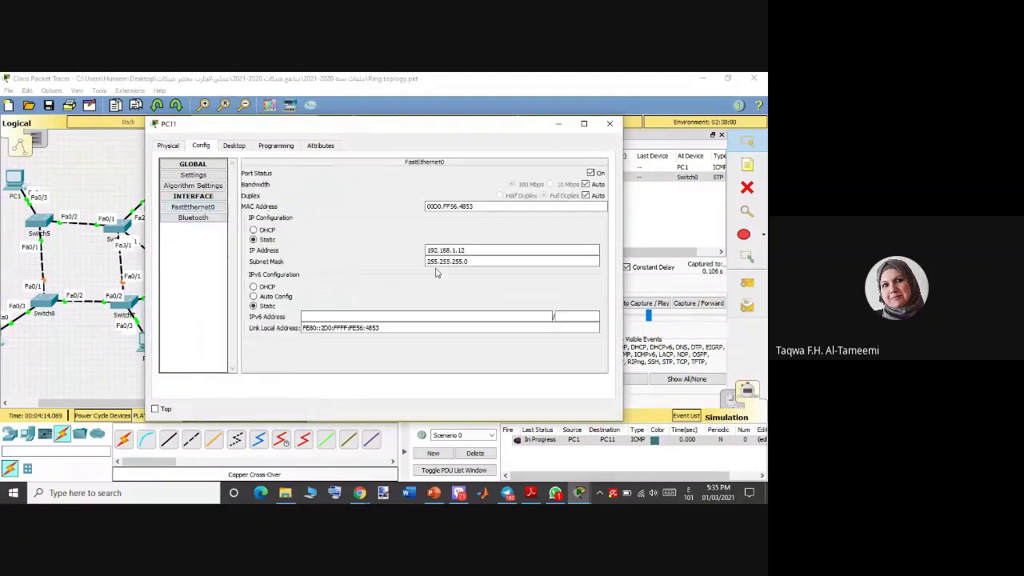
left_click(456, 250)
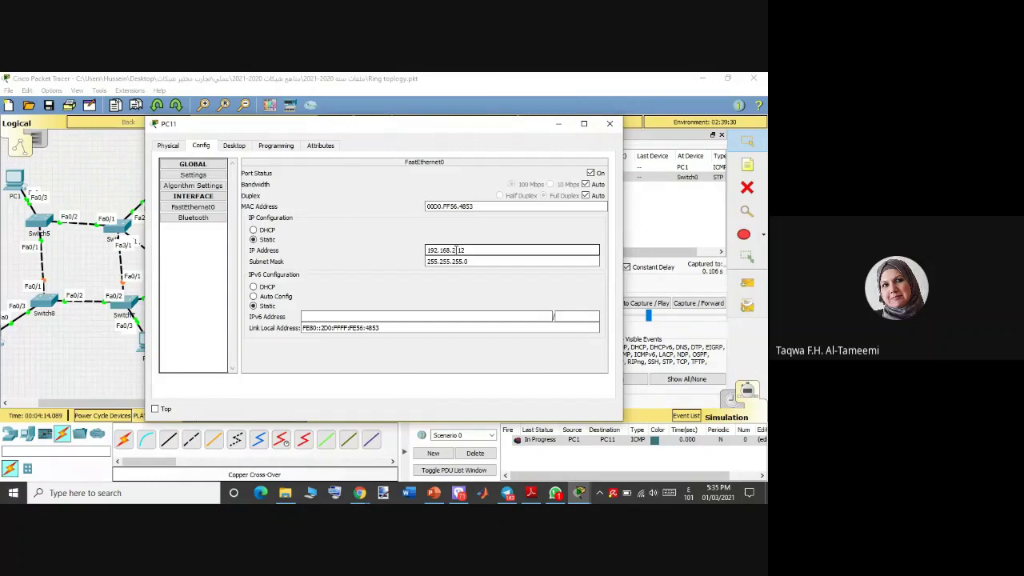
left_click(612, 125)
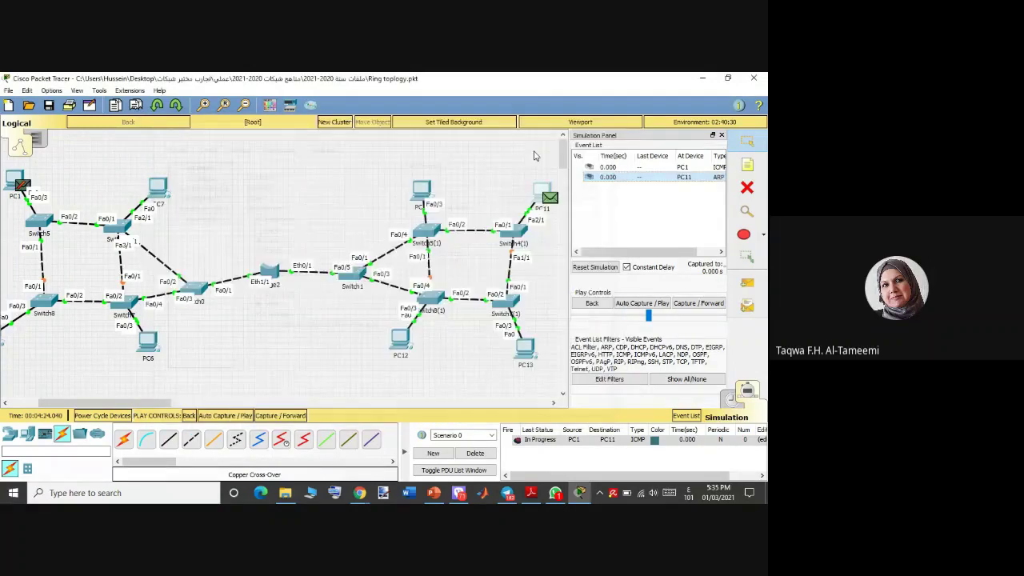
- Capture the events that trace PC11's ARP packet through Switch4(1), Switch5(1) and Switch1 towards Bridge2
left_click(288, 416)
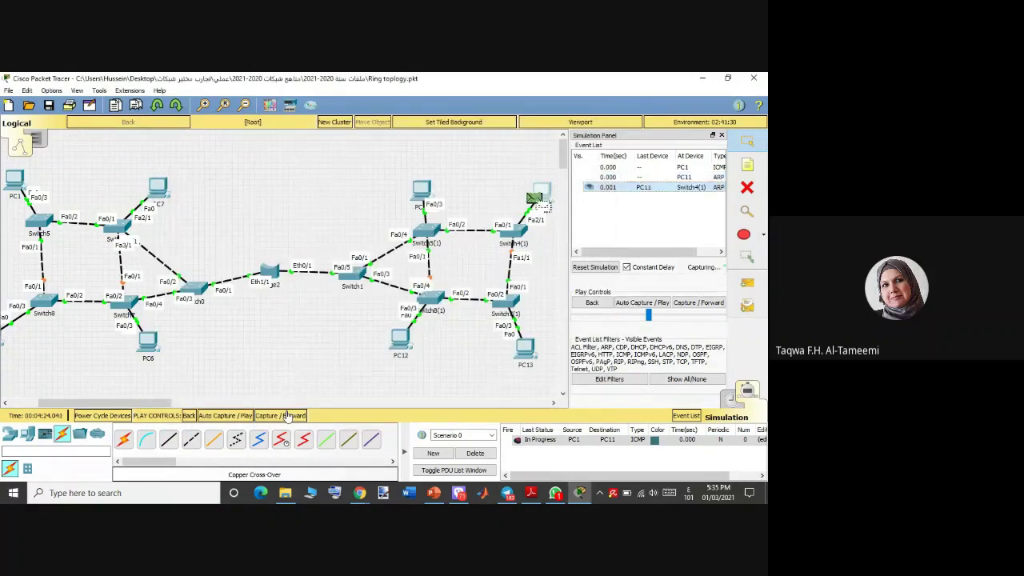
left_click(288, 415)
left_click(289, 416)
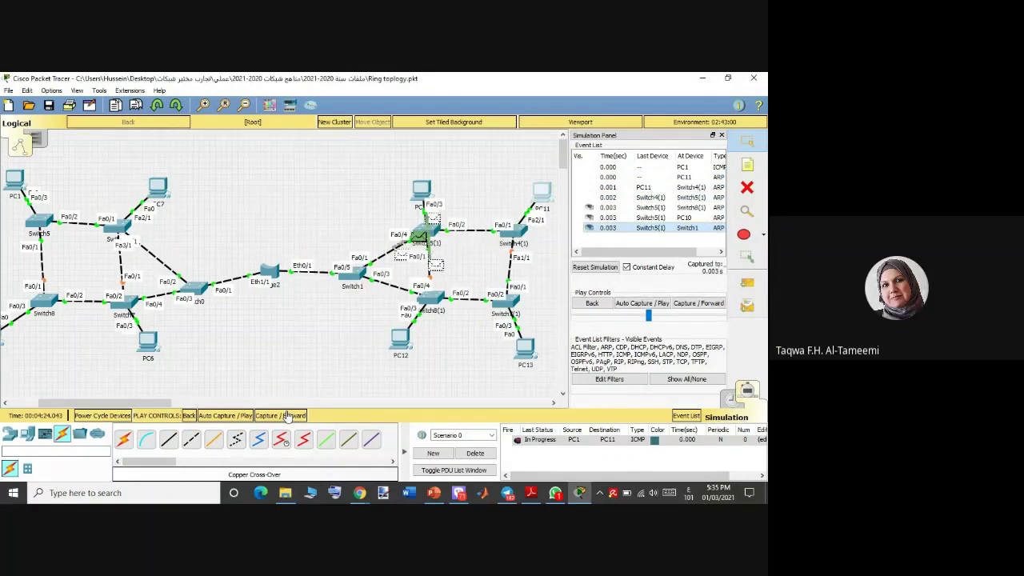
left_click(288, 416)
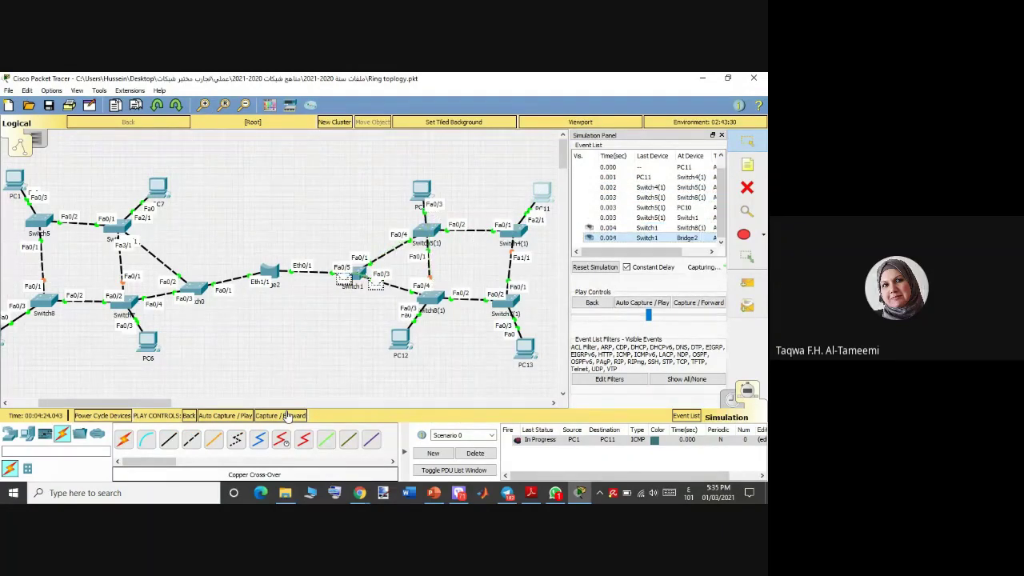
- Clear Scenario 0 and recreate the simple PDU from PC1 to PC11
left_click(475, 455)
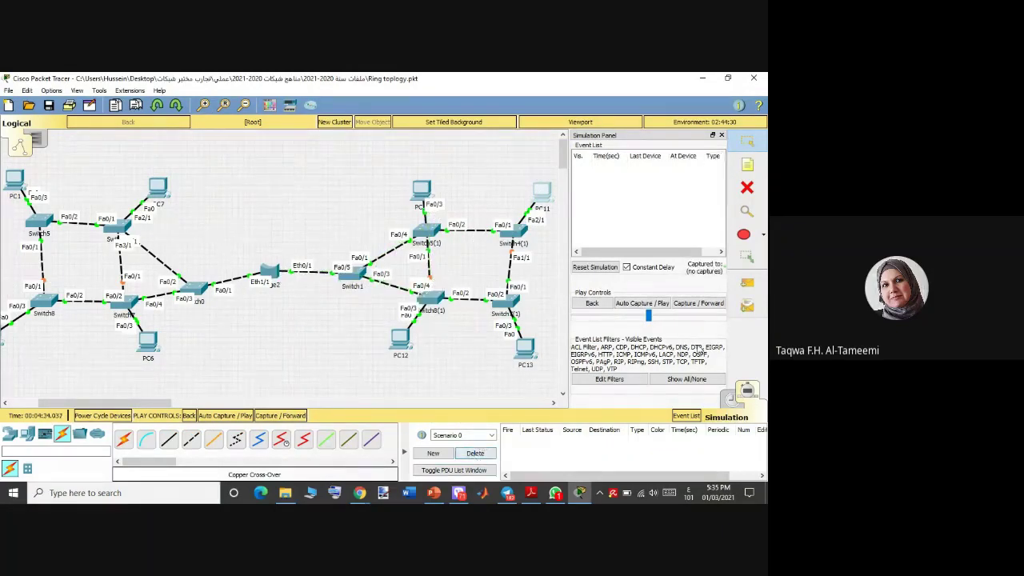
left_click(748, 283)
left_click(16, 179)
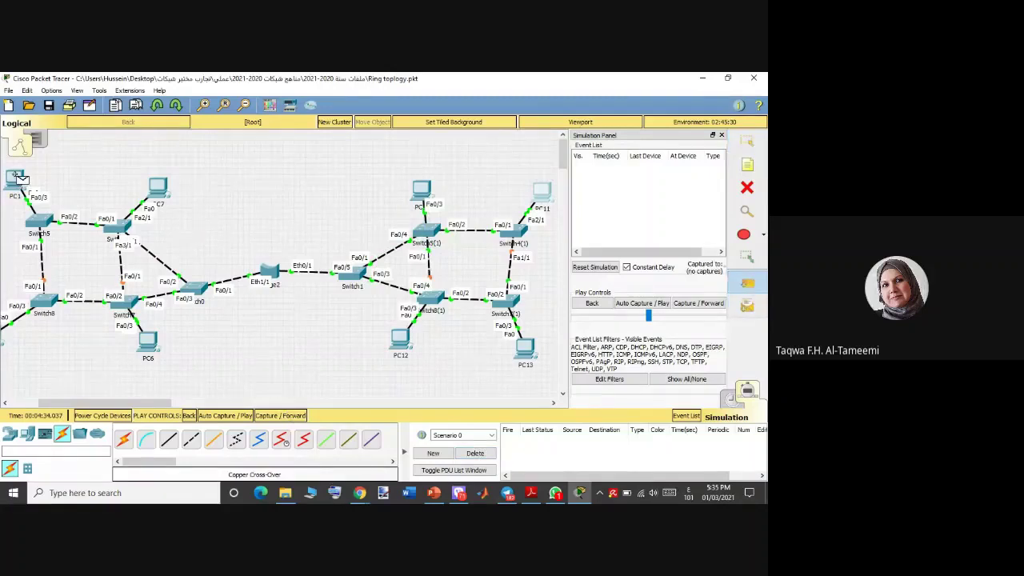
left_click(544, 189)
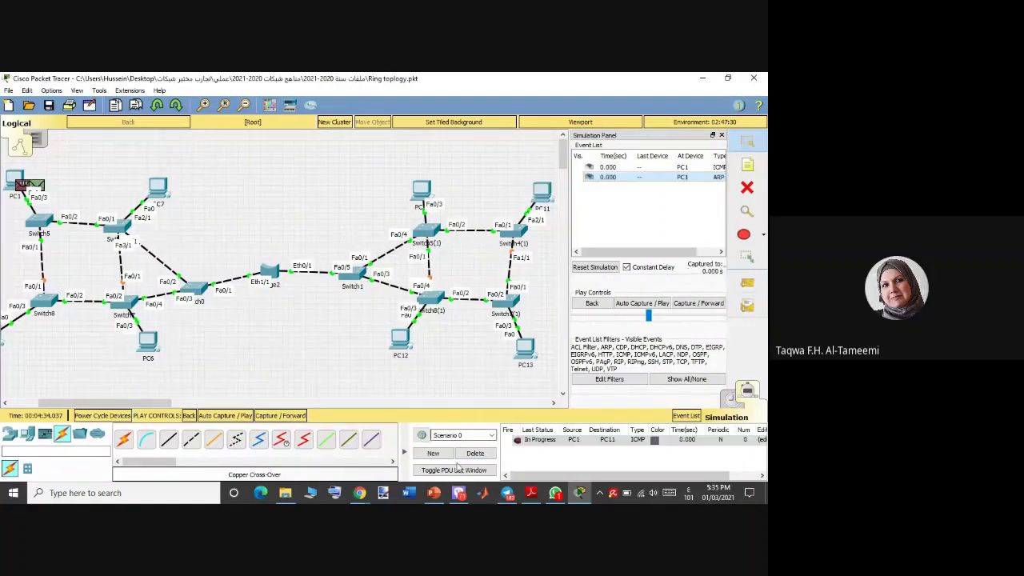
- Capture events forward to trace PC1's ARP request through Switch0, Bridge2 and Switch1 until it reaches PC11
left_click(280, 415)
left_click(280, 415)
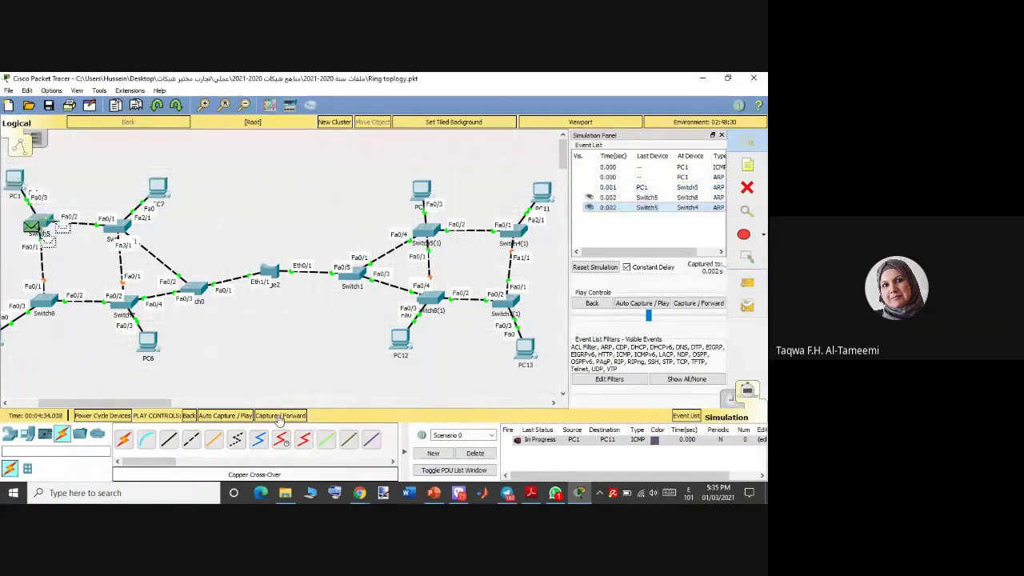
left_click(281, 415)
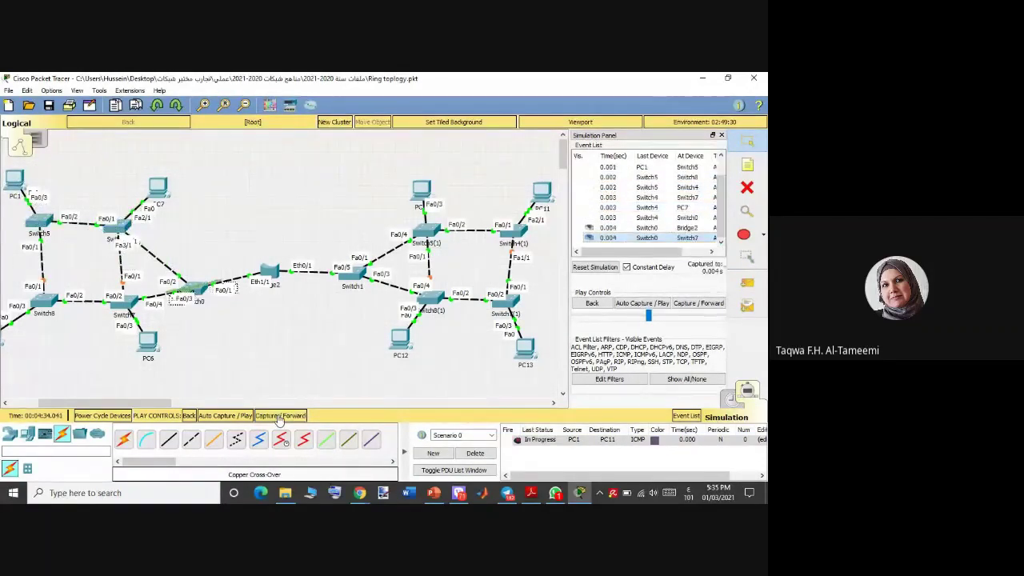
left_click(281, 415)
left_click(280, 415)
left_click(280, 416)
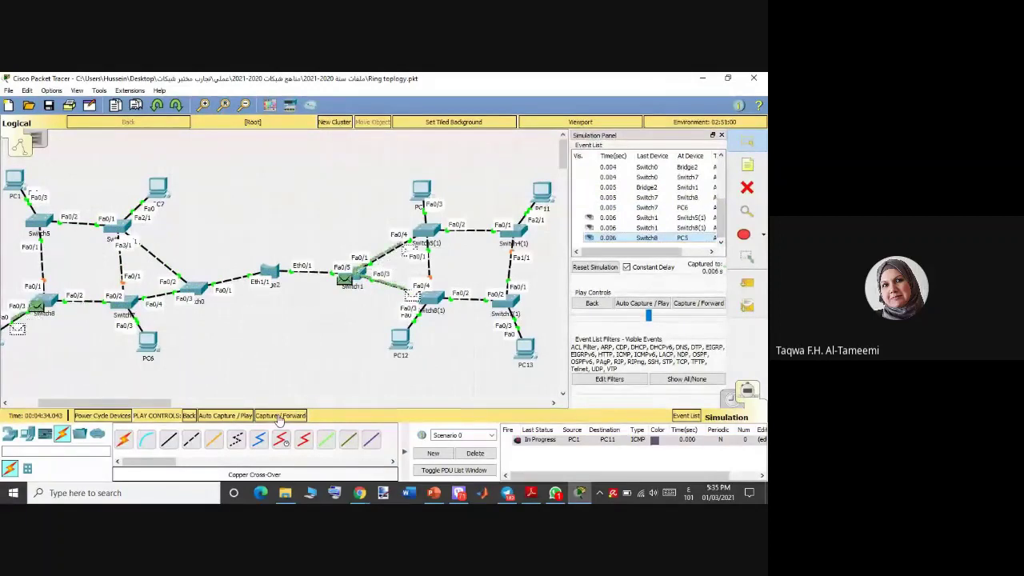
left_click(280, 416)
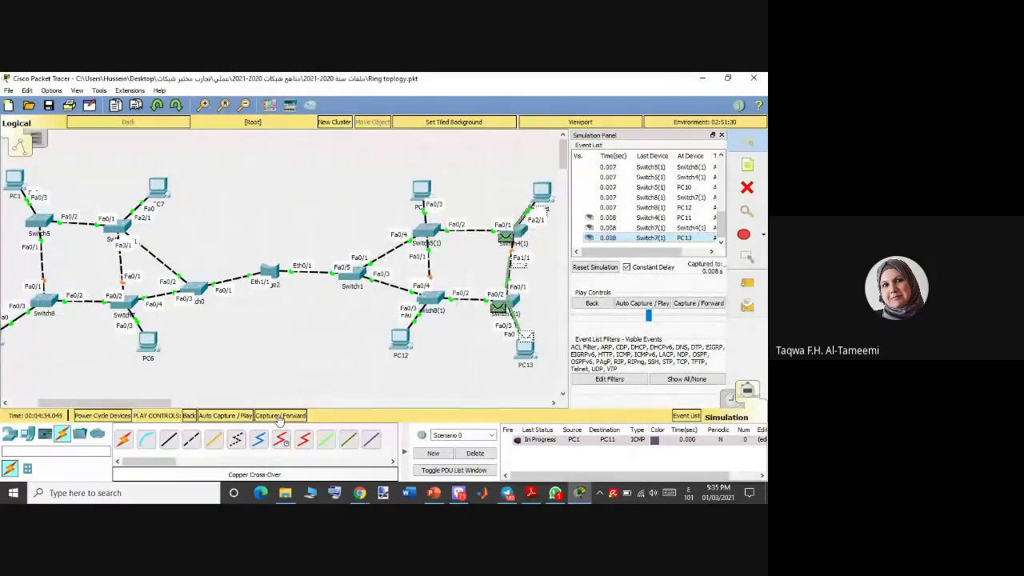
- Capture events forward to trace PC11's ARP reply back through Switch1, Bridge2 and Switch0 to PC1
left_click(280, 417)
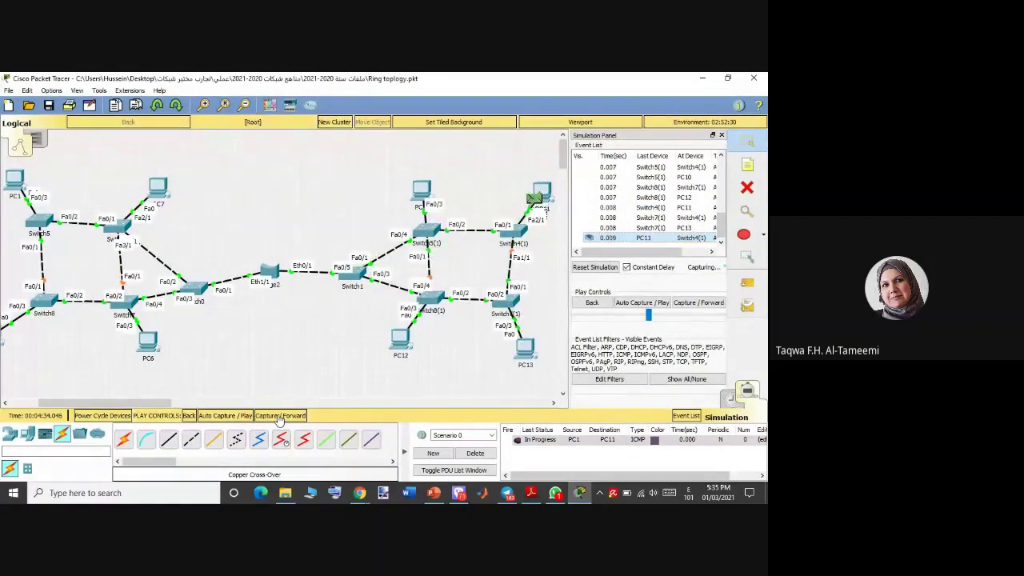
left_click(279, 418)
left_click(280, 417)
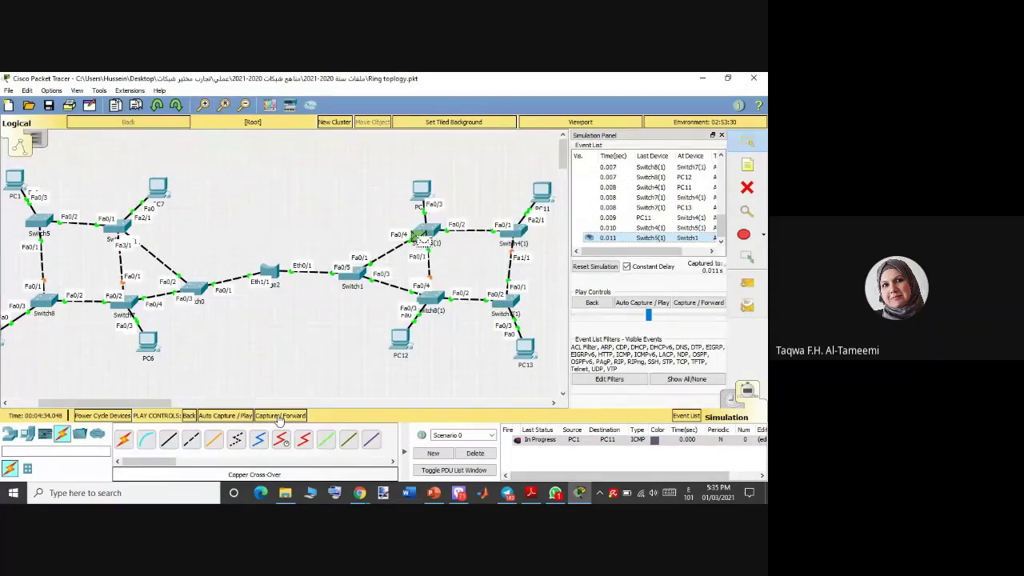
left_click(279, 418)
left_click(279, 418)
left_click(279, 418)
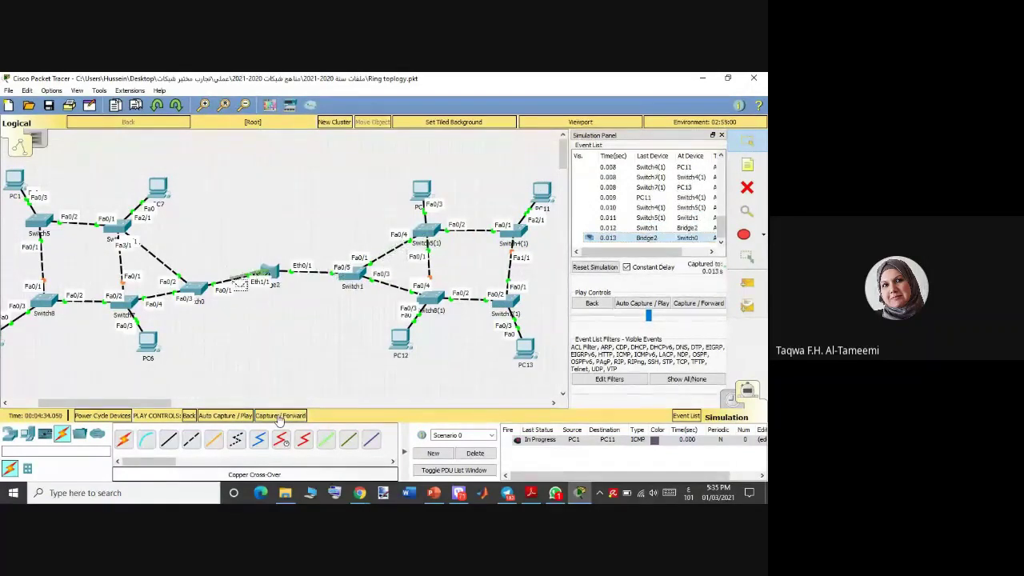
left_click(279, 418)
left_click(279, 418)
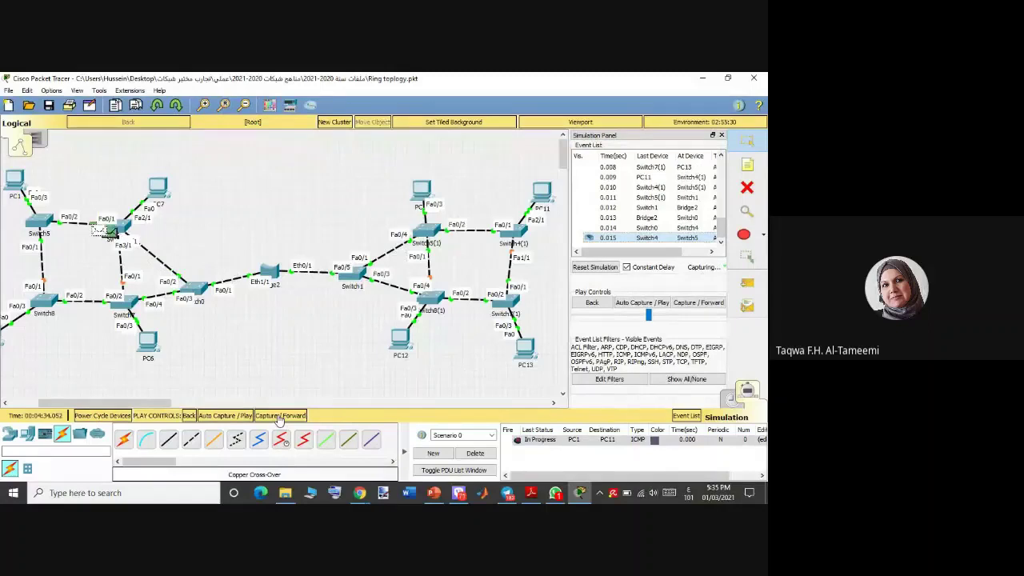
left_click(279, 417)
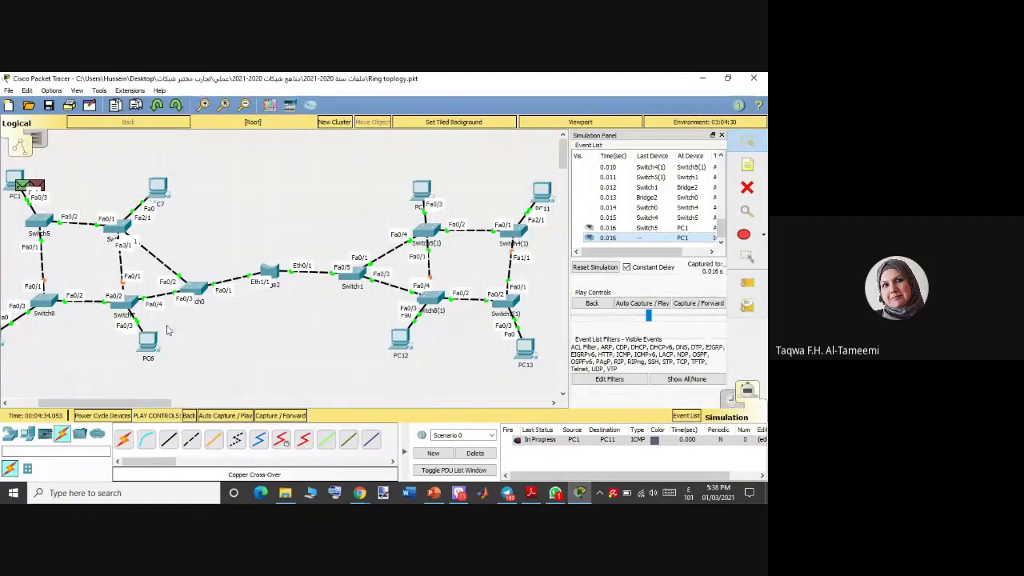
- Open the Router &2 net file without saving the ring topology network
left_click(29, 107)
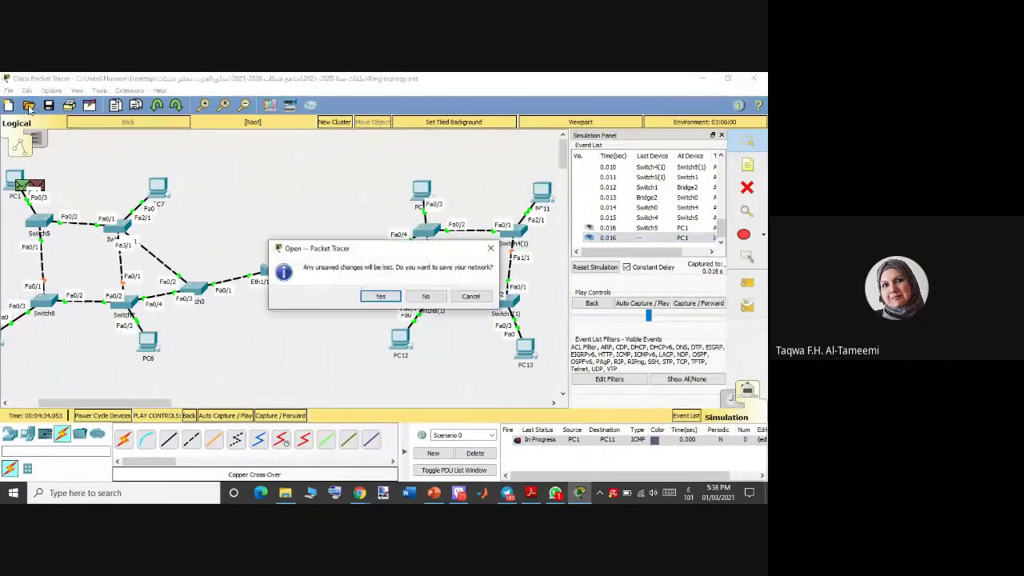
left_click(424, 297)
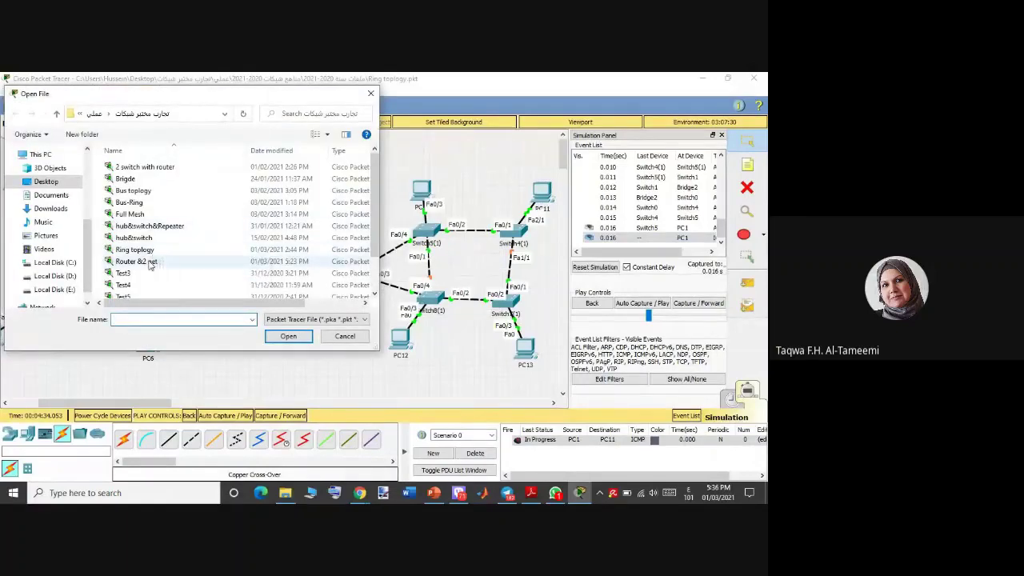
left_click(140, 261)
left_click(287, 336)
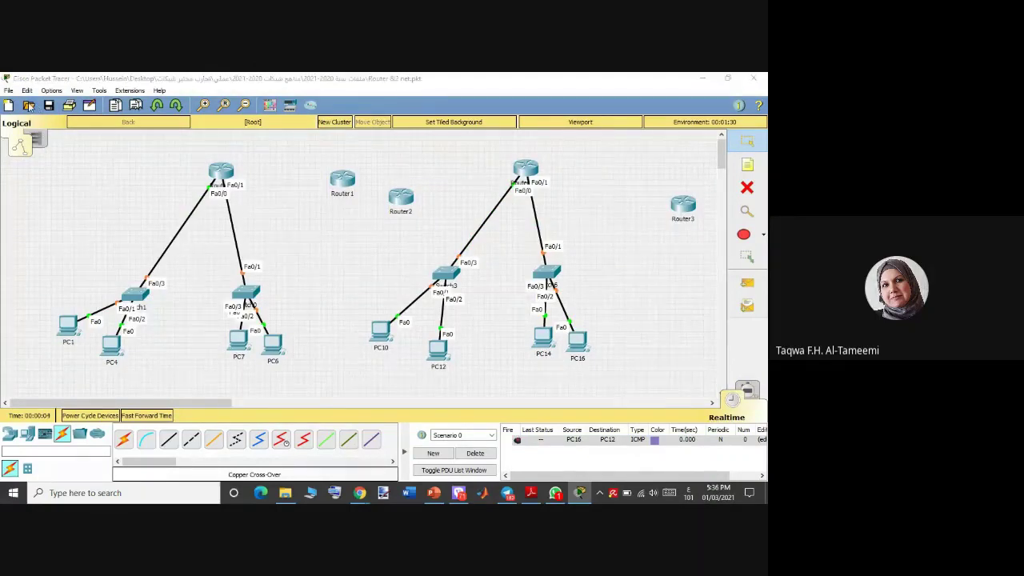
- Open the 2 switch with router file, discarding unsaved changes in the Router &2 net network
left_click(29, 106)
left_click(425, 298)
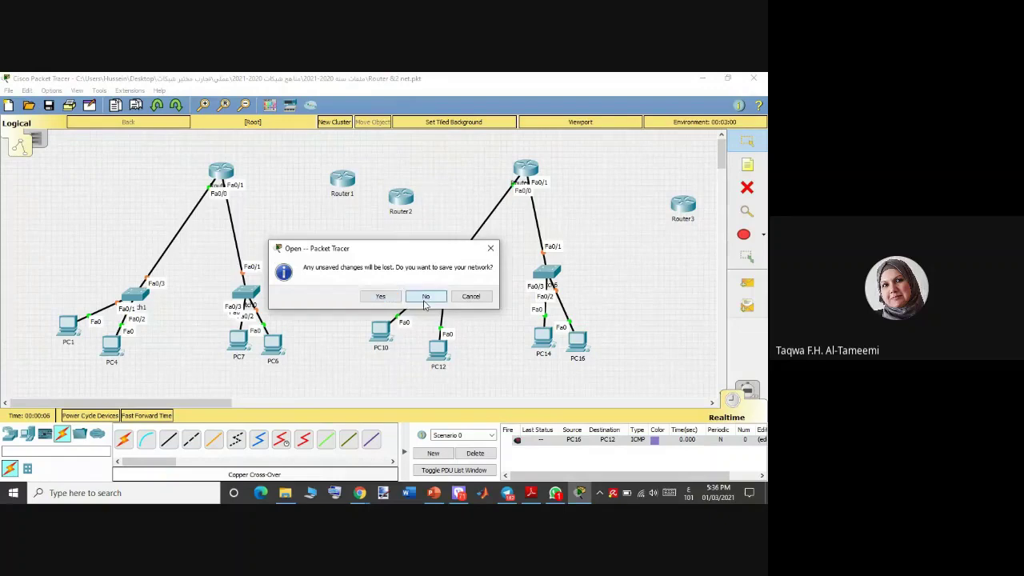
left_click(140, 168)
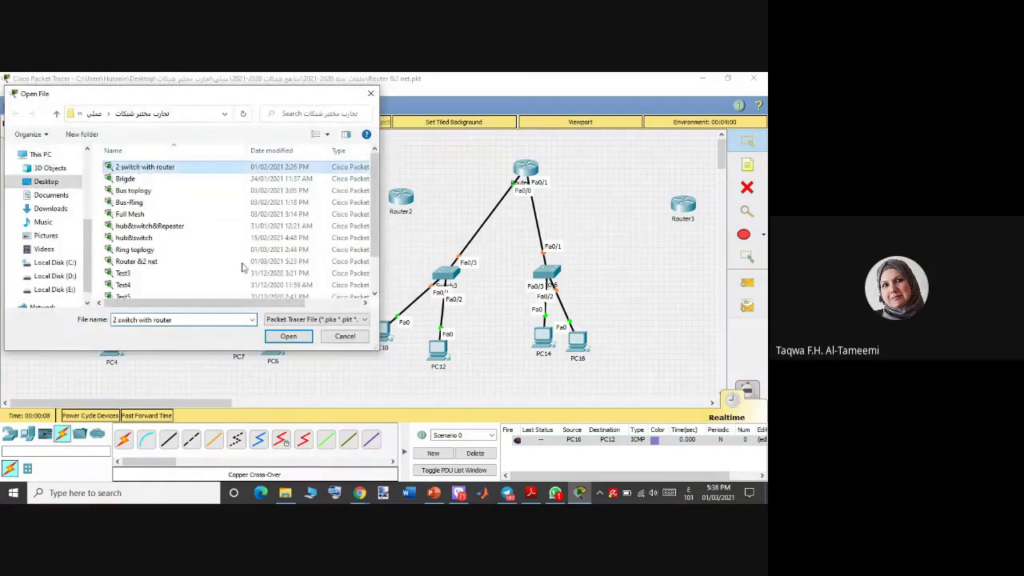
left_click(296, 336)
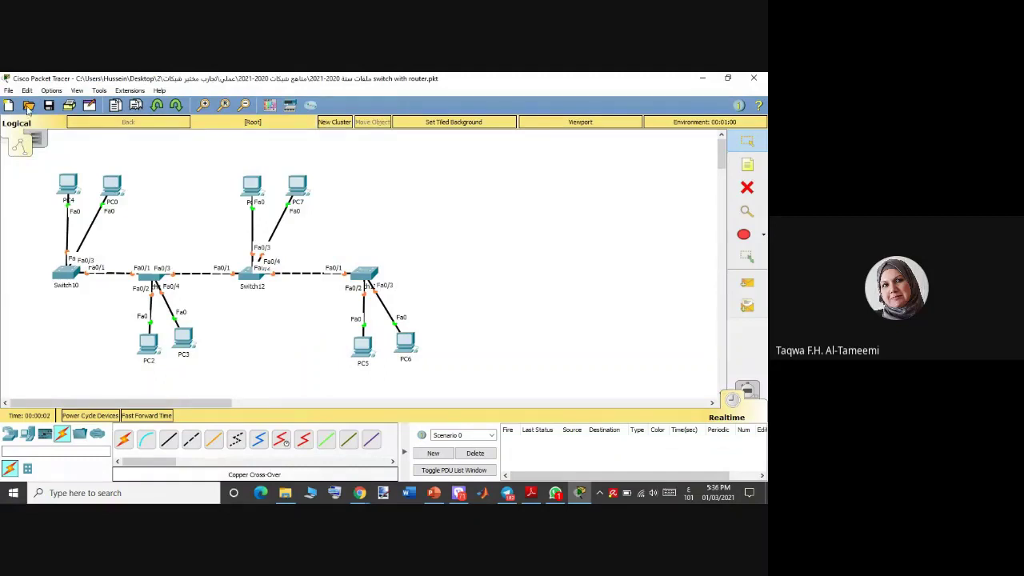
- Open the hub&switch file, discarding unsaved changes in the 2 switch with router network
left_click(29, 106)
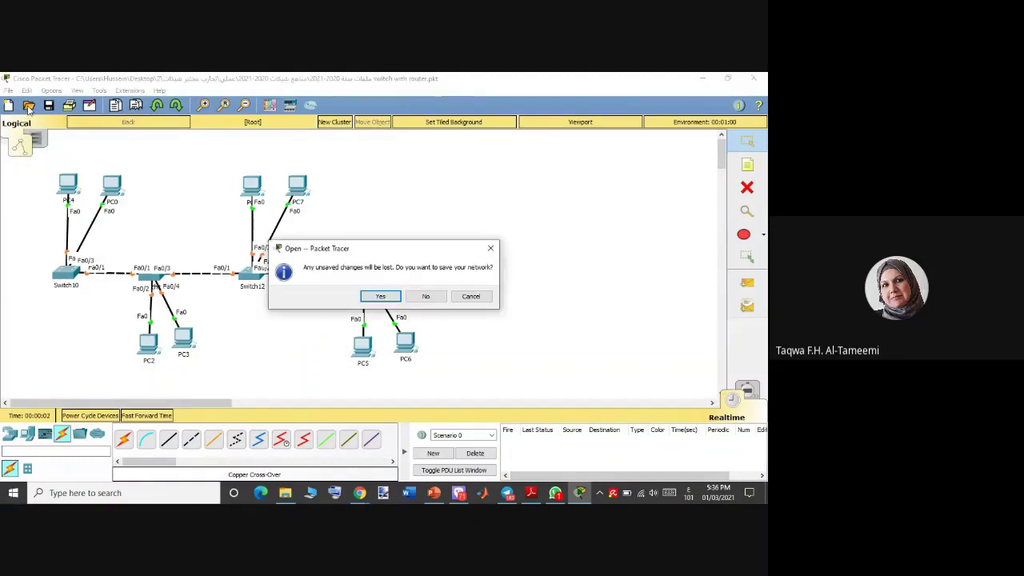
left_click(426, 296)
left_click(197, 266)
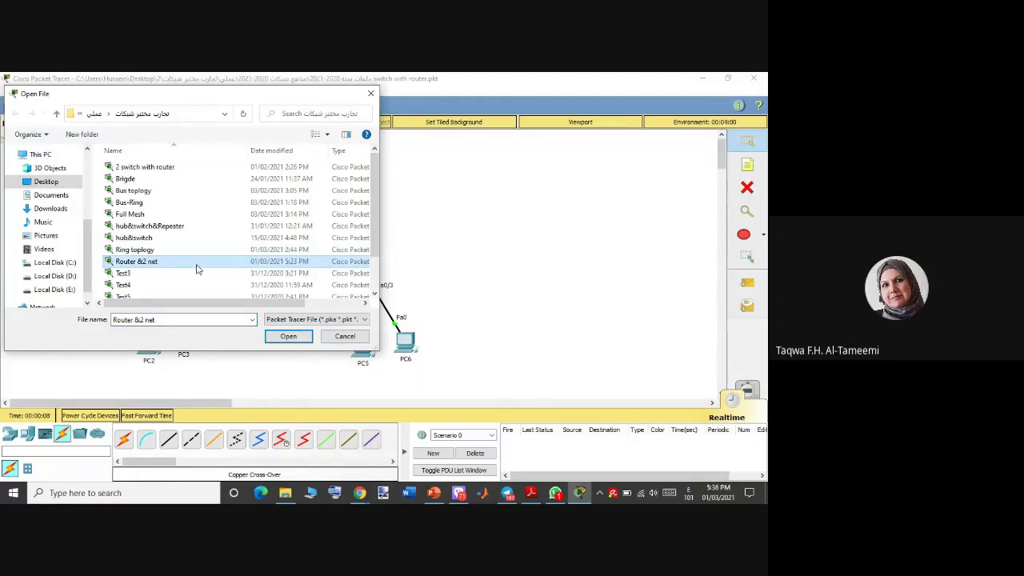
left_click(134, 237)
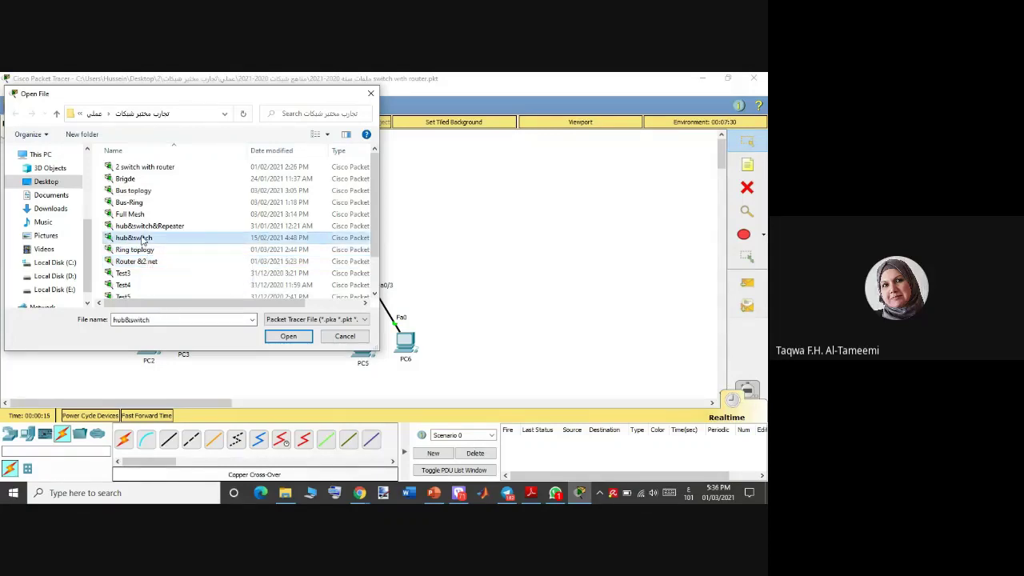
left_click(288, 337)
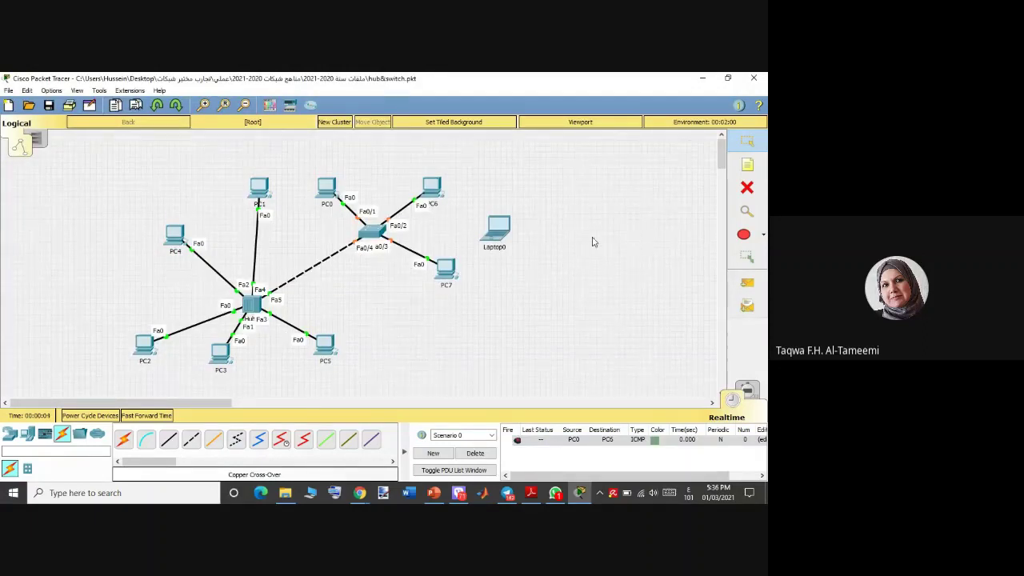
- Delete Laptop0, the cable between the hub and the switch, and computers PC1, PC4 and PC0
left_click(747, 188)
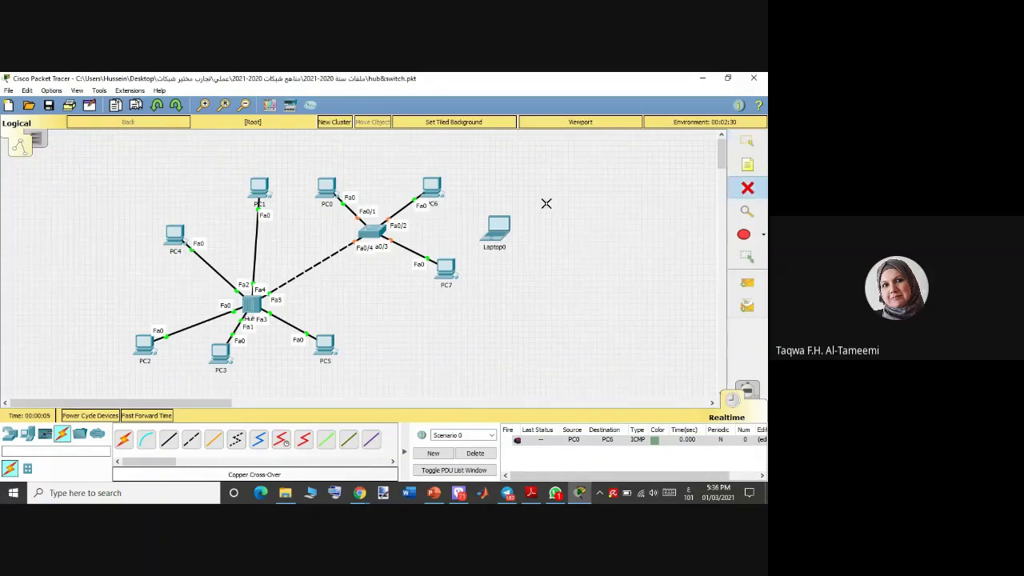
left_click(506, 224)
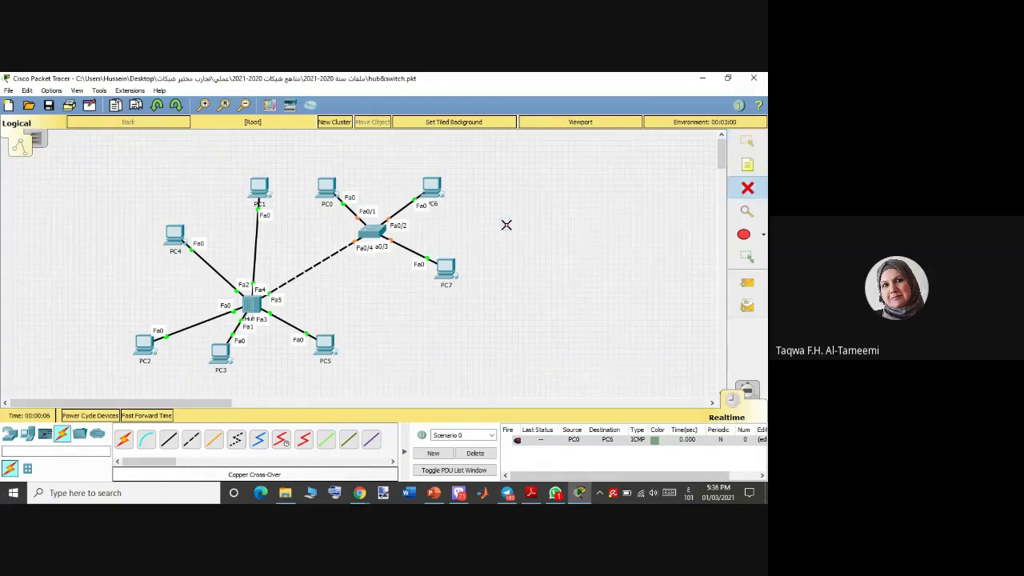
left_click(338, 253)
left_click(262, 188)
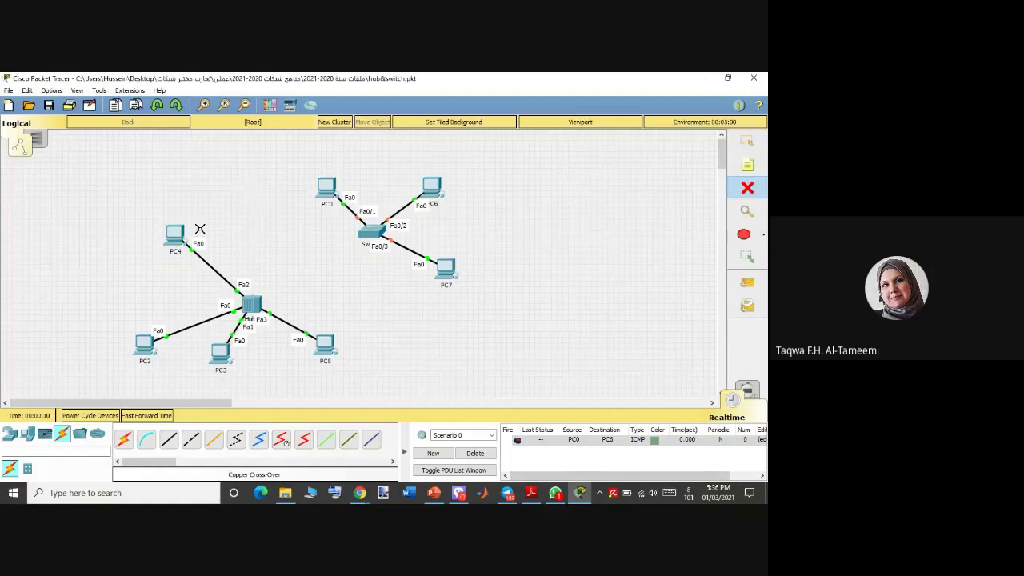
left_click(179, 234)
left_click(331, 186)
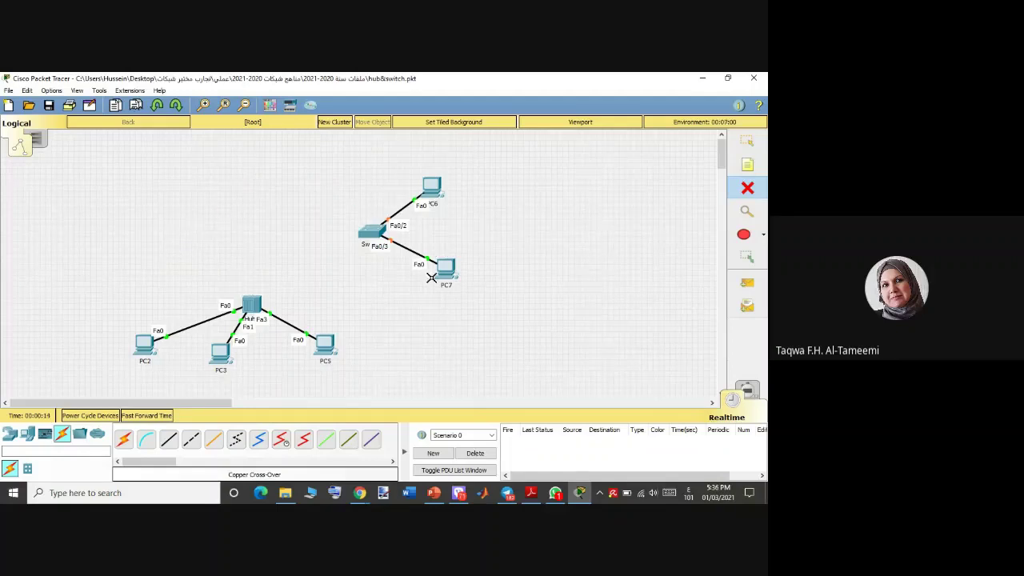
key("Escape")
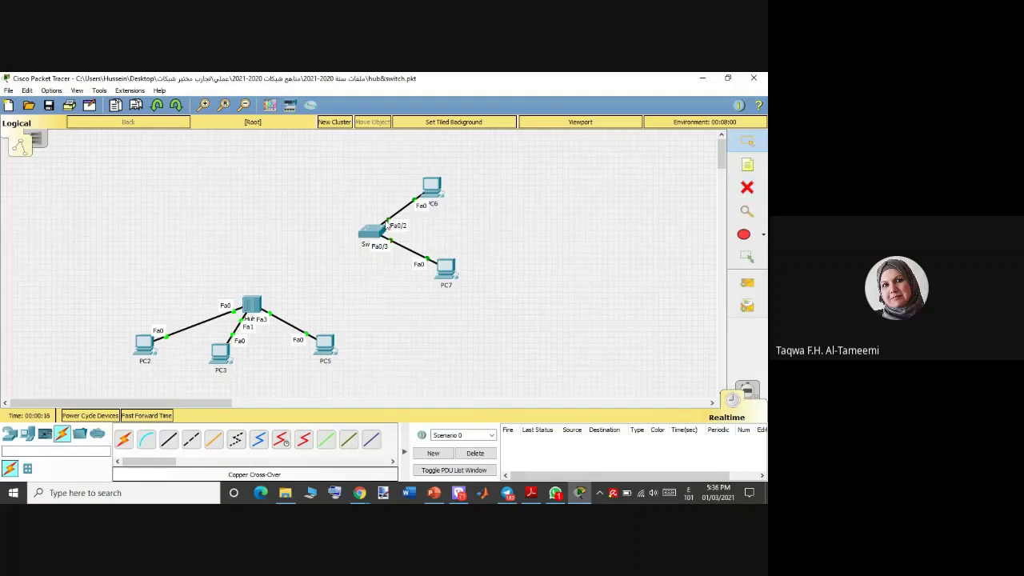
- Rearrange the hub network on the left of the workspace, with PC2, PC3 and PC5 in a row below the hub
left_click_drag(255, 304, 175, 291)
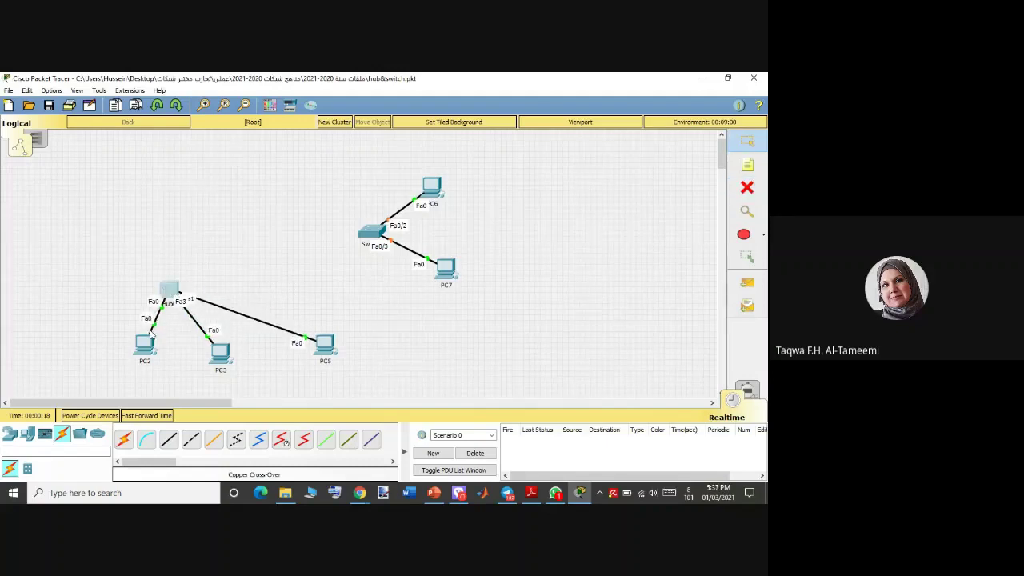
left_click_drag(144, 345, 69, 372)
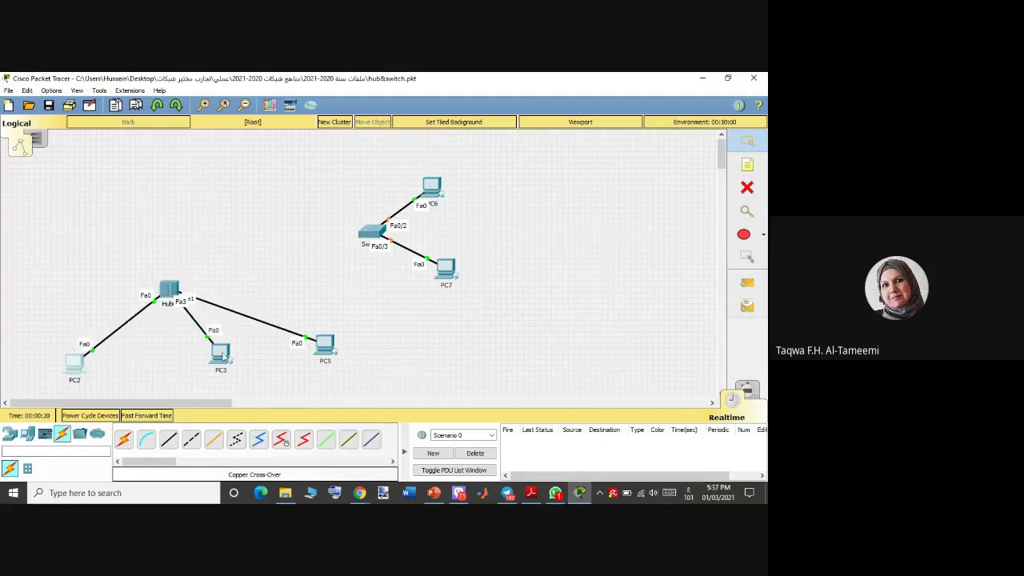
left_click_drag(224, 357, 162, 373)
left_click_drag(326, 352, 215, 362)
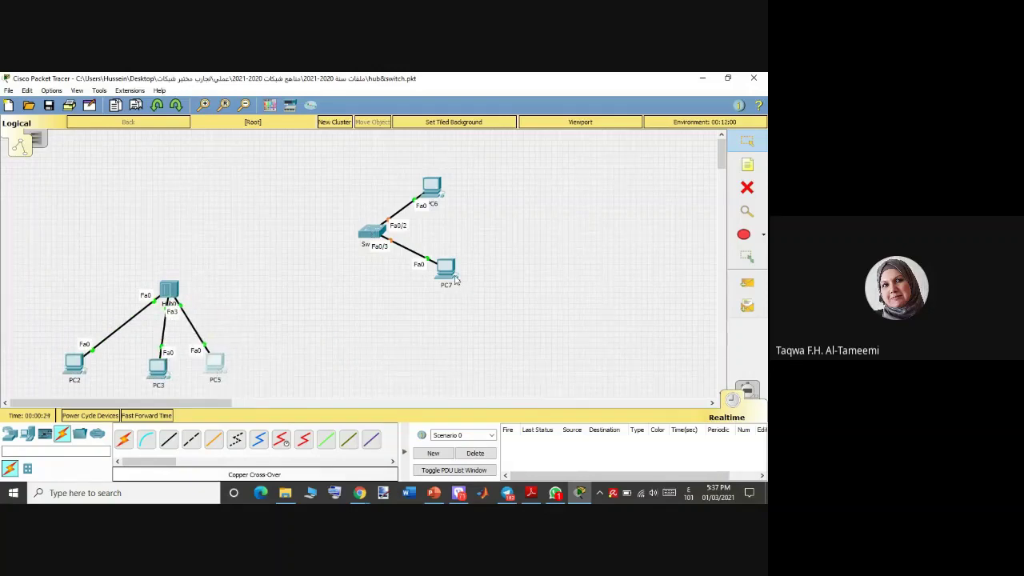
- Rearrange the switch network so that PC7 and PC6 sit side by side below the switch
left_click_drag(450, 273, 378, 356)
left_click_drag(444, 198, 470, 363)
left_click_drag(378, 230, 388, 274)
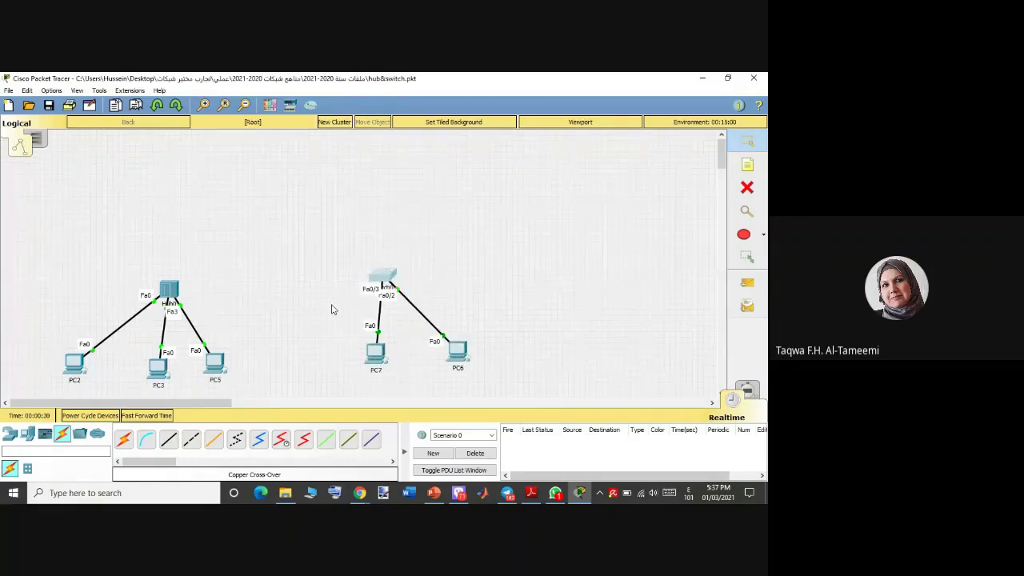
- Replace the hub with a 2950-24 switch above PC2, PC3 and PC5
left_click(747, 189)
left_click(169, 292)
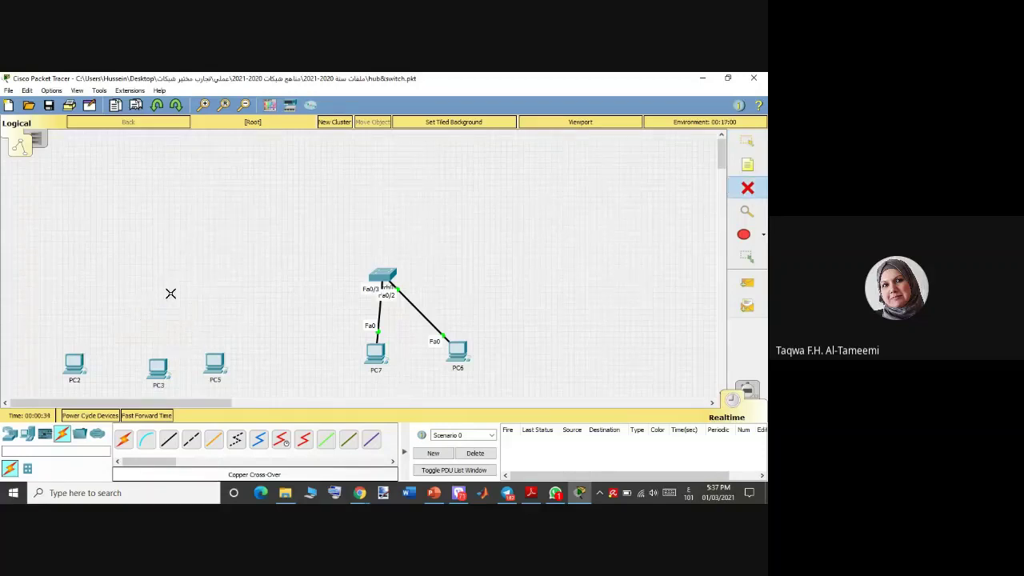
left_click(9, 434)
left_click(27, 470)
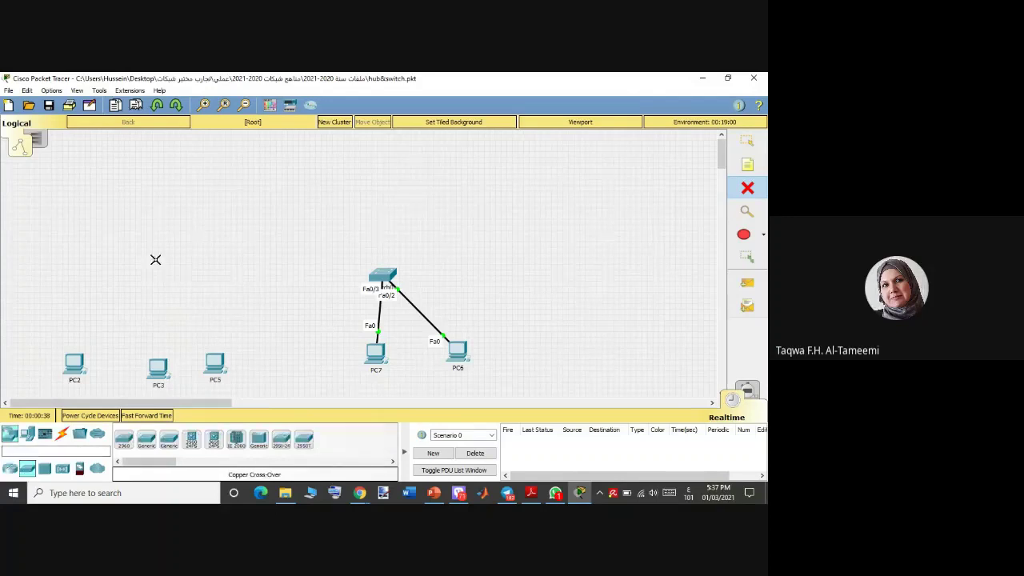
left_click(284, 439)
left_click(145, 274)
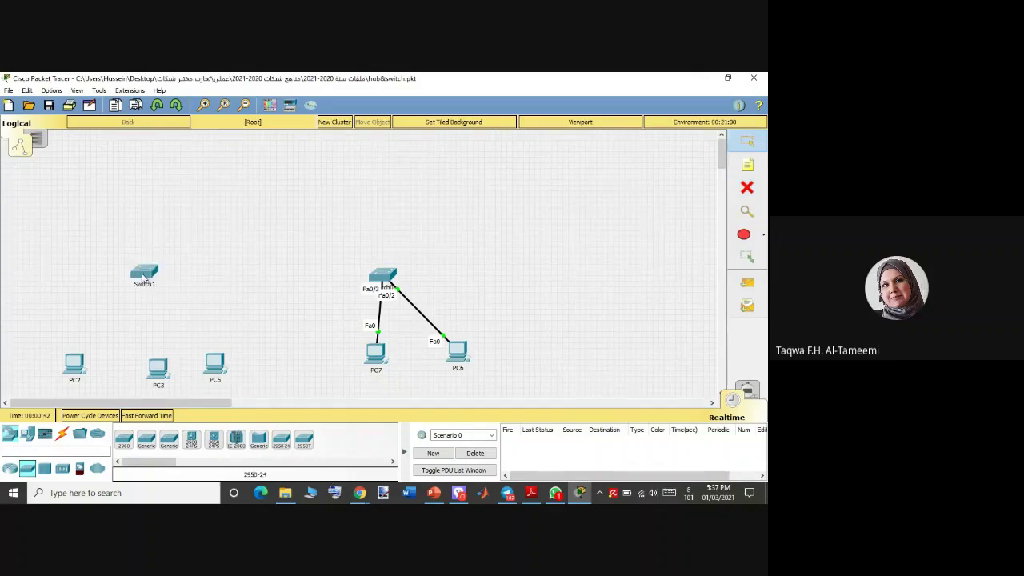
- Connect Switch1's FastEthernet0/1 port to PC2's FastEthernet0 with a copper straight-through cable
left_click(63, 433)
left_click(168, 440)
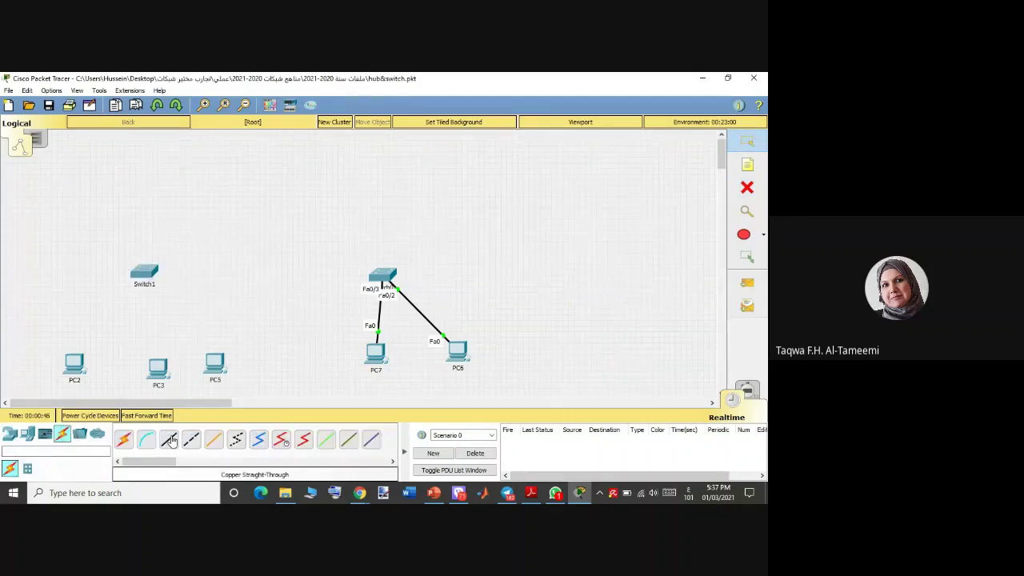
left_click(149, 272)
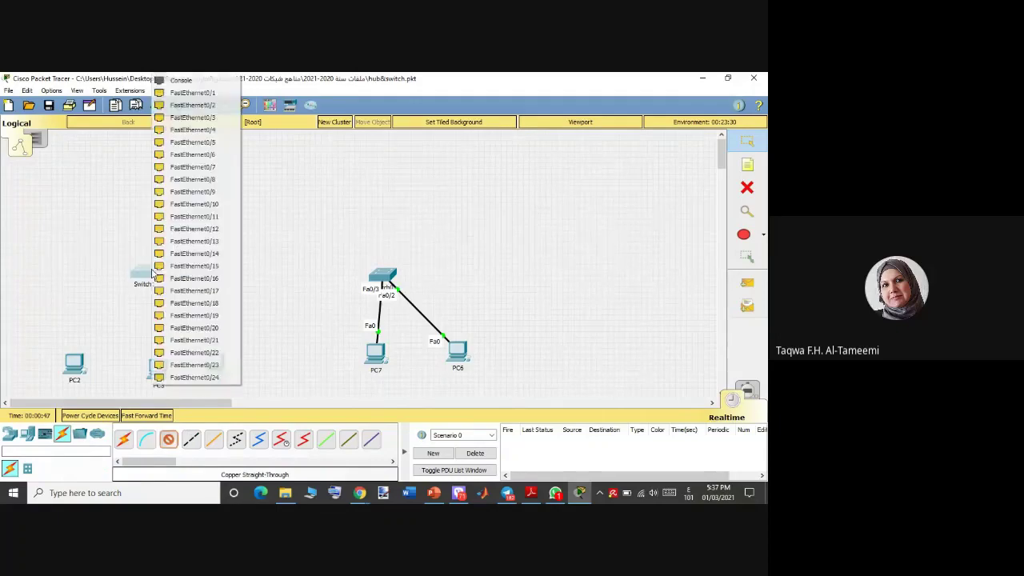
left_click(192, 93)
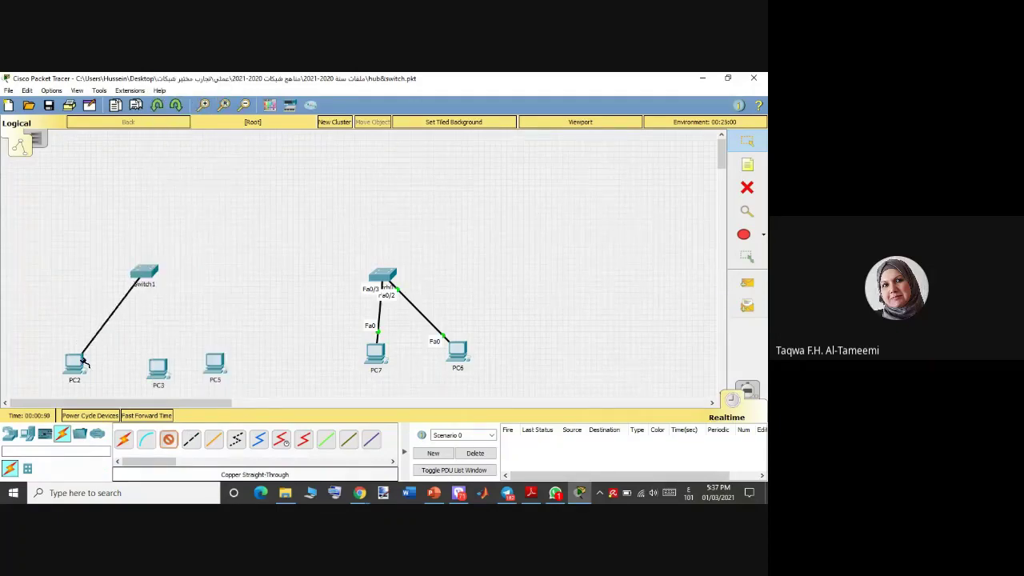
left_click(79, 361)
left_click(112, 403)
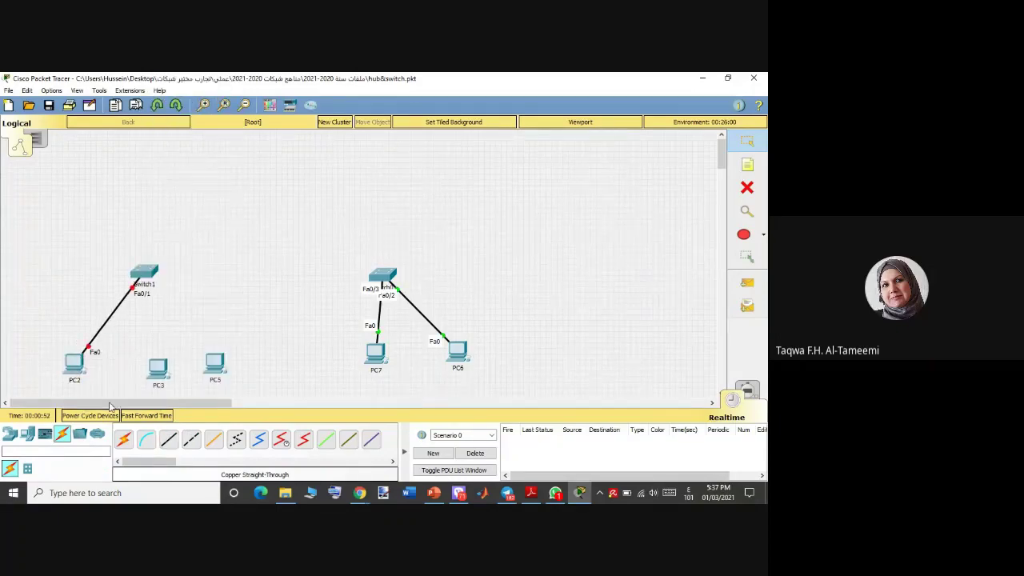
- Connect Switch1's FastEthernet0/2 port to PC3's FastEthernet0 with a copper straight-through cable
left_click(168, 440)
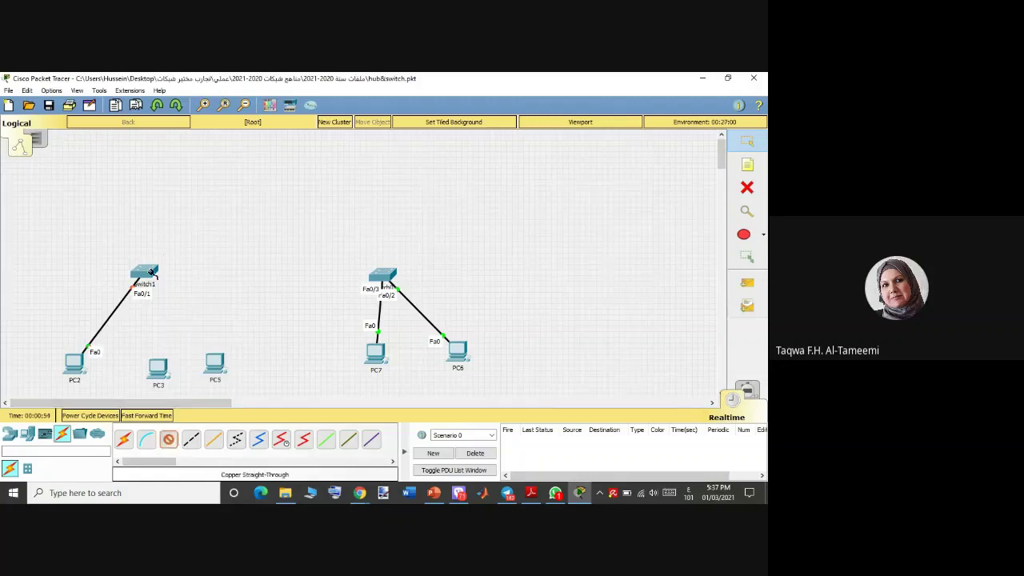
left_click(144, 272)
left_click(197, 93)
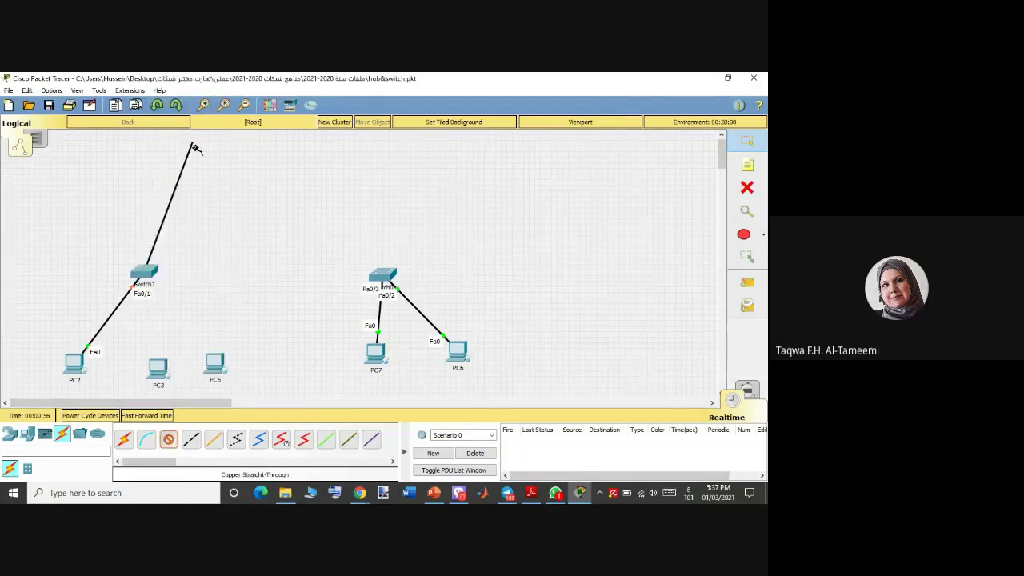
left_click(159, 367)
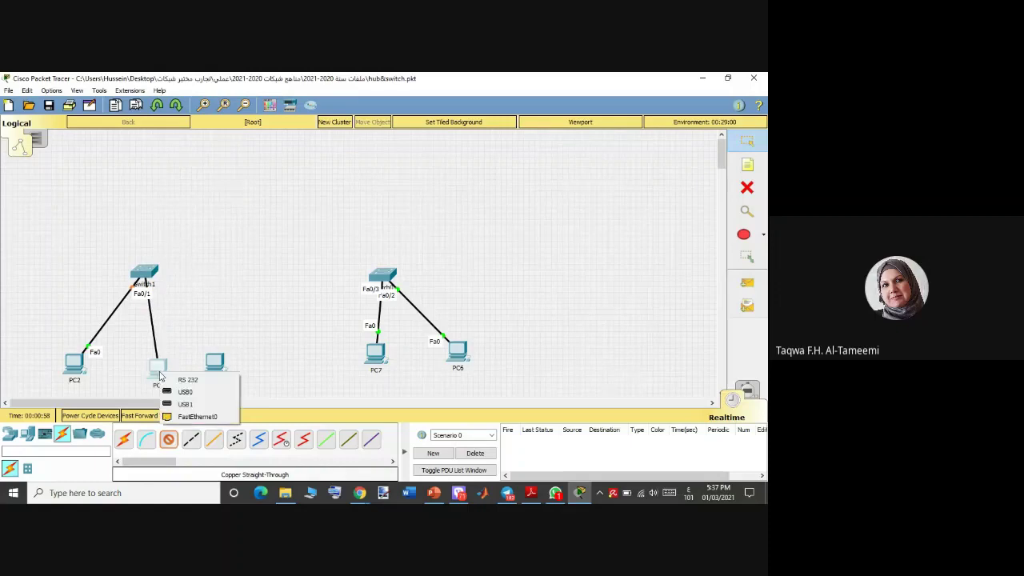
left_click(196, 417)
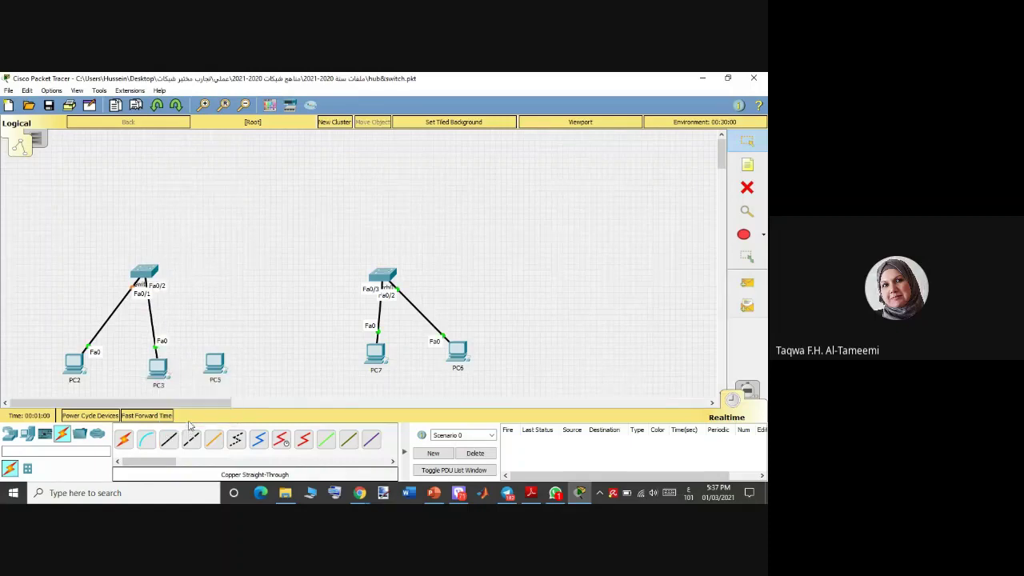
- Delete the unconnected PC5 from the Switch1 network
left_click(746, 187)
left_click(216, 367)
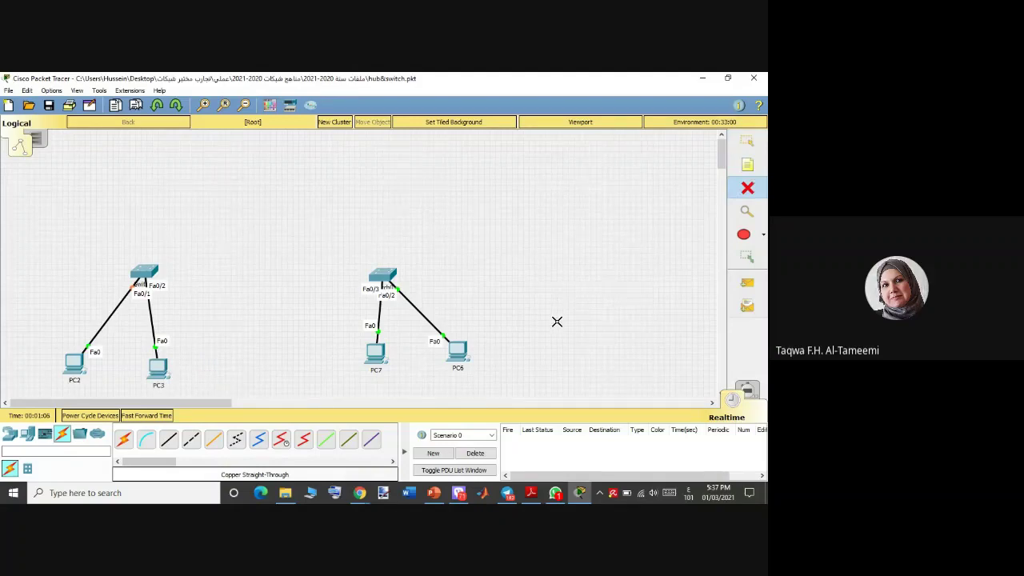
key("Escape")
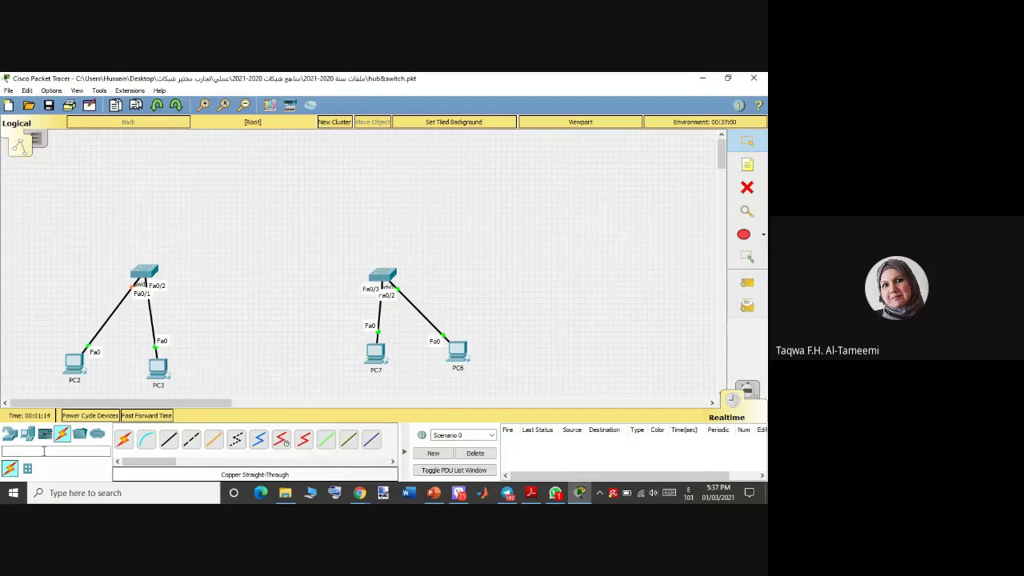
- Place an 1841 router above and between the two switch networks
left_click(10, 437)
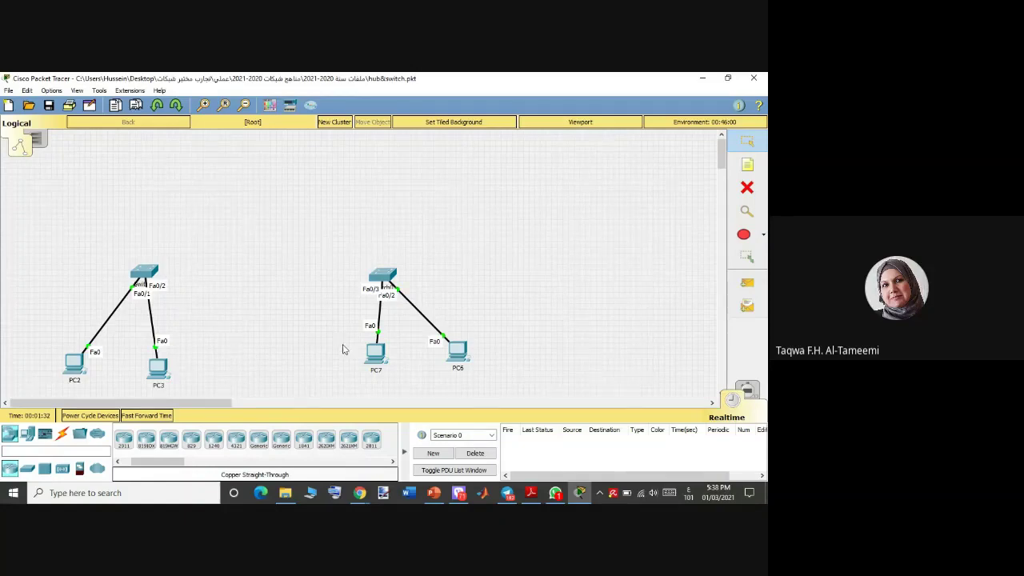
left_click(305, 441)
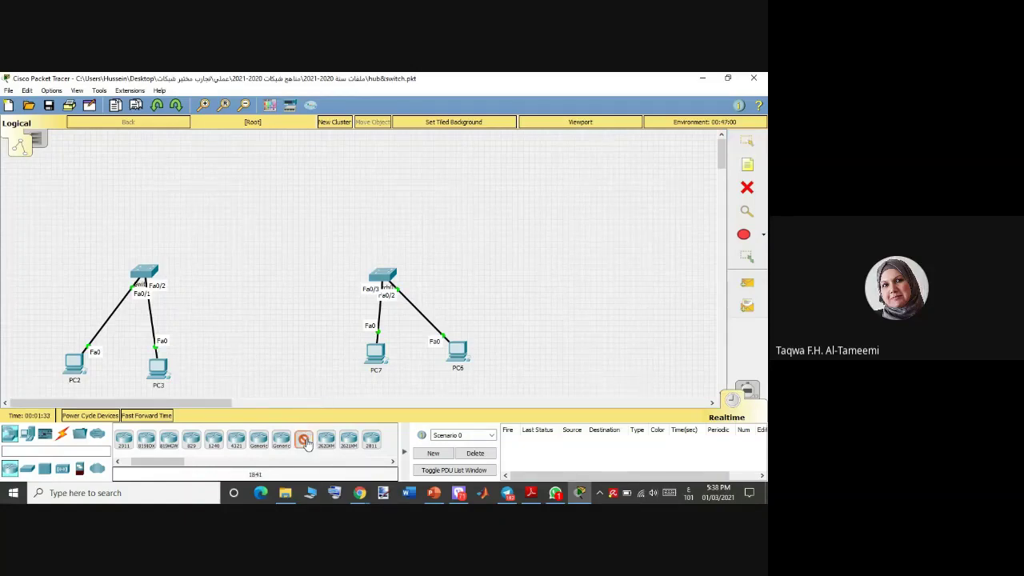
left_click(269, 160)
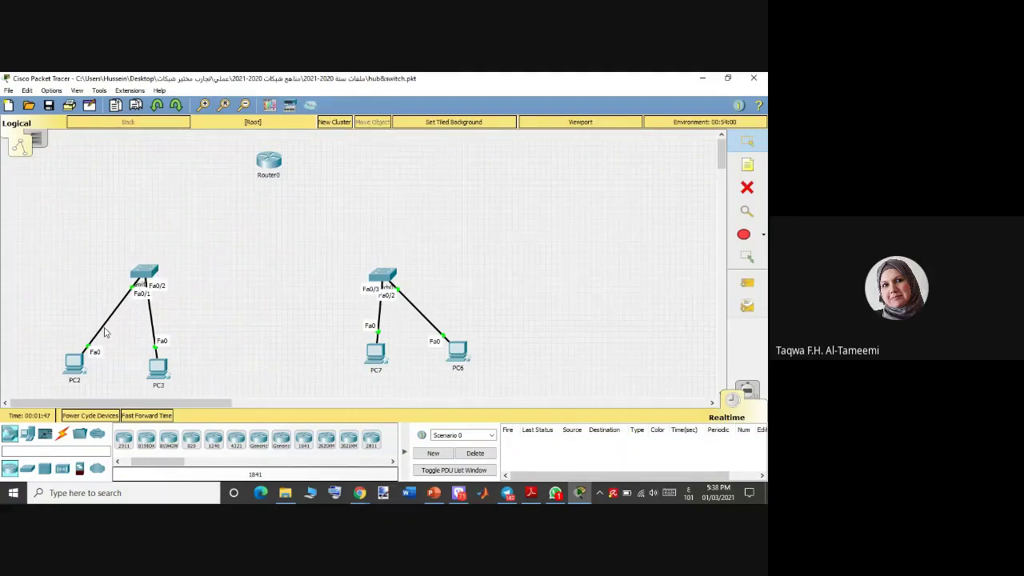
- Connect Router0's FastEthernet0/0 to Switch1's FastEthernet0/3 with a copper straight-through cable
left_click(62, 434)
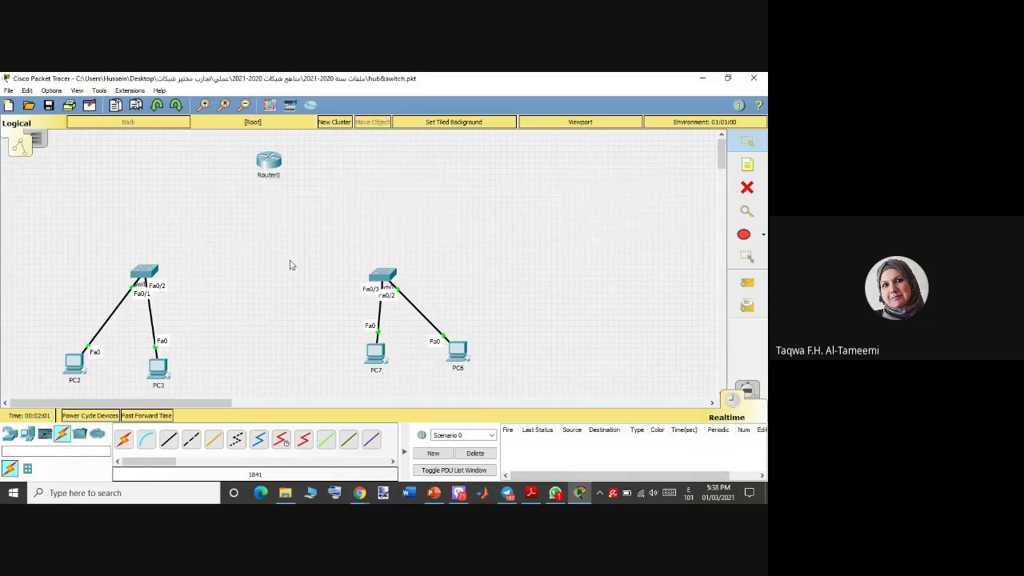
left_click(170, 439)
left_click(268, 165)
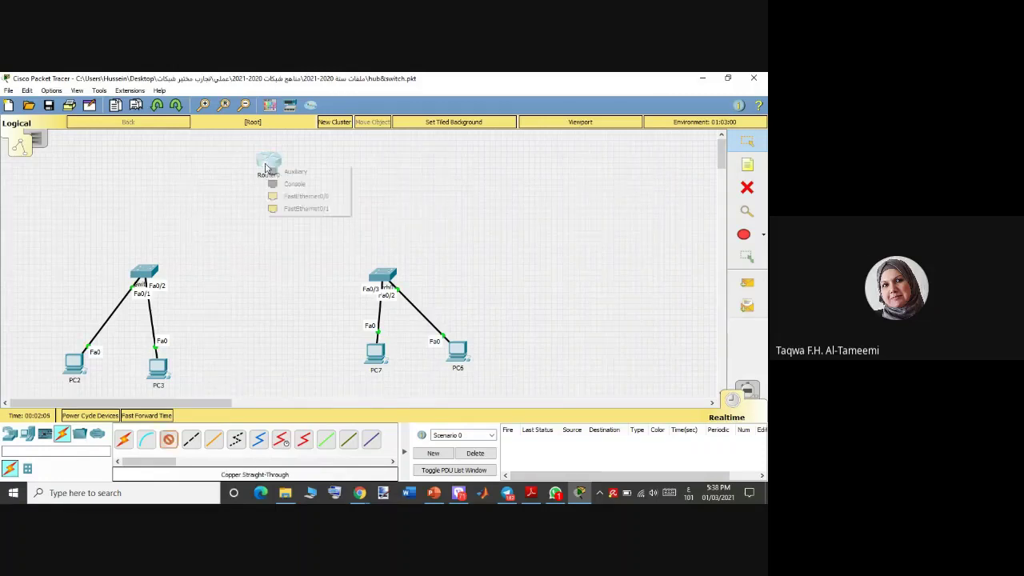
left_click(296, 197)
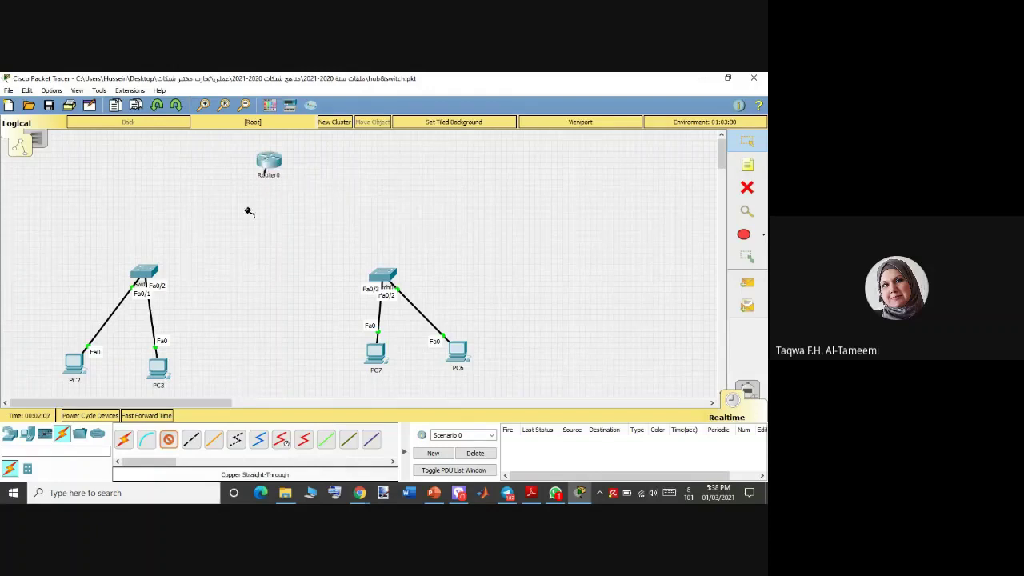
left_click(148, 269)
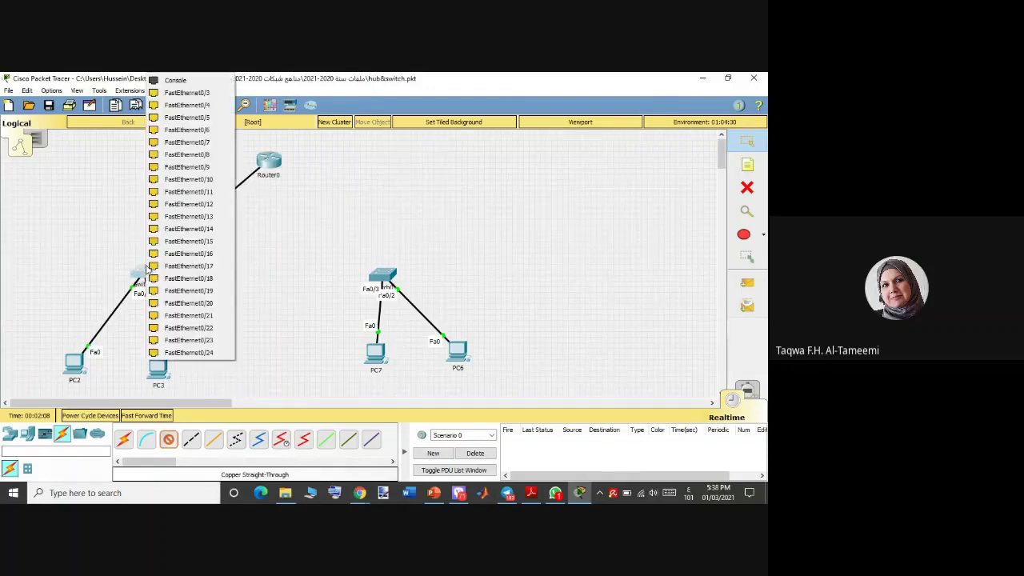
left_click(204, 93)
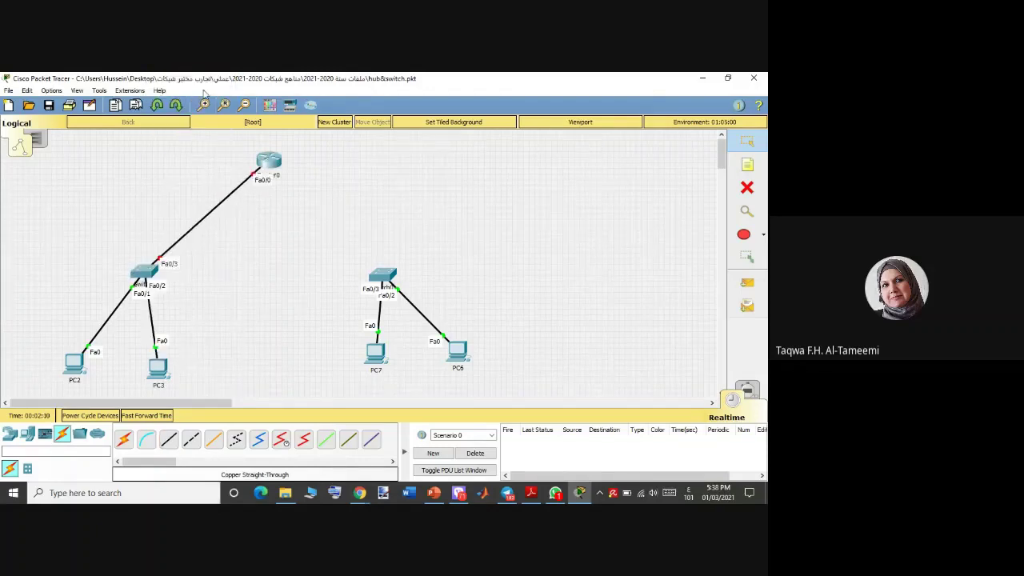
- Connect Router0's FastEthernet0/1 to FastEthernet0/1 on the switch serving PC7 and PC6 with a copper straight-through cable
left_click(168, 440)
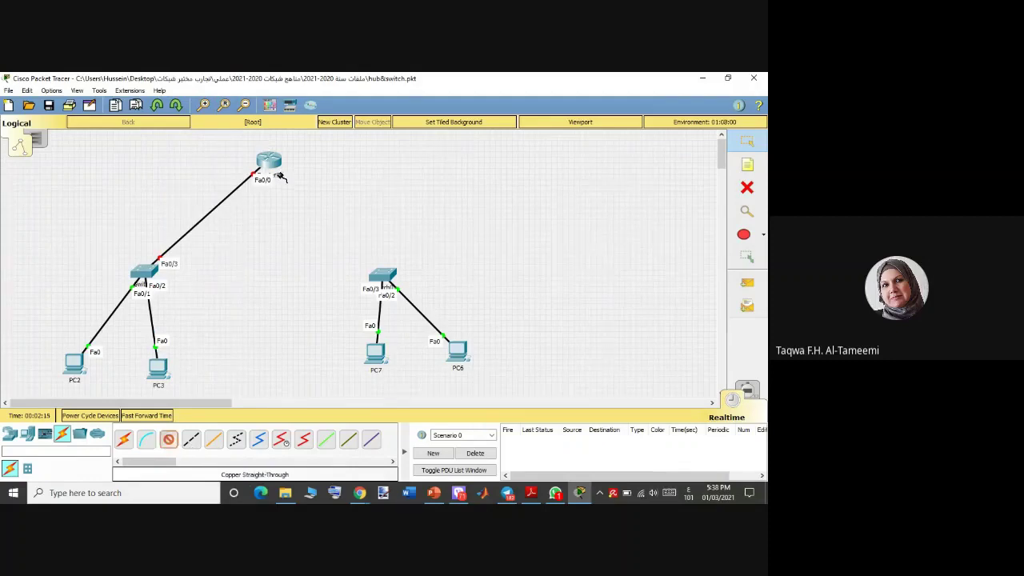
left_click(277, 169)
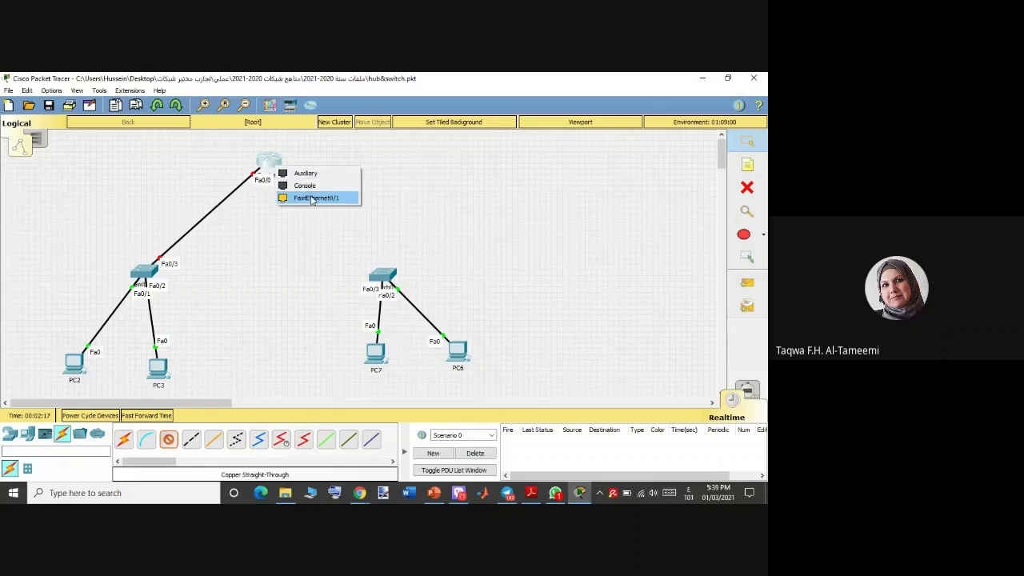
left_click(312, 199)
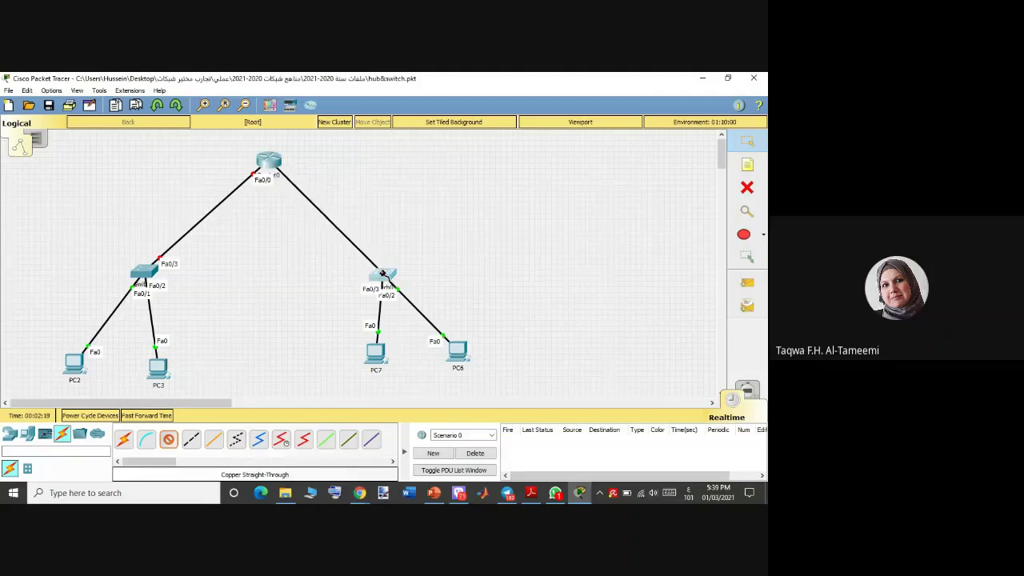
left_click(383, 273)
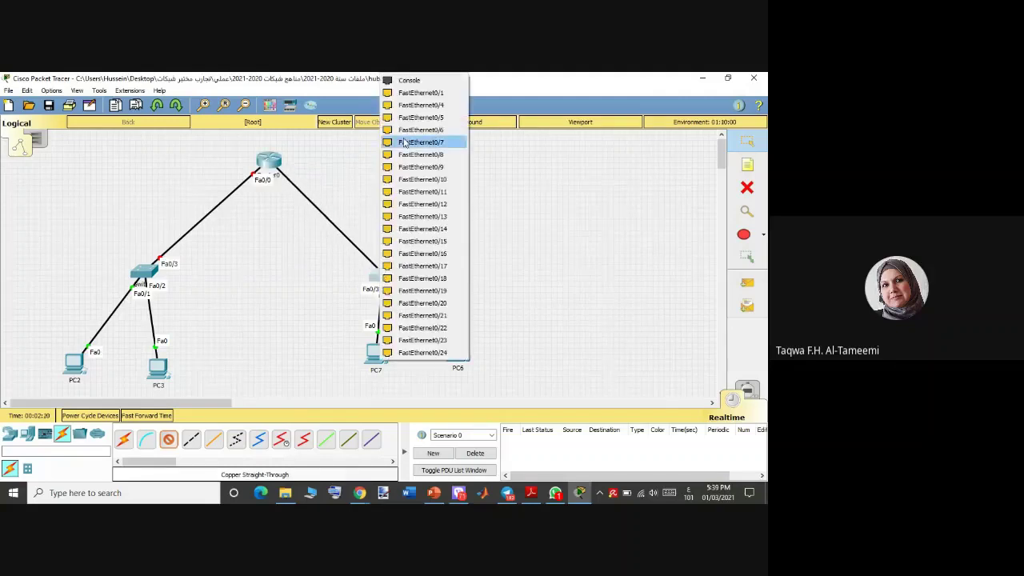
left_click(408, 95)
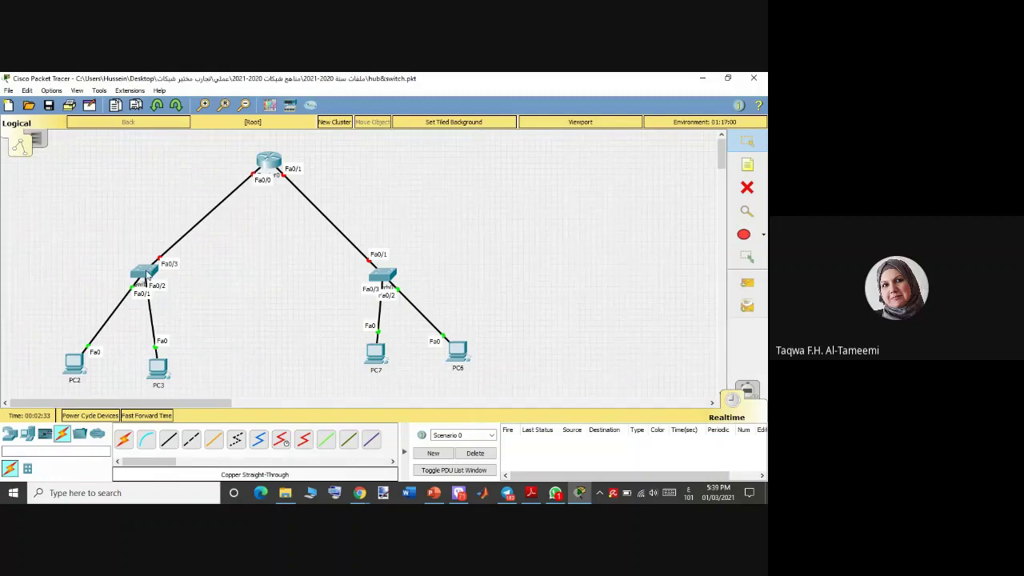
- Turn on the port status of Router0's FastEthernet0/0 interface and close the router's configuration window
left_click(269, 166)
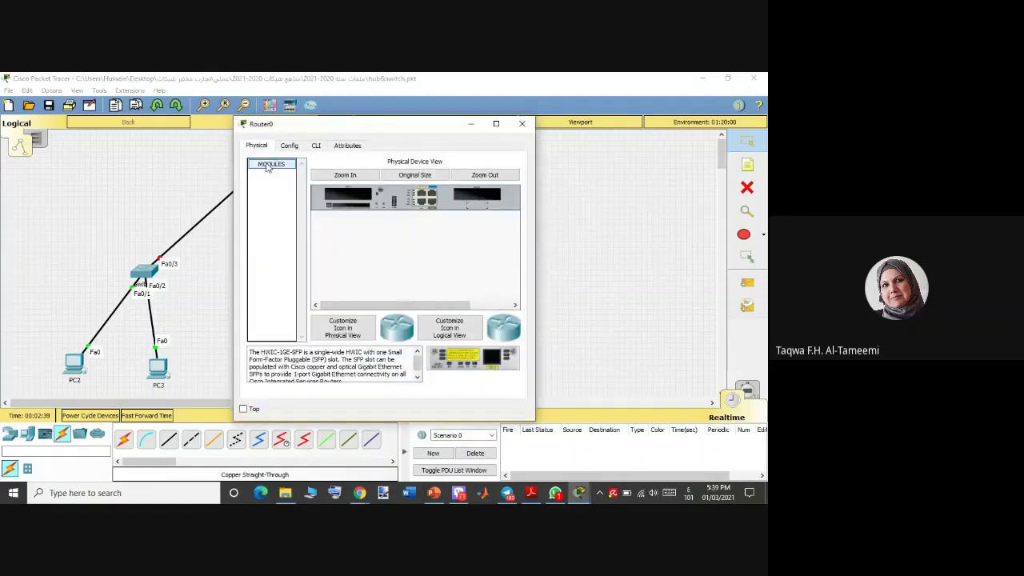
left_click(288, 145)
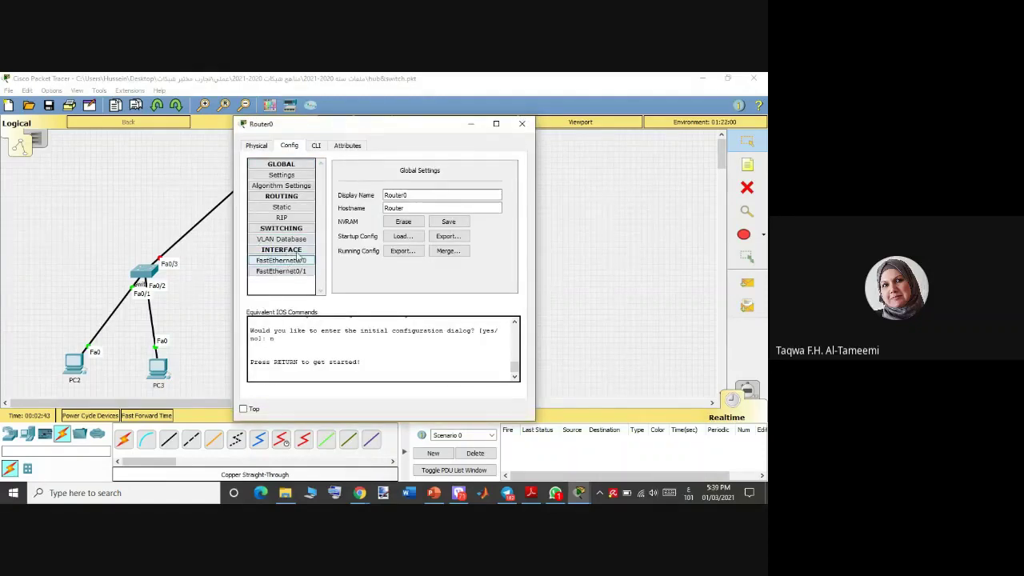
left_click_drag(374, 126, 542, 139)
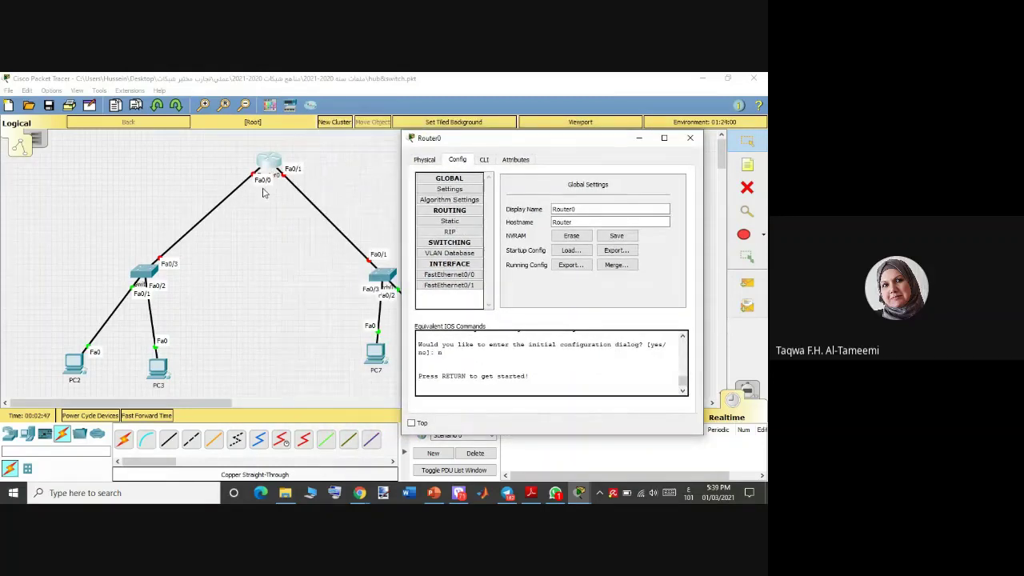
left_click(459, 276)
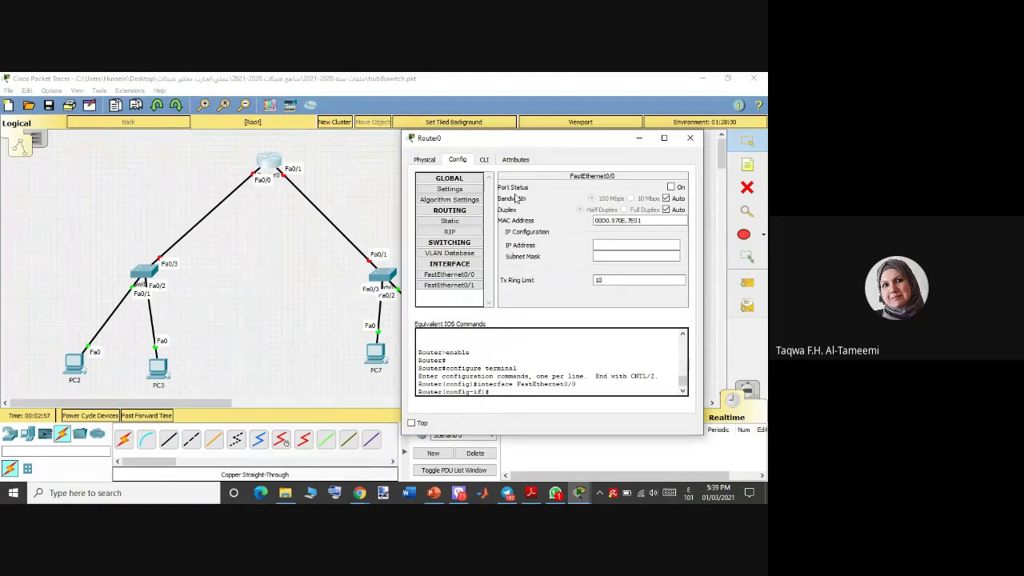
left_click(671, 187)
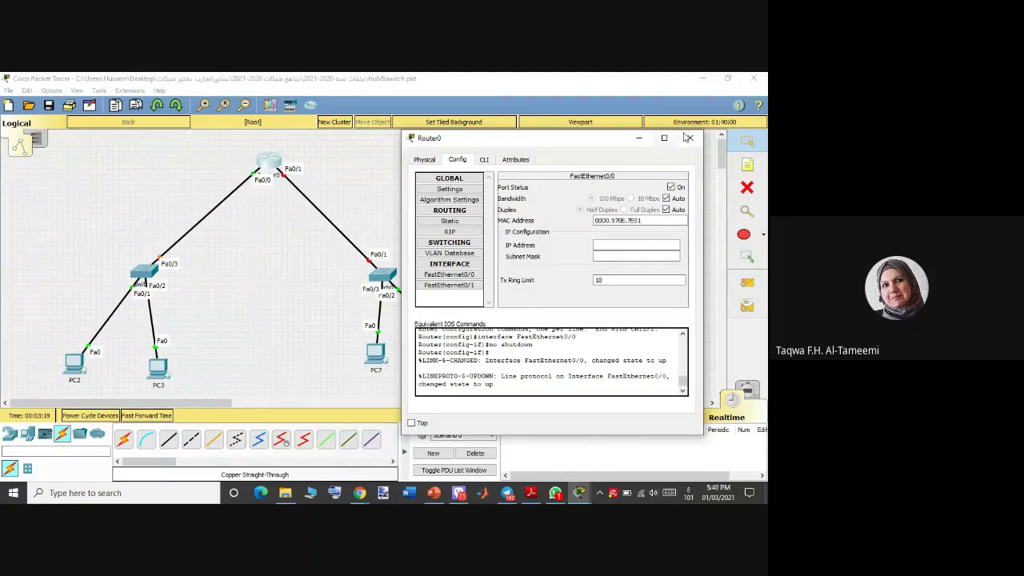
left_click(690, 138)
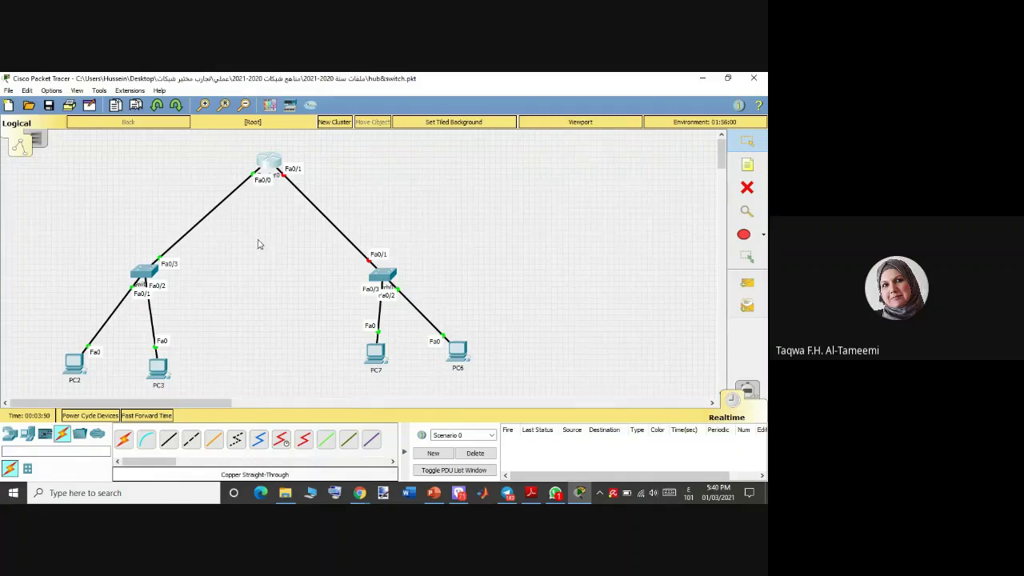
- Turn on the port status of Router0's FastEthernet0/1 interface
left_click(275, 169)
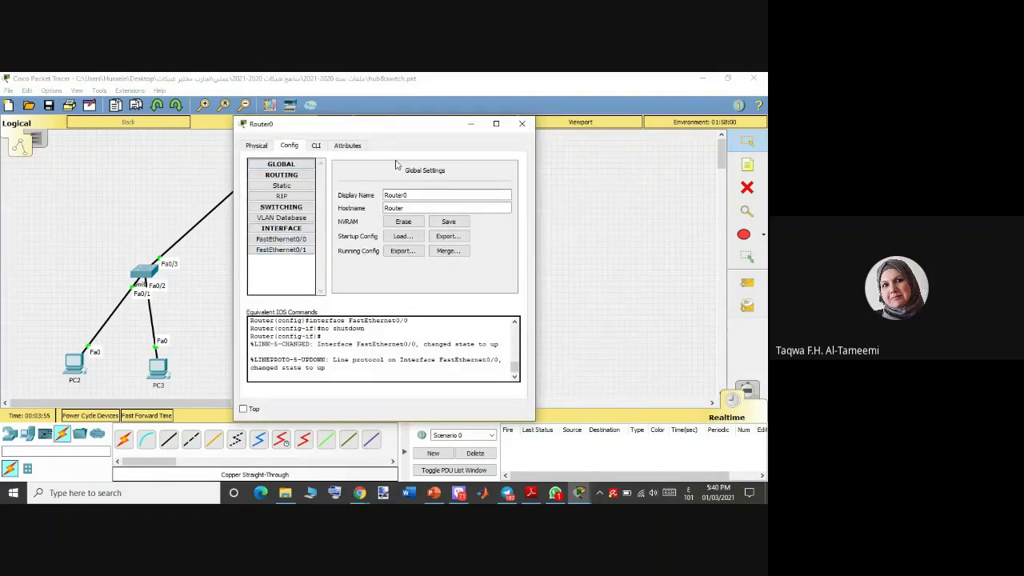
left_click_drag(398, 125, 559, 124)
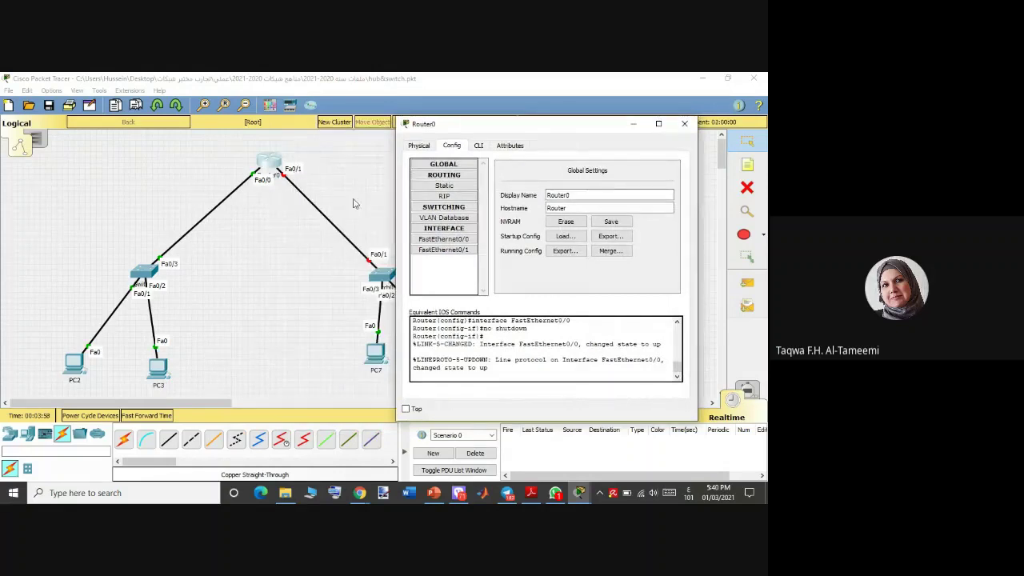
left_click(436, 249)
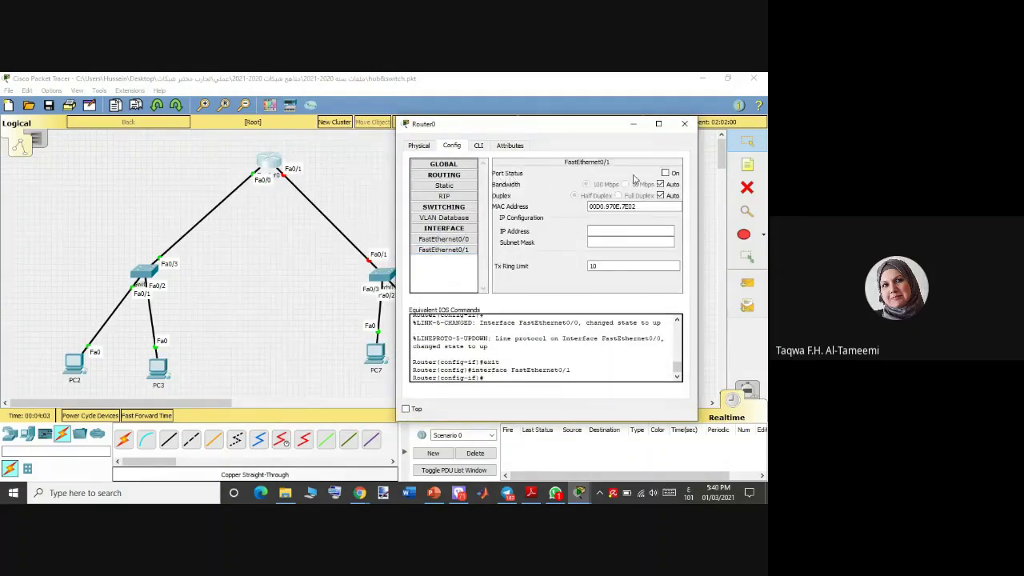
left_click(665, 174)
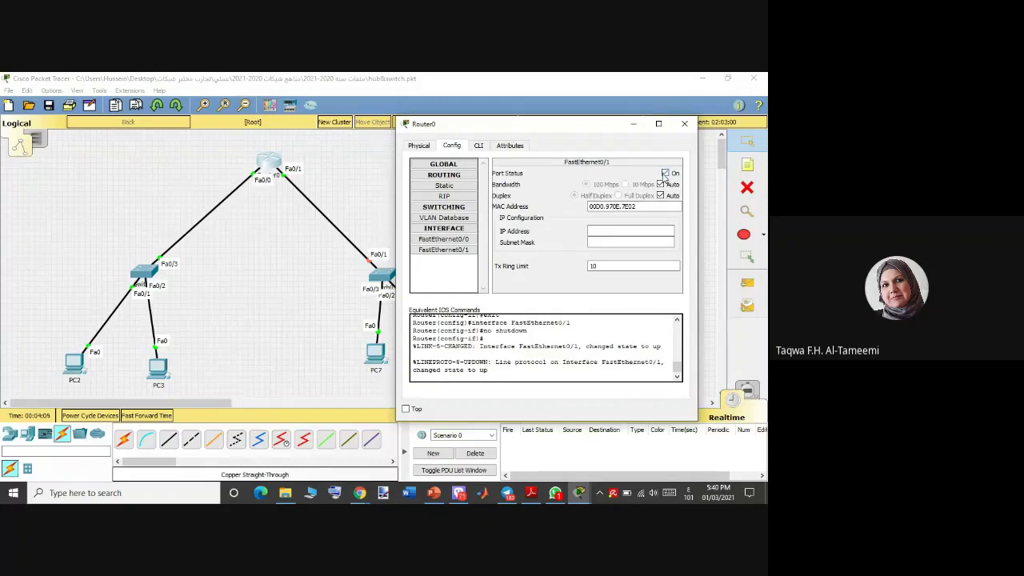
- Switch Router0's FastEthernet0/1 port off and back on twice, and close the router's configuration window
left_click(665, 173)
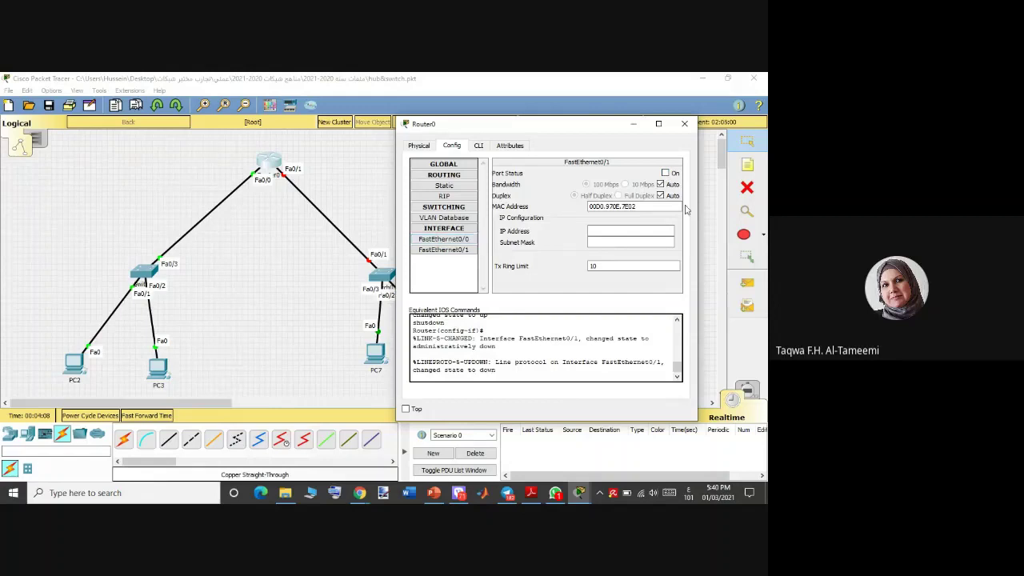
left_click(665, 174)
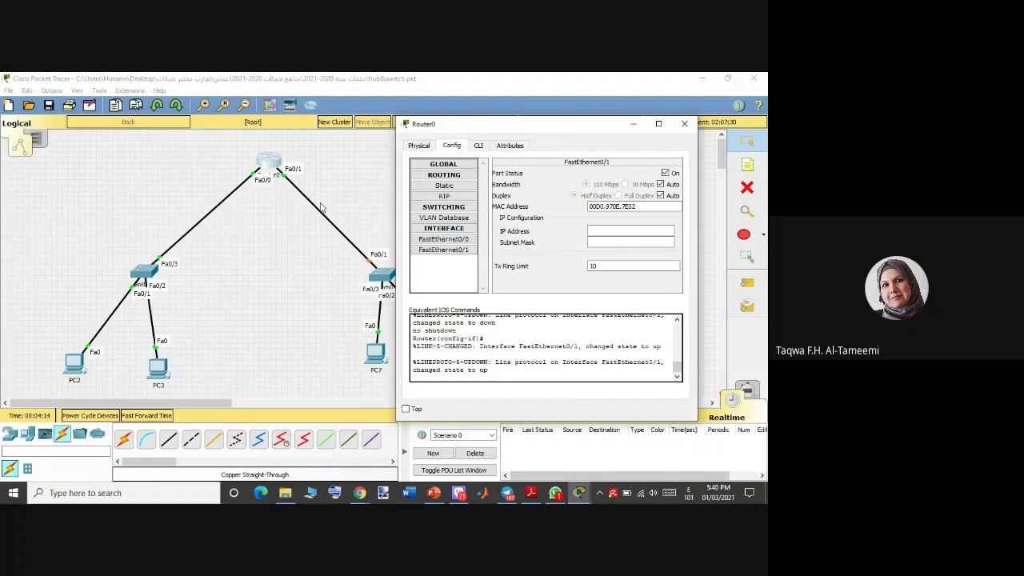
left_click(665, 174)
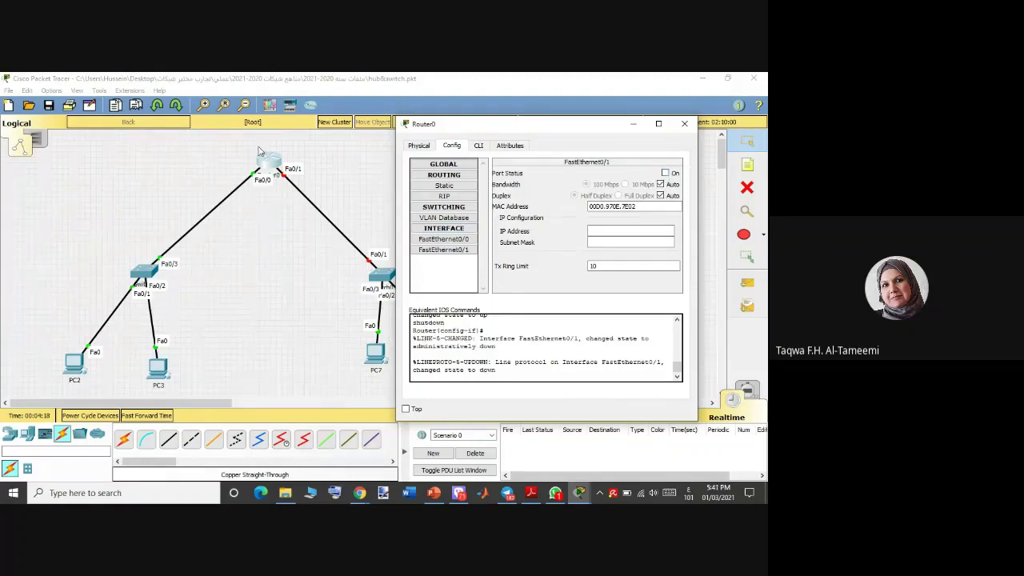
left_click(665, 174)
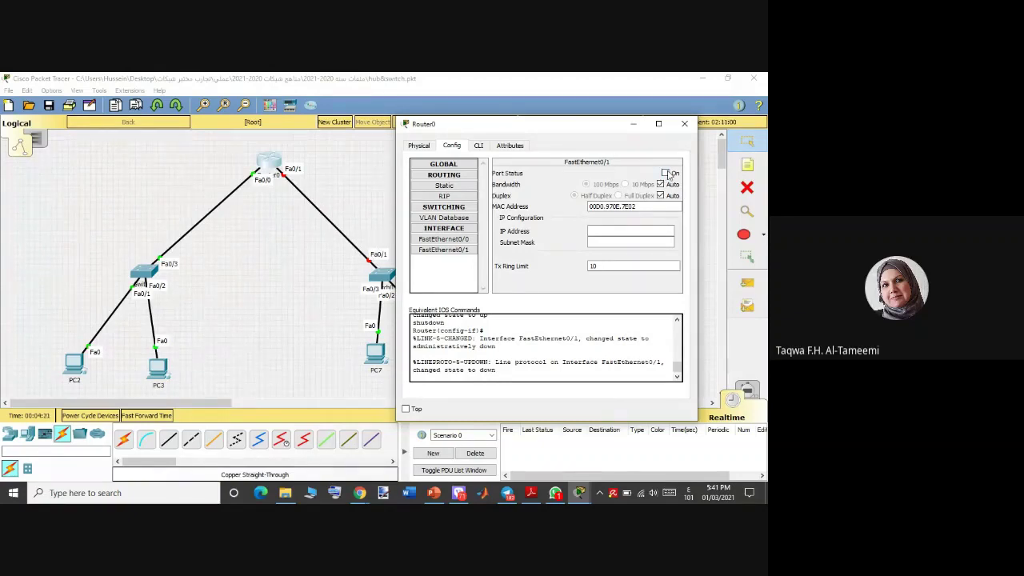
left_click(686, 124)
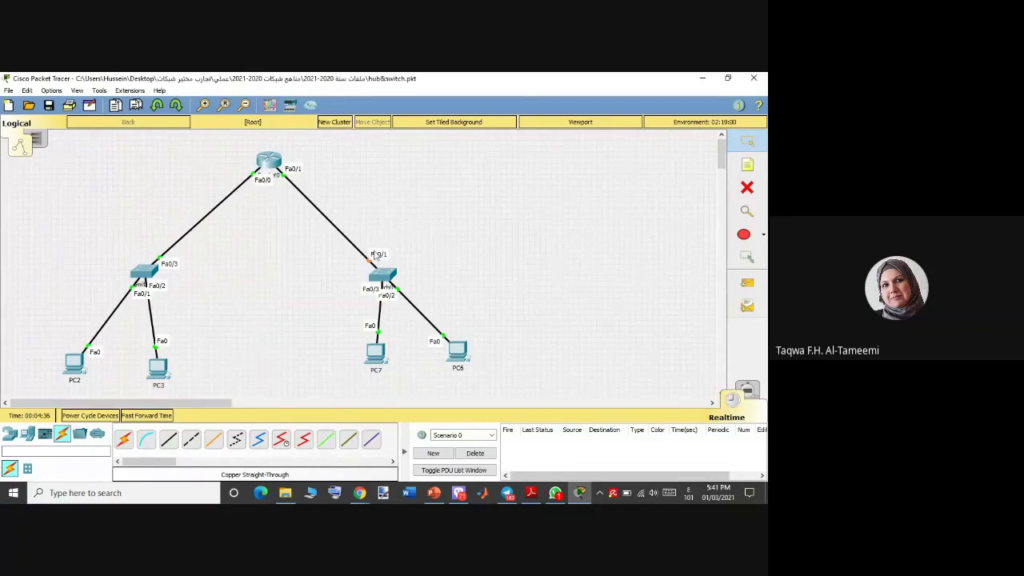
- Review the IP configuration of Router0's FastEthernet0/0 interface and return to the topology
mouse_move(269, 166)
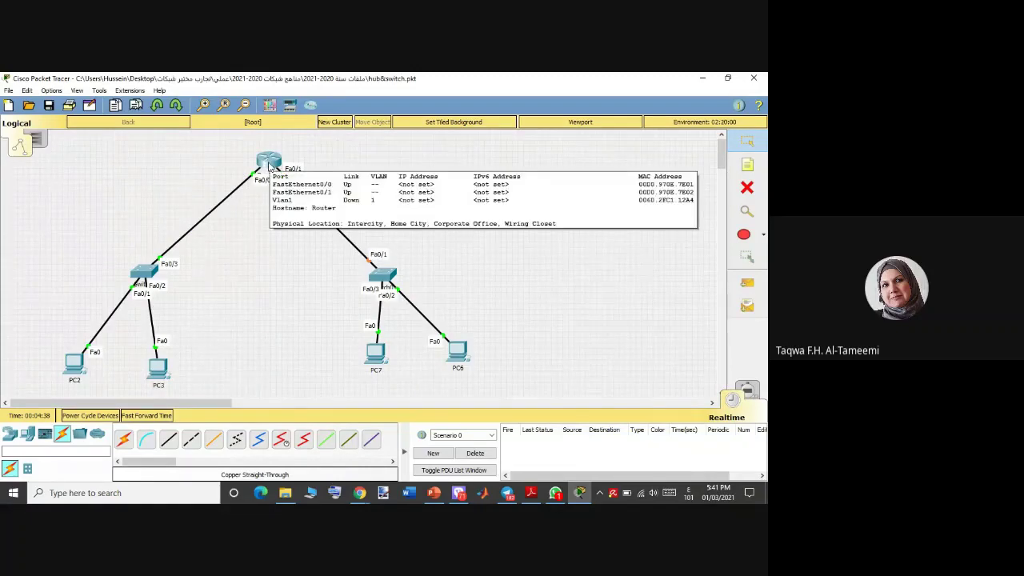
left_click(270, 166)
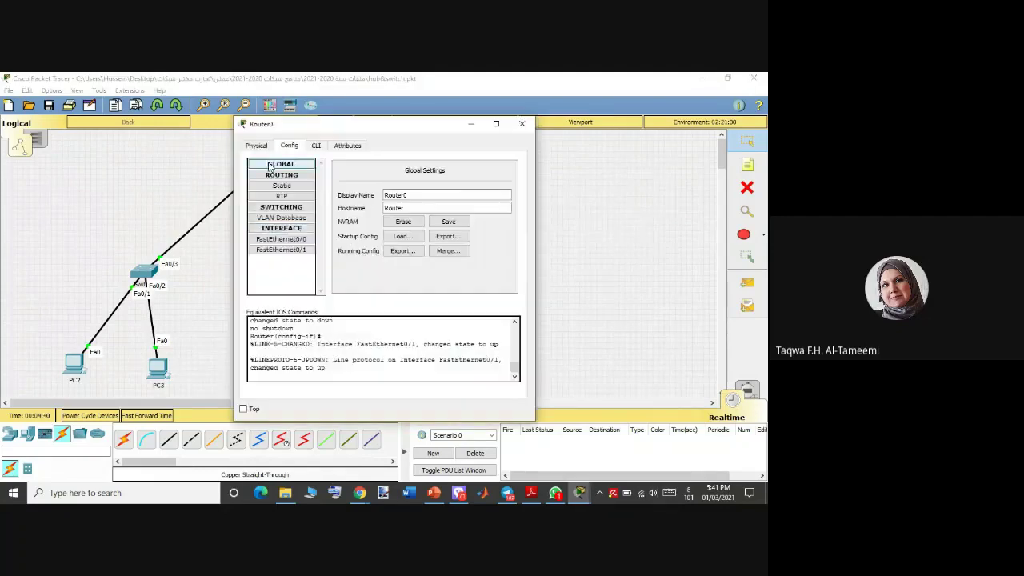
left_click(286, 240)
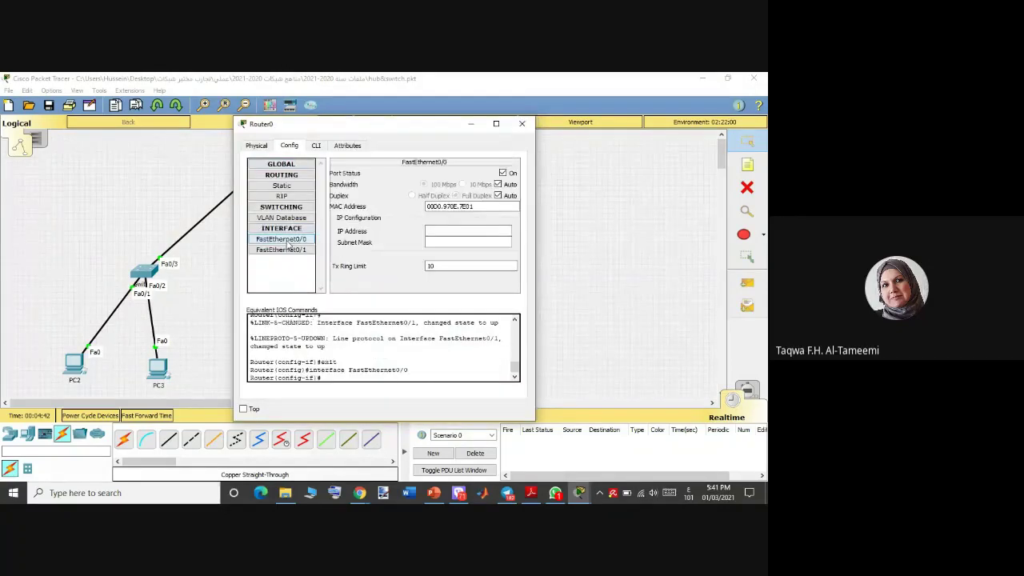
left_click(444, 232)
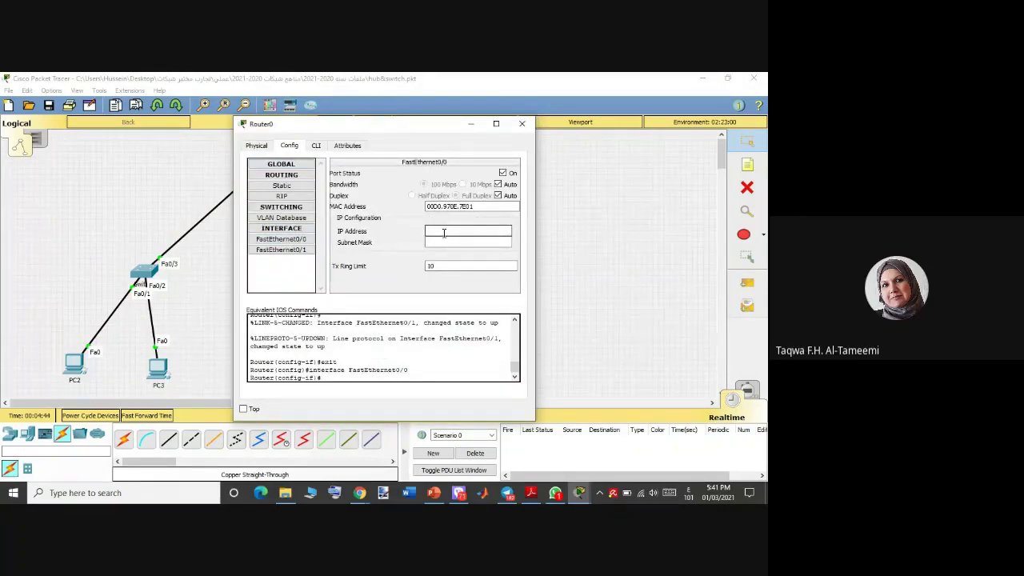
left_click_drag(389, 126, 516, 135)
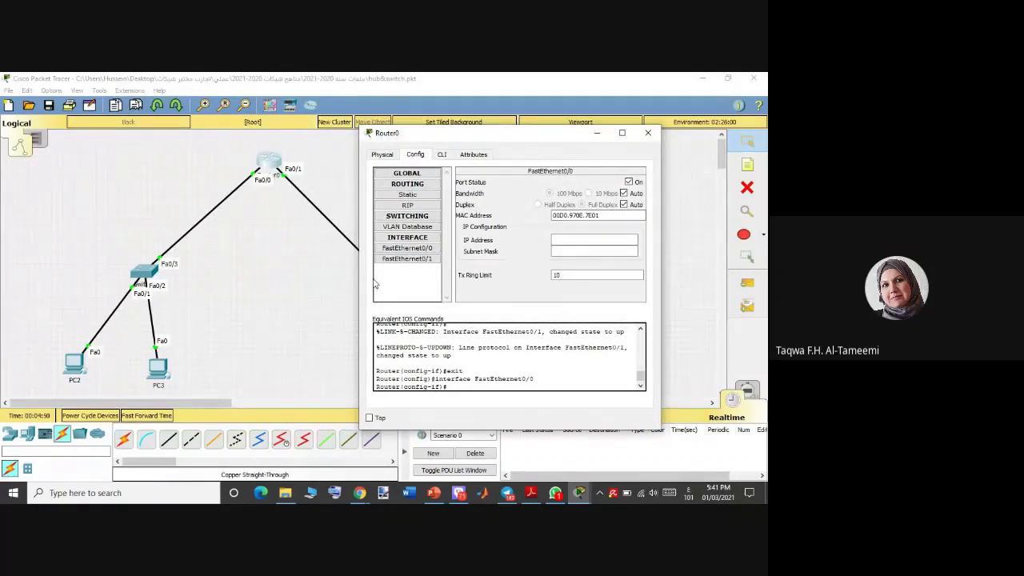
left_click(312, 236)
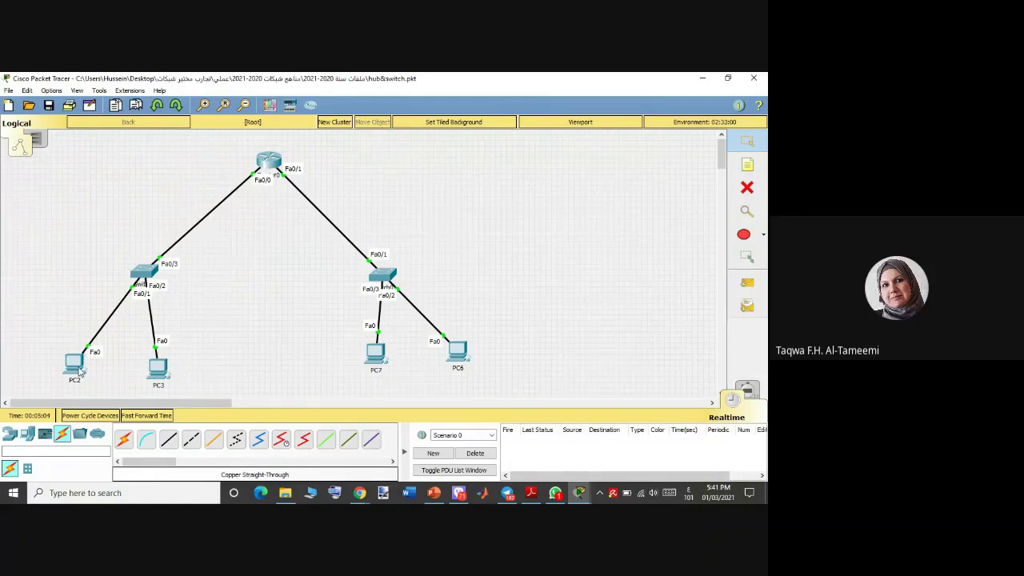
- Check the addressing of PC2, PC3, PC7 and PC6, and examine the IP address on PC2's FastEthernet0 interface
mouse_move(77, 370)
mouse_move(158, 375)
mouse_move(381, 360)
mouse_move(465, 359)
left_click(77, 362)
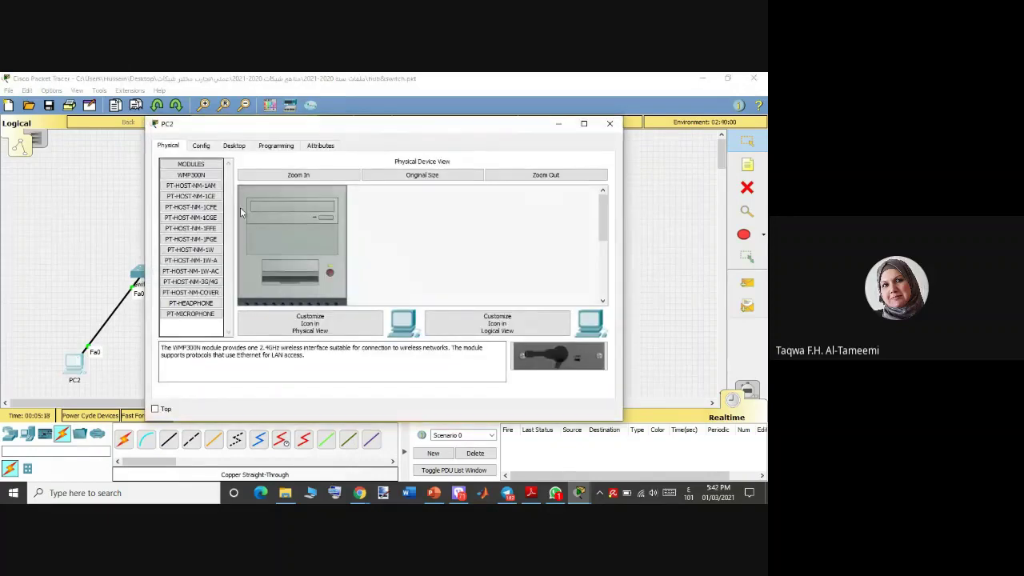
left_click(202, 147)
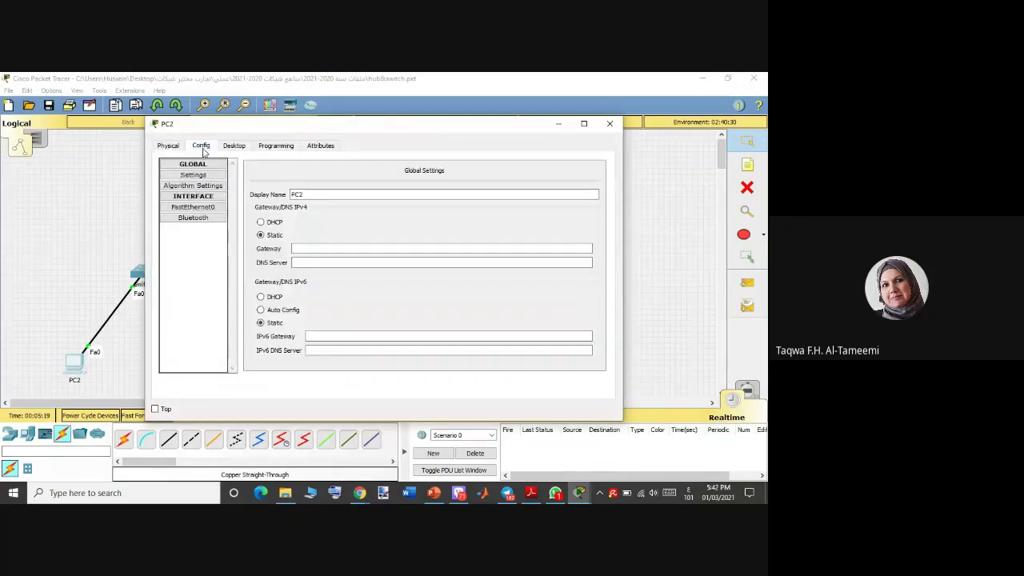
left_click(194, 207)
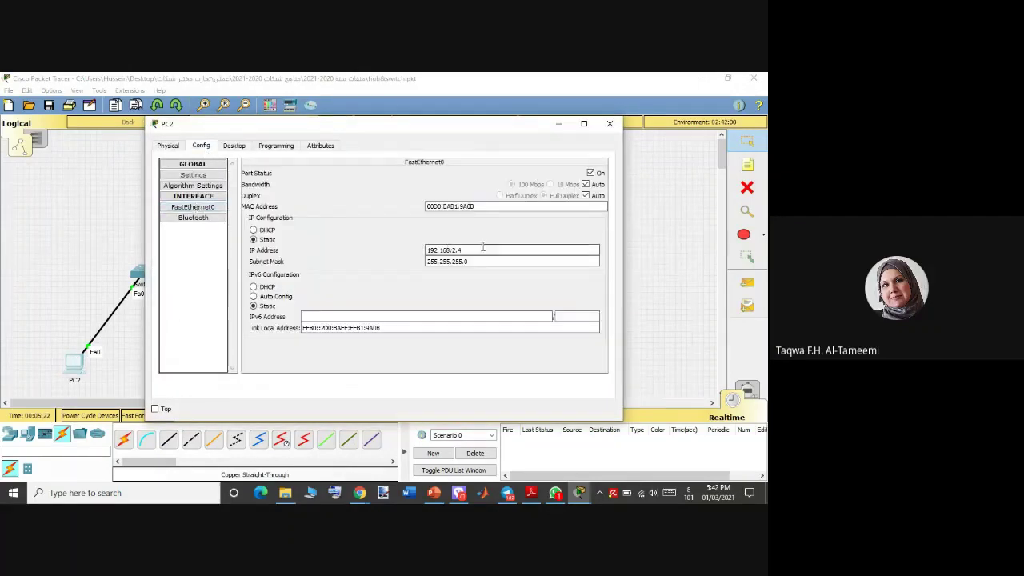
left_click(459, 251)
type("4")
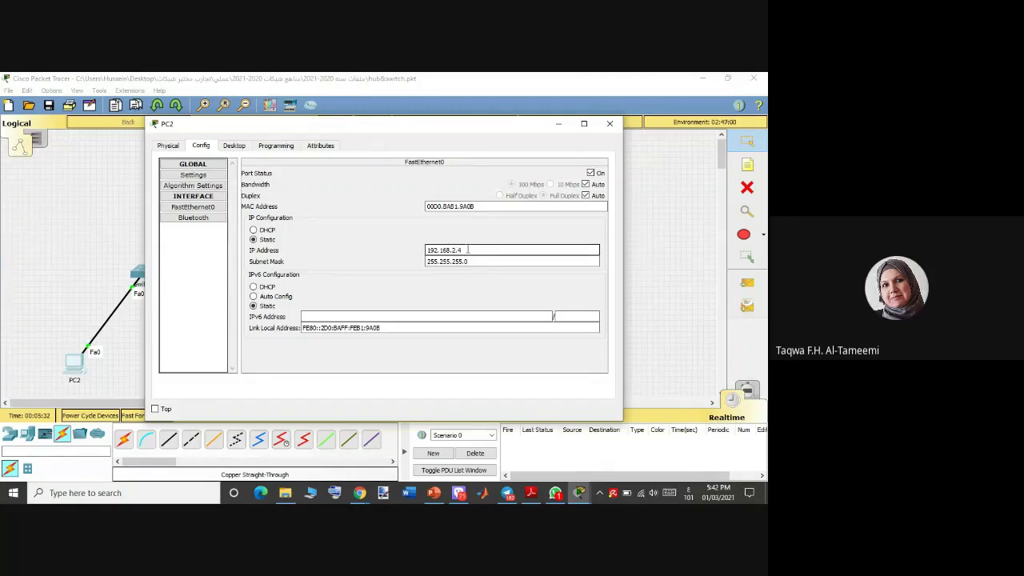
left_click_drag(464, 250, 425, 251)
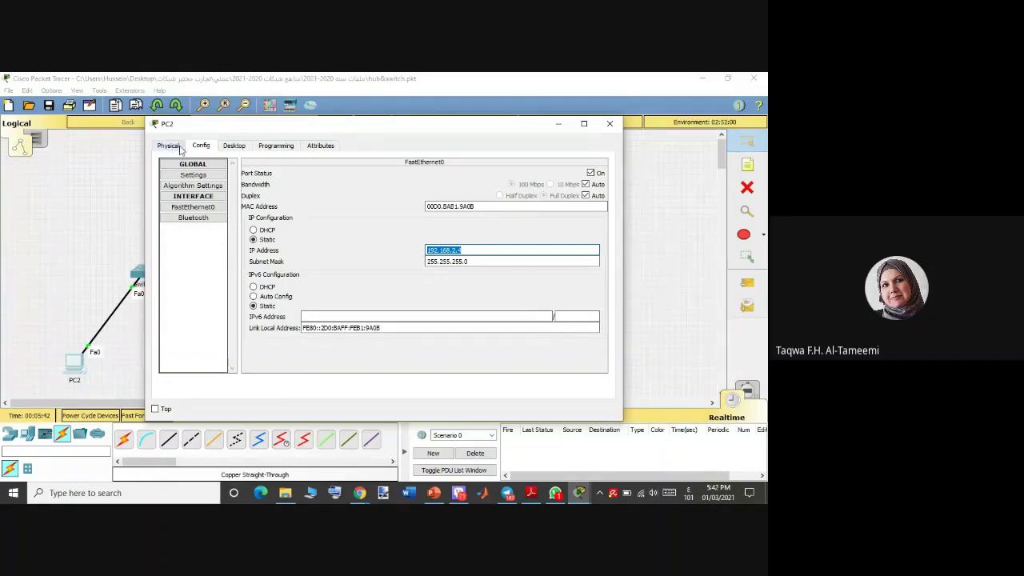
- Set PC2's static IPv4 gateway to 192.168.2.1 in its global settings and close its configuration window
left_click(204, 164)
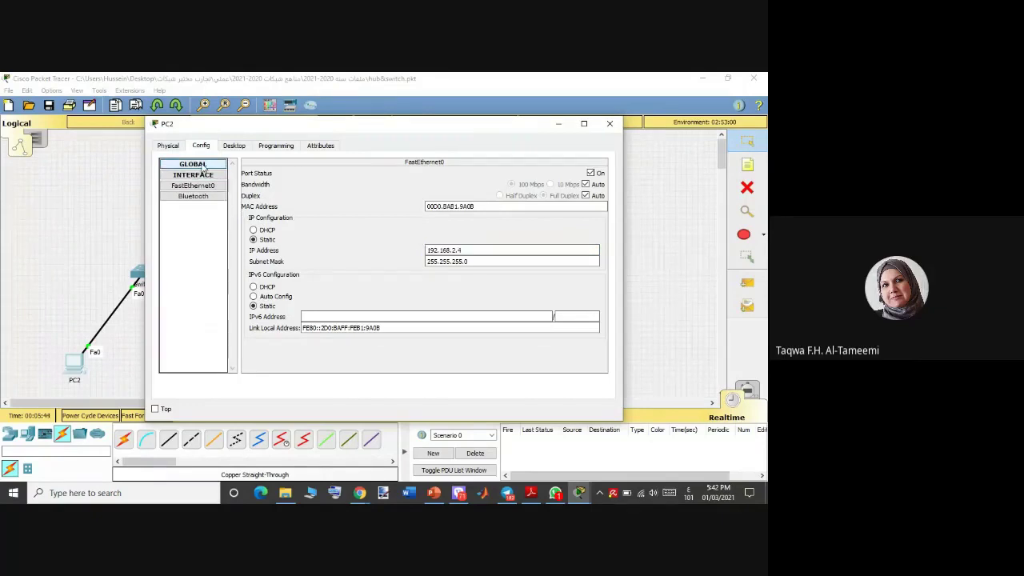
left_click(175, 147)
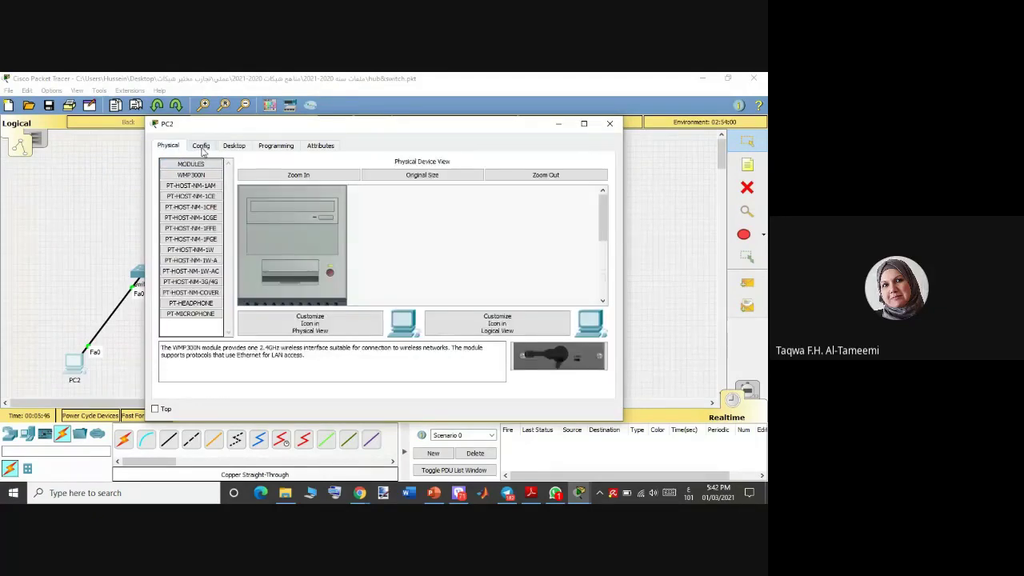
left_click(200, 145)
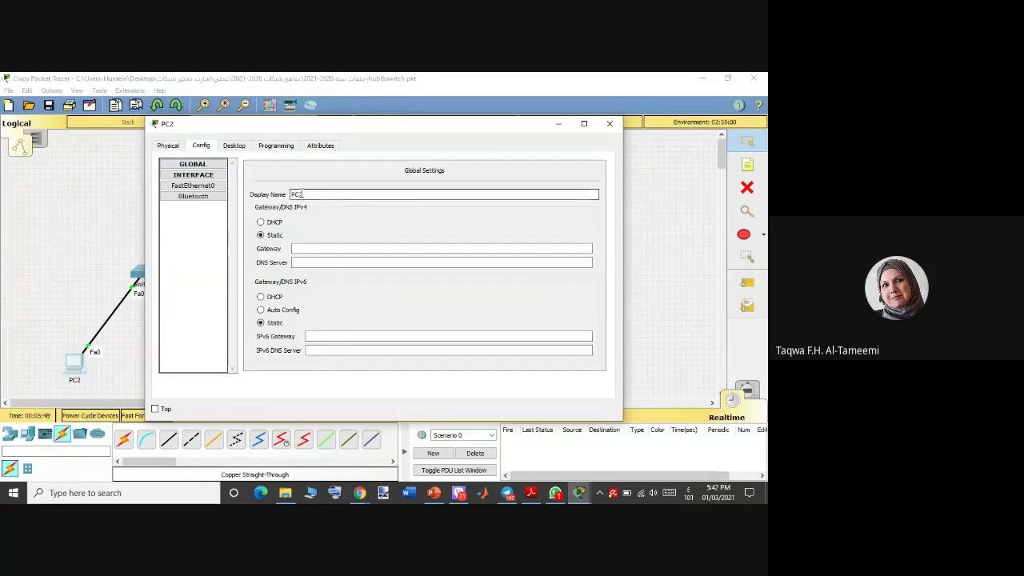
left_click(315, 251)
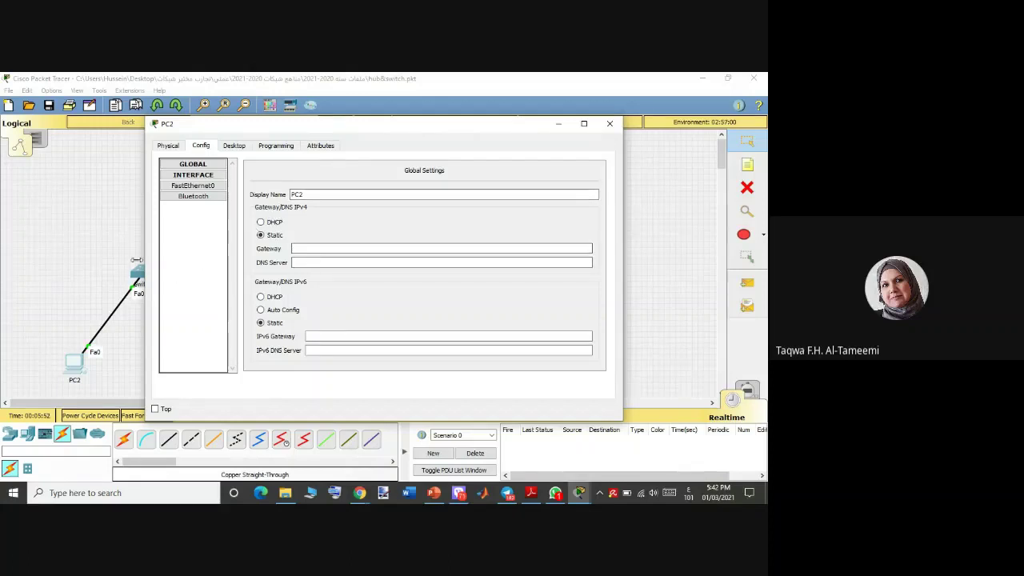
left_click(331, 249)
type("192.168.2.4")
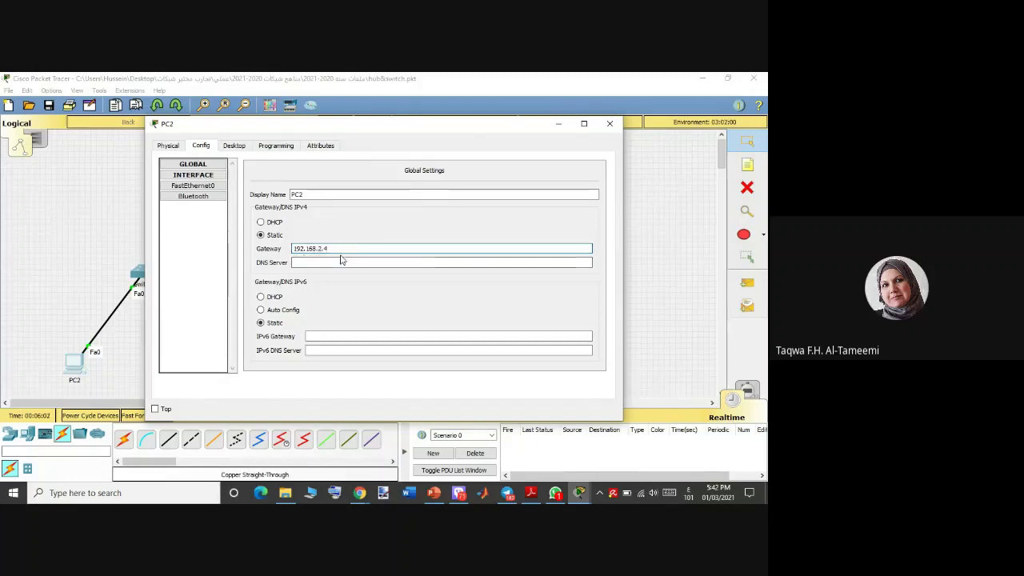
type("1")
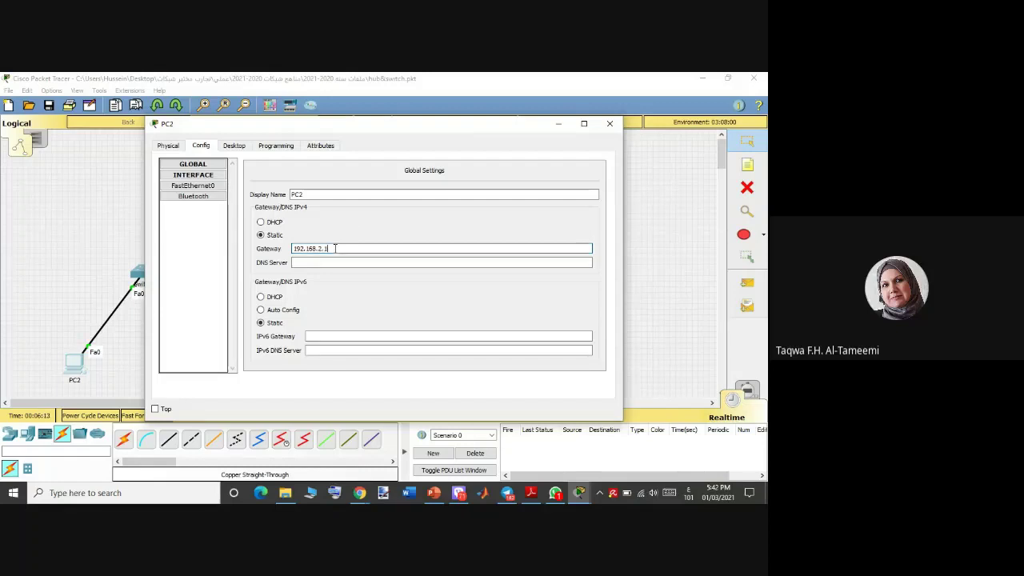
left_click_drag(335, 249, 289, 248)
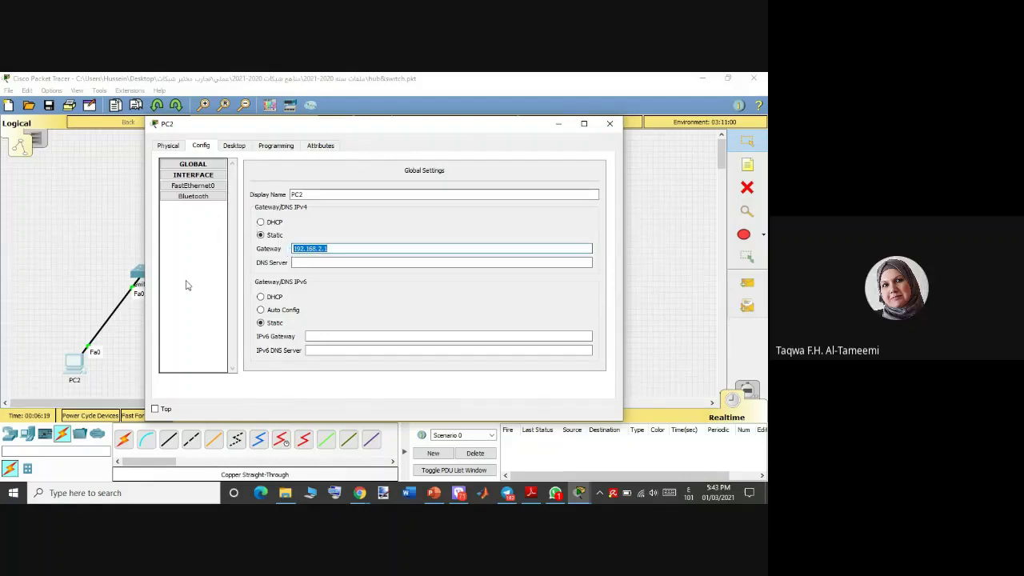
left_click(610, 123)
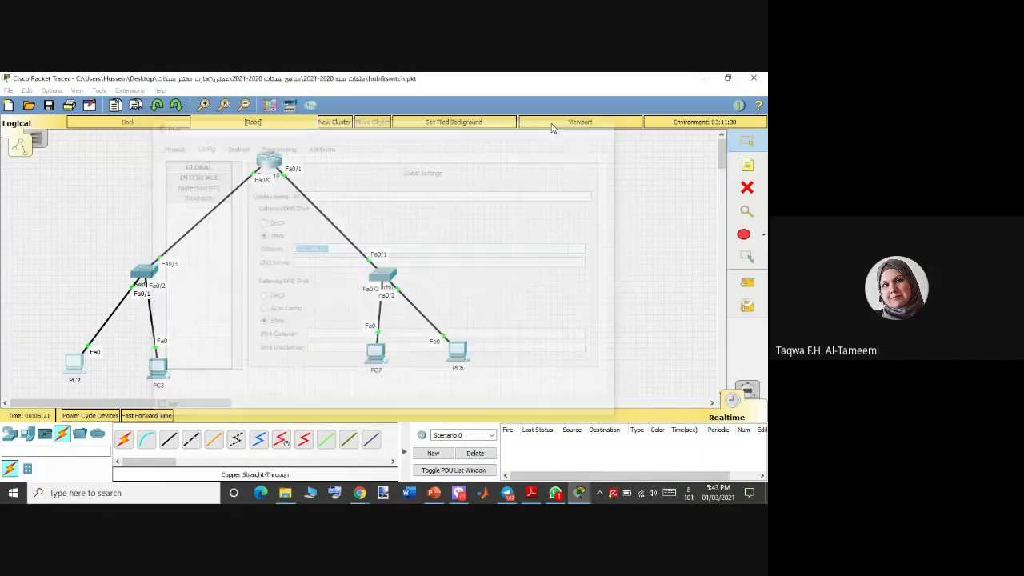
- Check PC3's FastEthernet0 addressing and set its static IPv4 gateway to 192.168.2.1
left_click(158, 368)
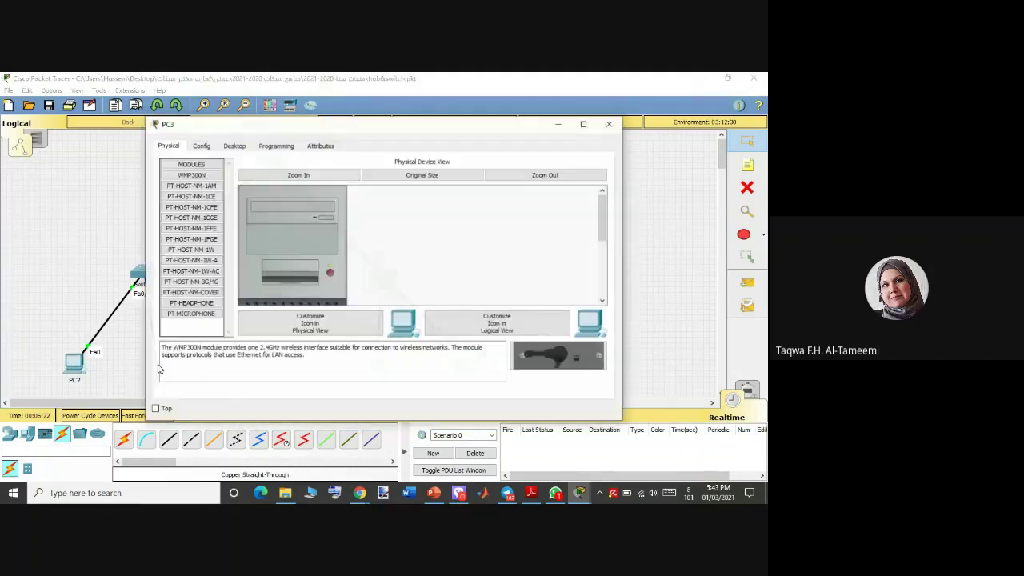
left_click(201, 146)
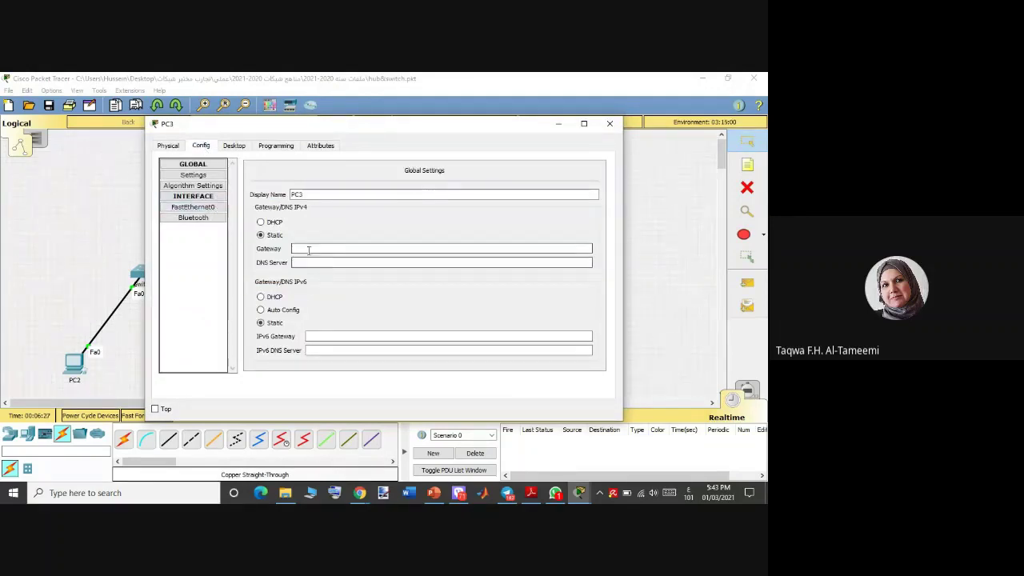
left_click(193, 207)
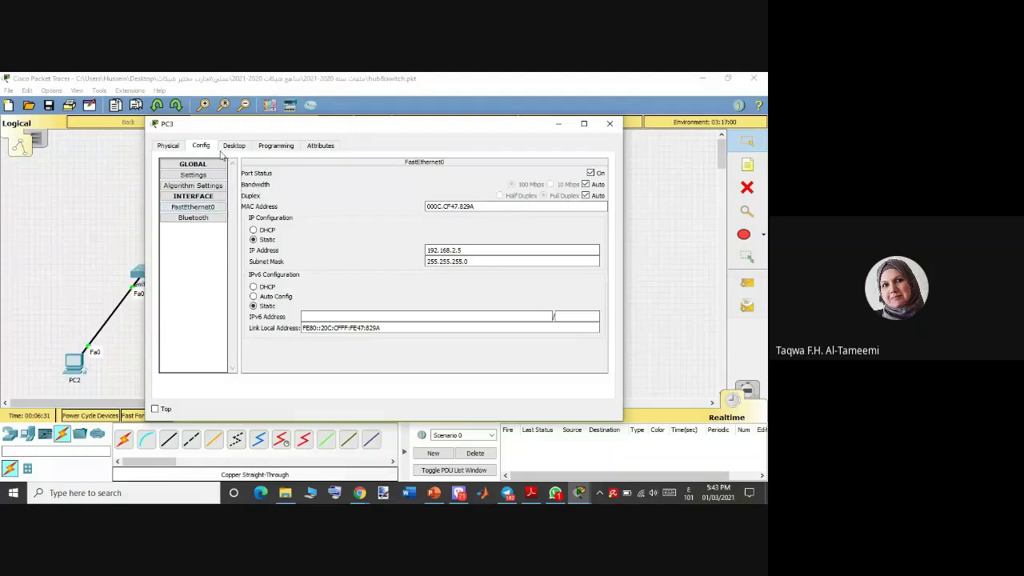
left_click(166, 145)
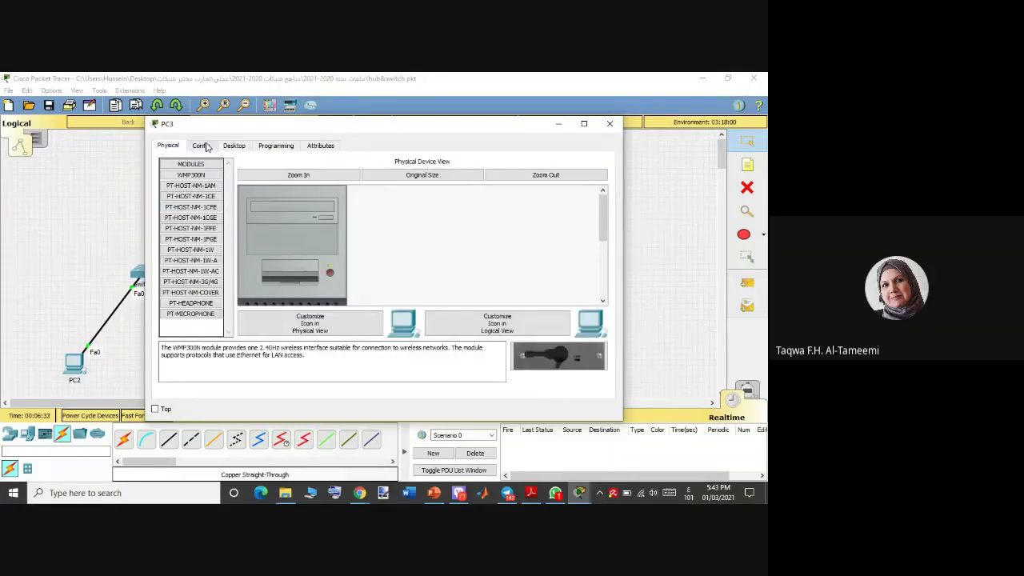
left_click(201, 145)
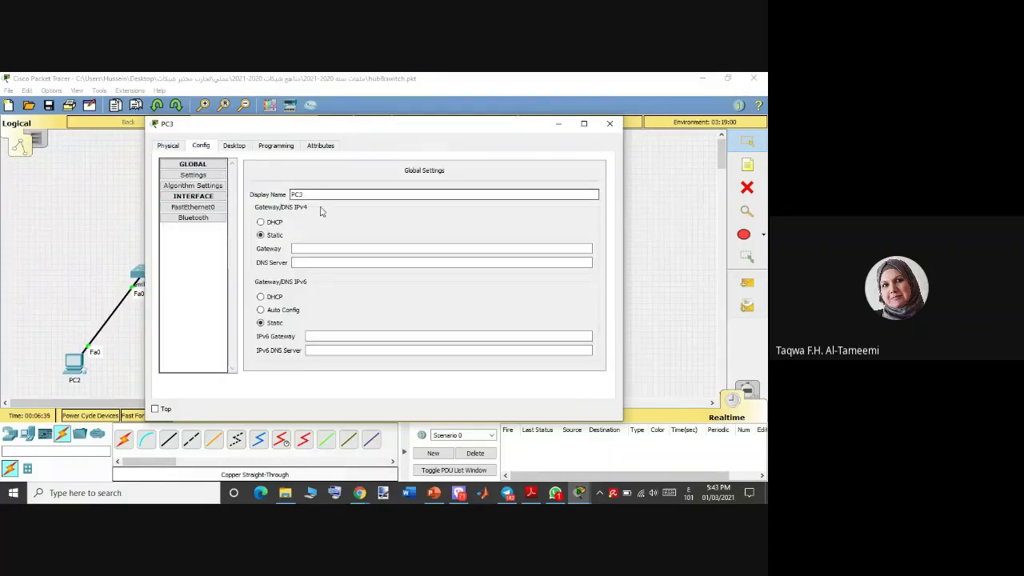
left_click(319, 249)
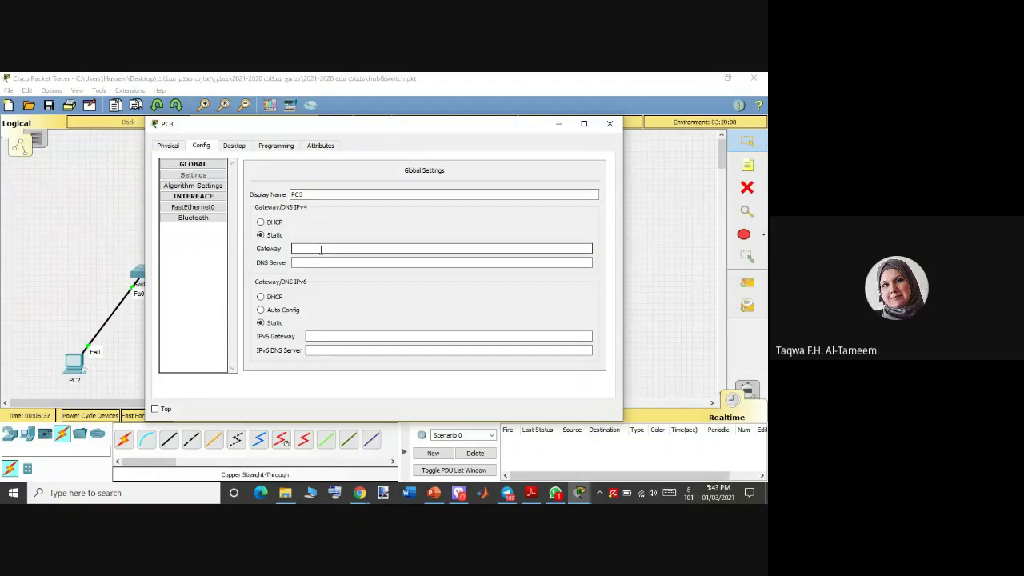
type("192.168.1.12")
left_click(354, 262)
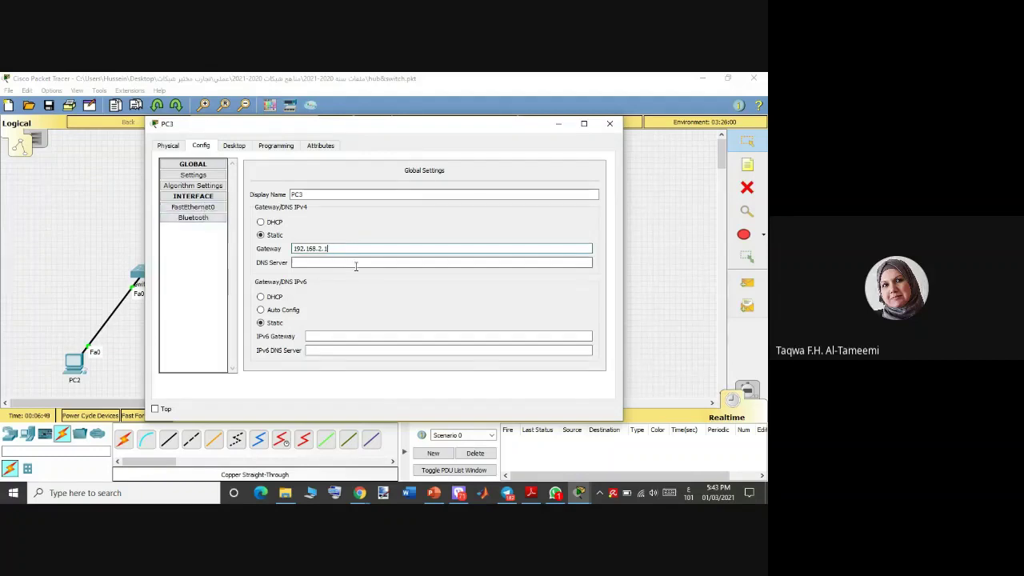
double_click(321, 248)
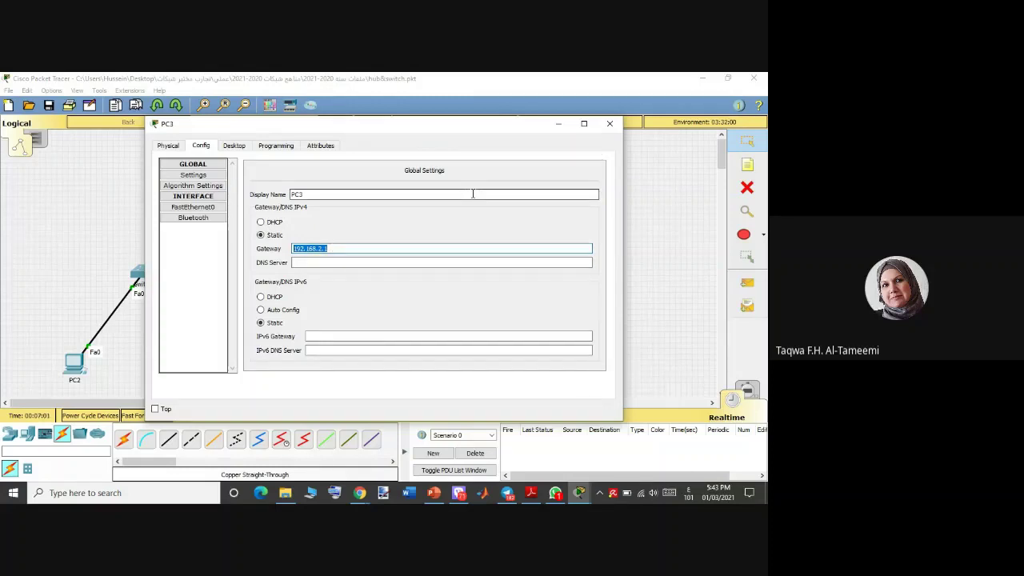
- Compare PC3's desktop IP configuration with its global gateway setting, close its window, and check PC2's gateway in the topology
left_click(235, 146)
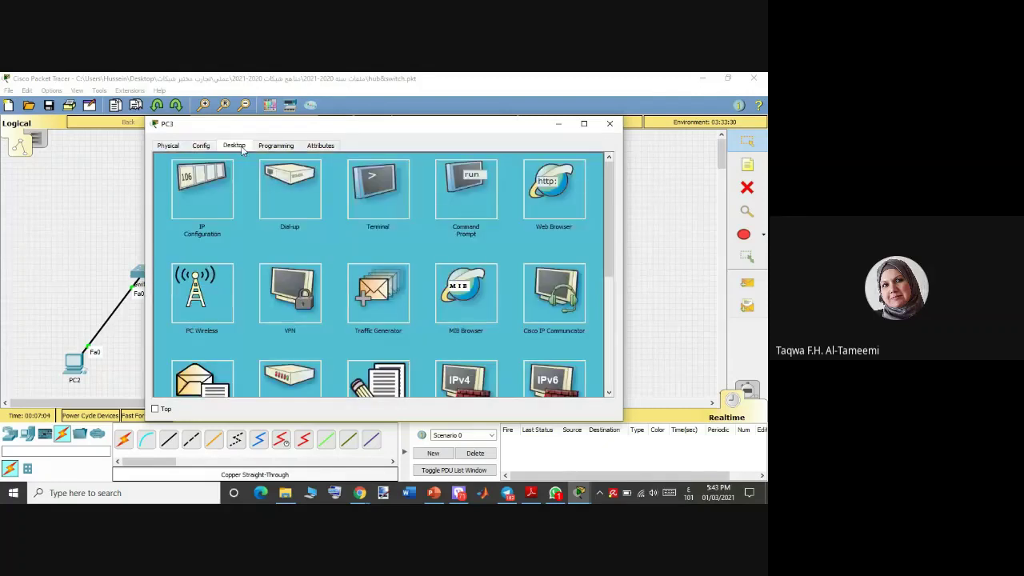
left_click(214, 193)
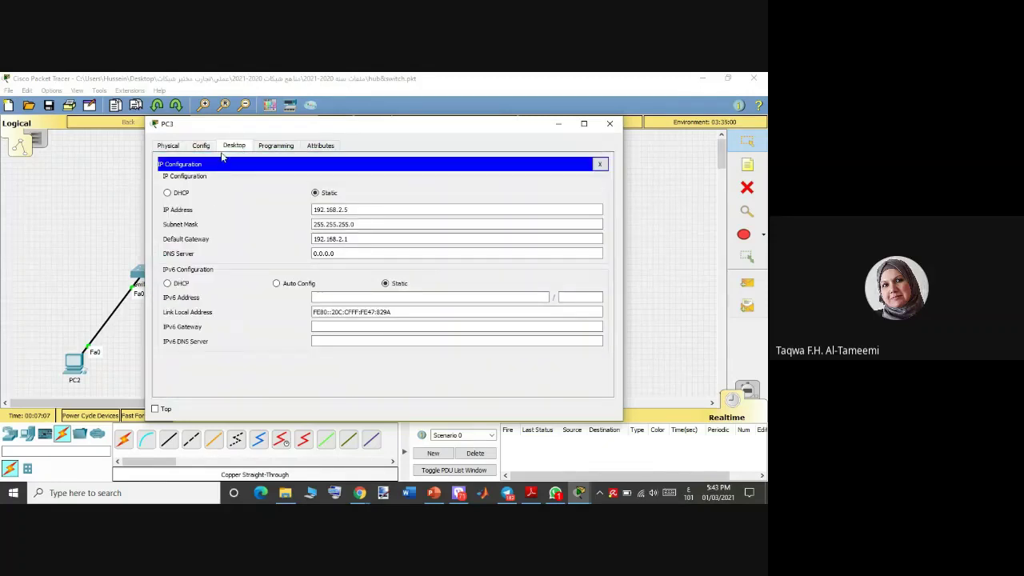
left_click(166, 145)
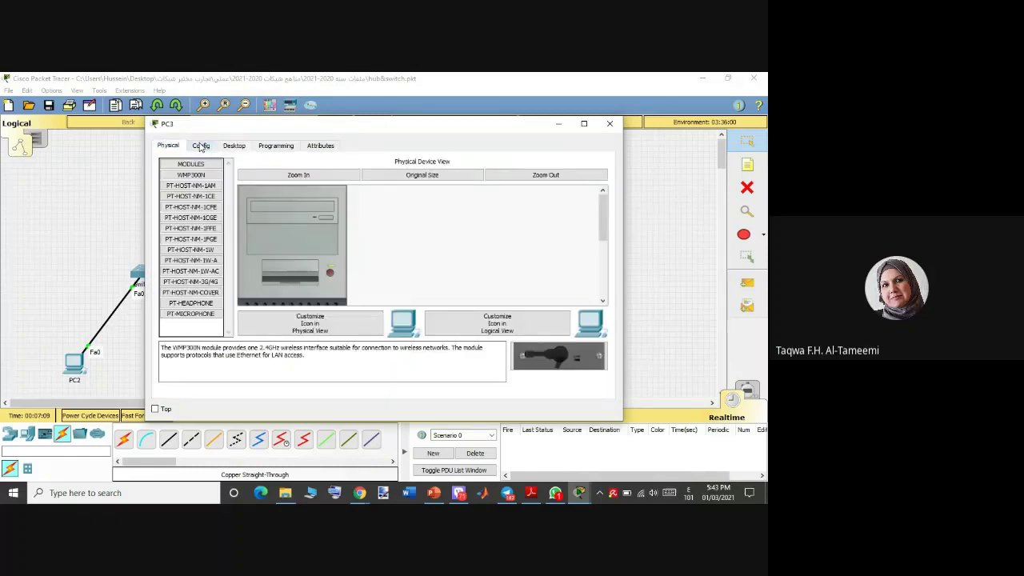
left_click(201, 146)
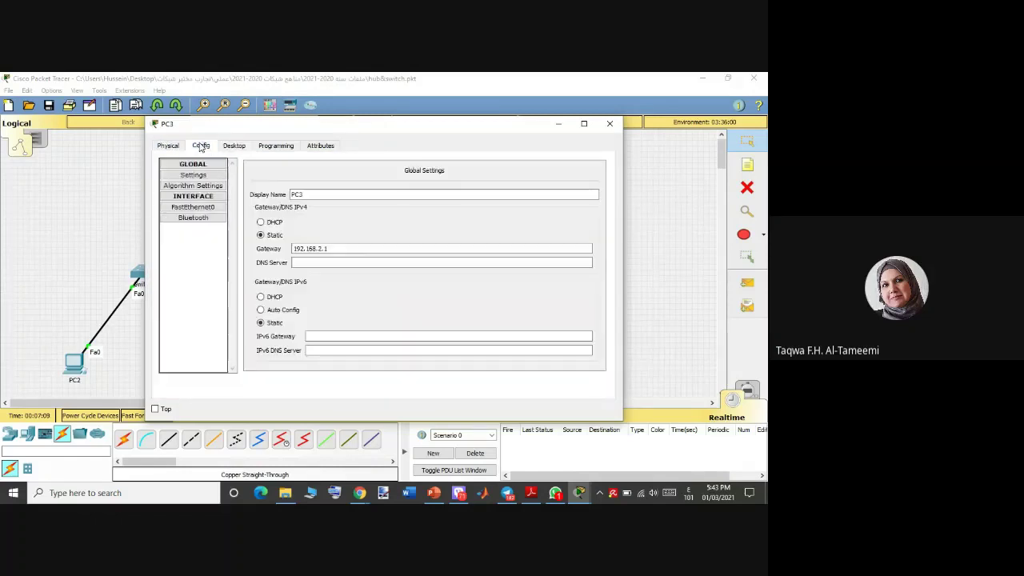
left_click(341, 251)
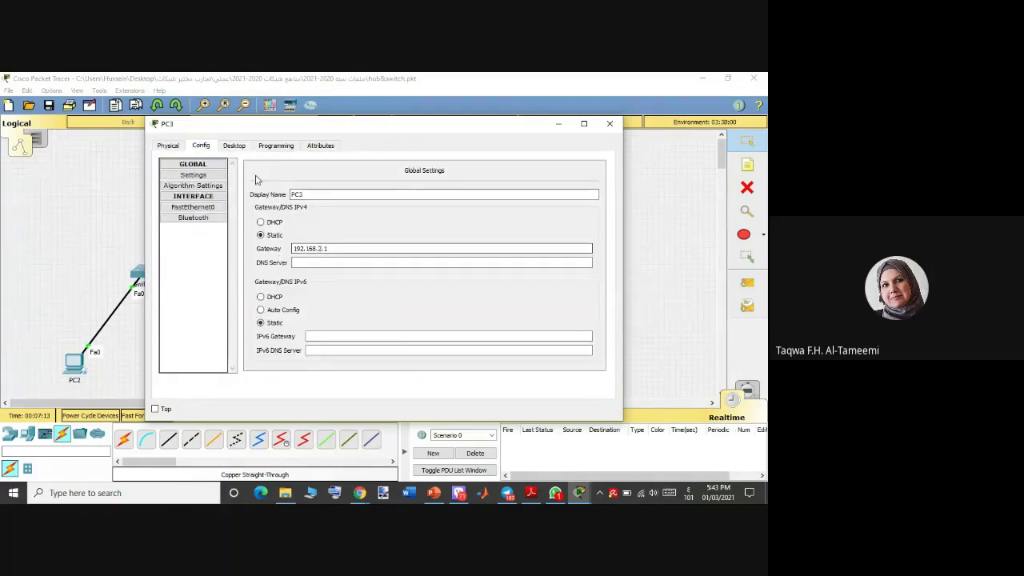
left_click(235, 147)
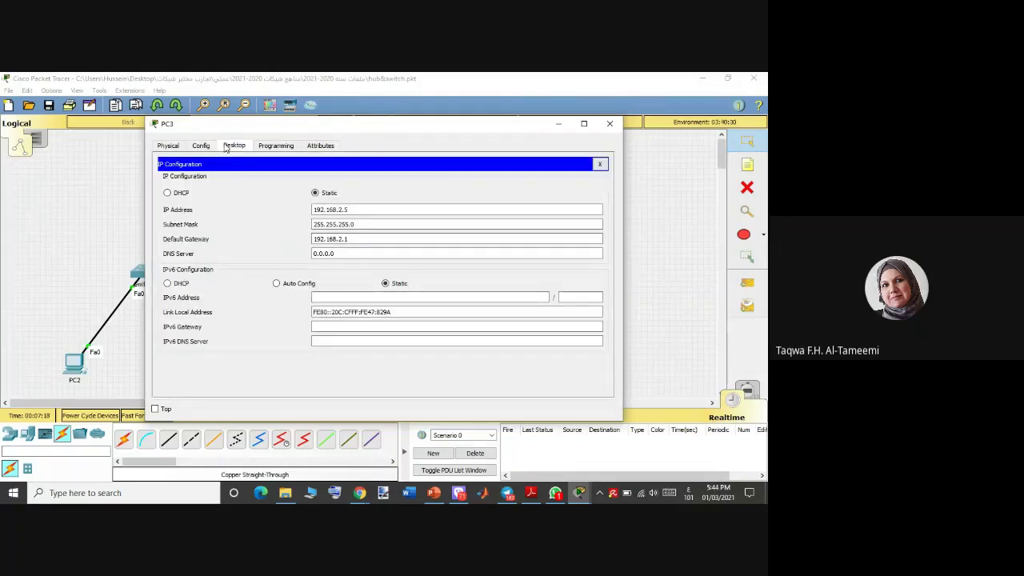
left_click(609, 124)
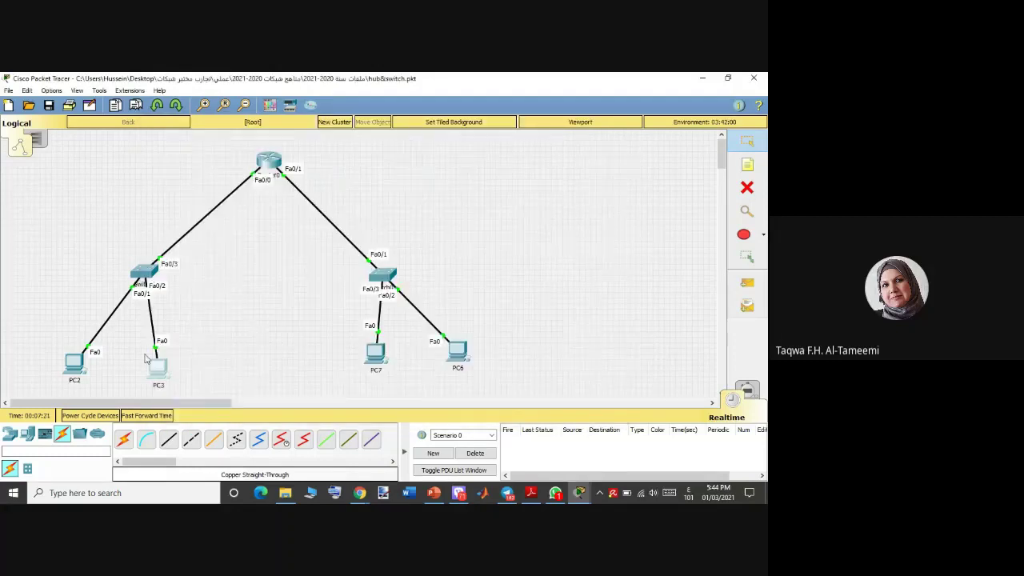
mouse_move(80, 366)
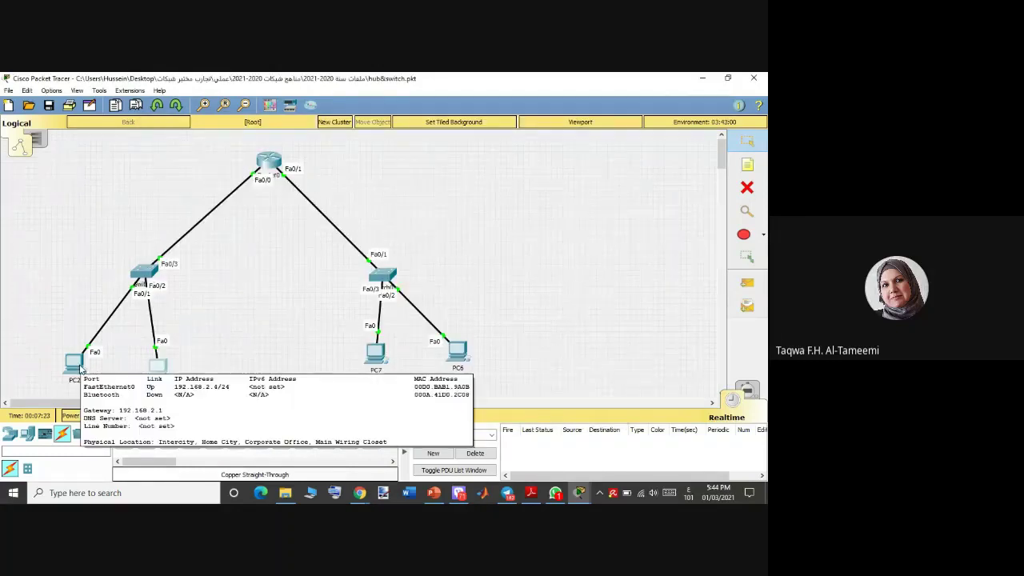
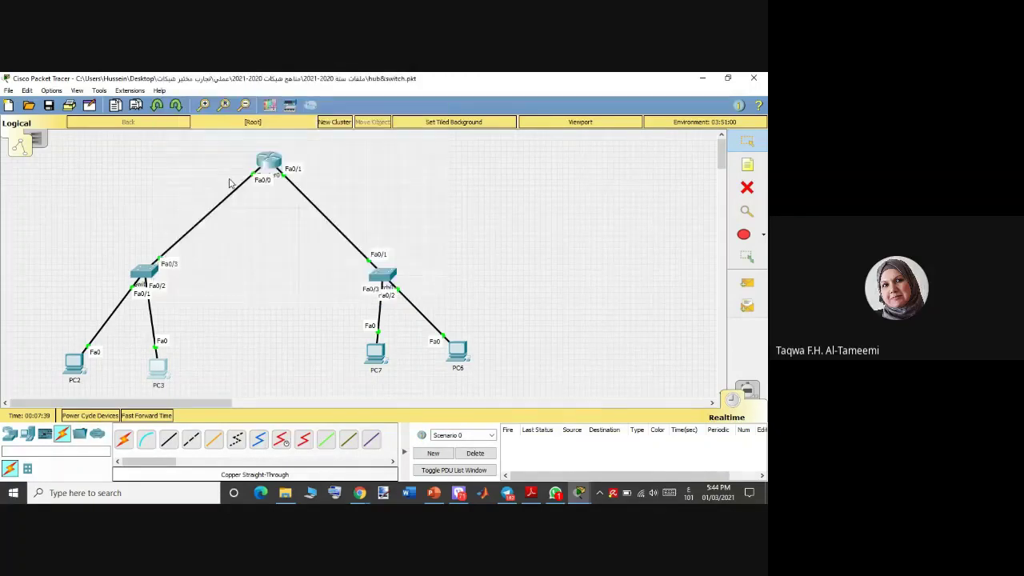
- Assign IP address 192.168.2.1 with subnet mask 255.255.255.0 to Router0's FastEthernet0/0 interface and close the router window
mouse_move(261, 169)
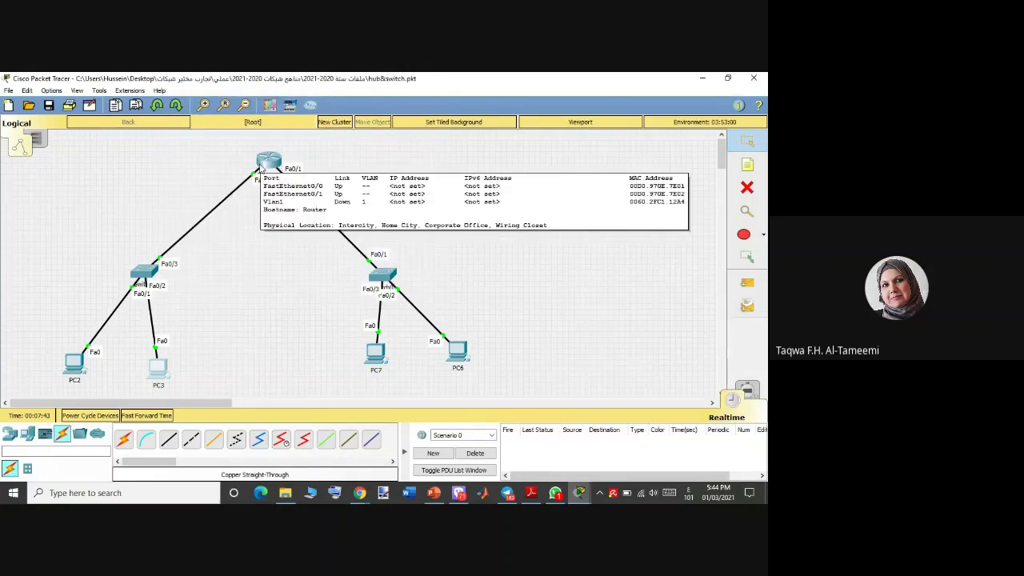
left_click(261, 168)
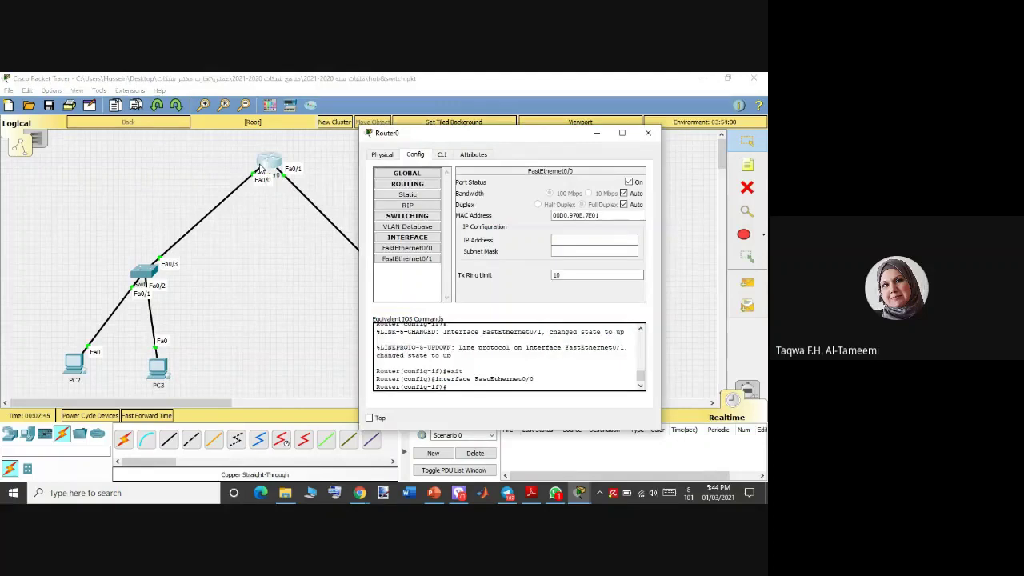
left_click(410, 249)
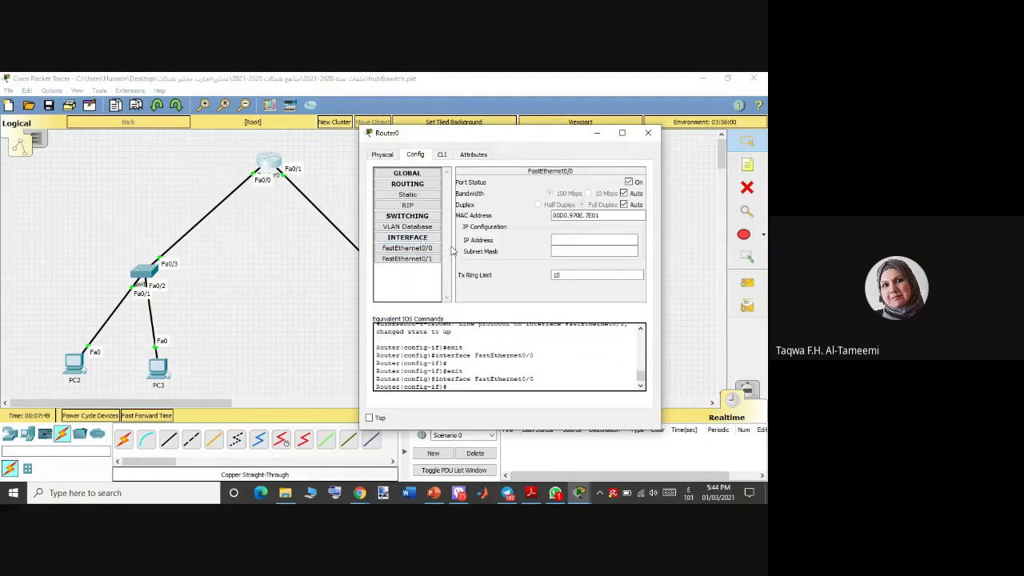
left_click(558, 240)
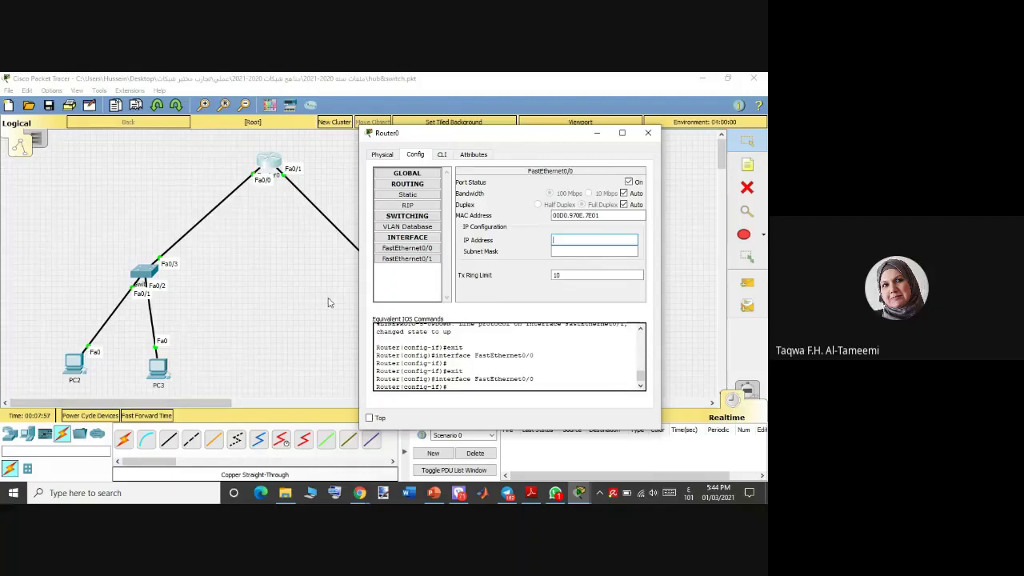
type("192.168.2.1")
left_click(574, 251)
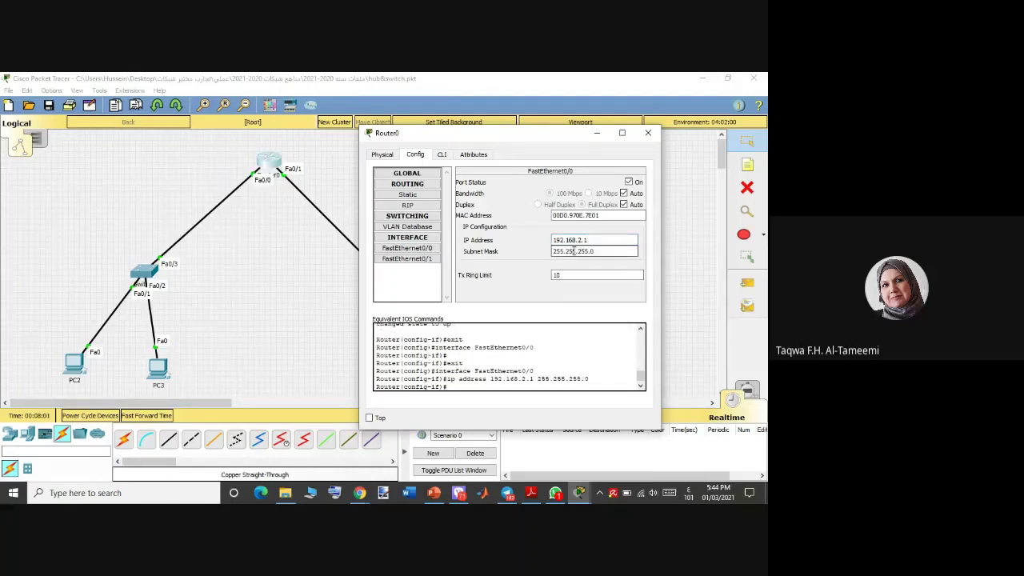
left_click(648, 133)
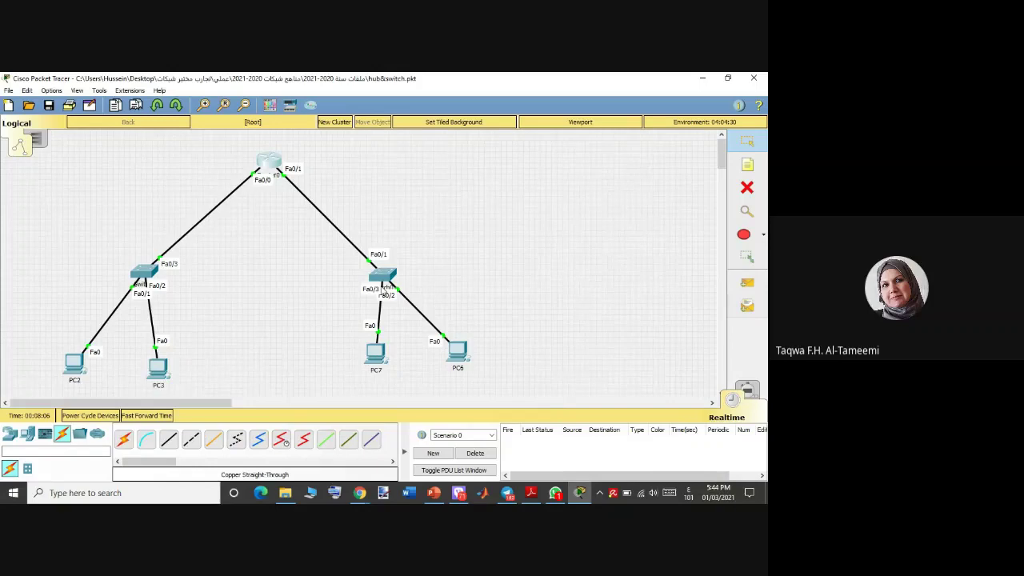
- Check PC7's FastEthernet0 addressing, set its static IPv4 gateway to 192.168.1.1 in the global settings, and close its window
left_click(378, 354)
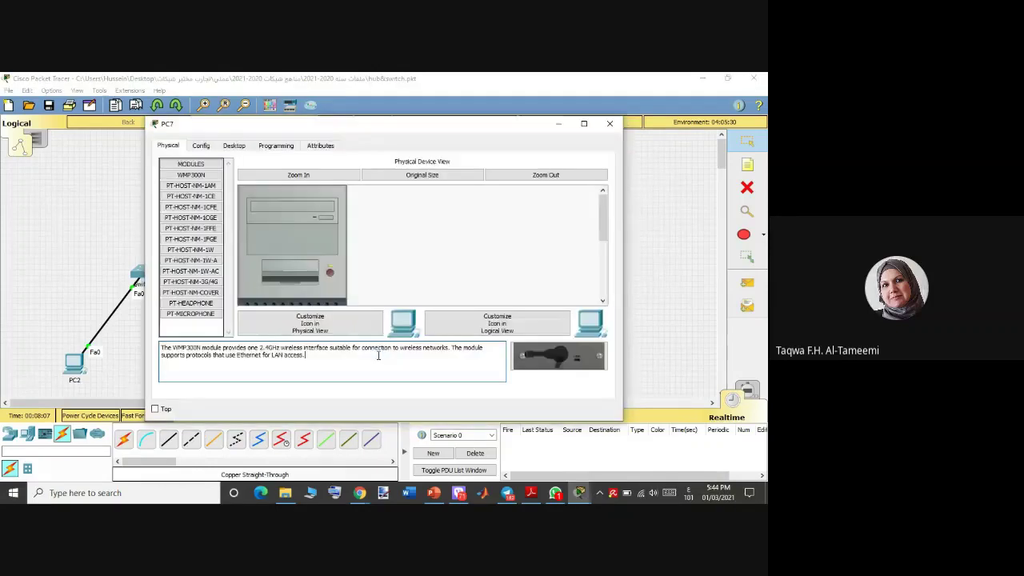
left_click(202, 146)
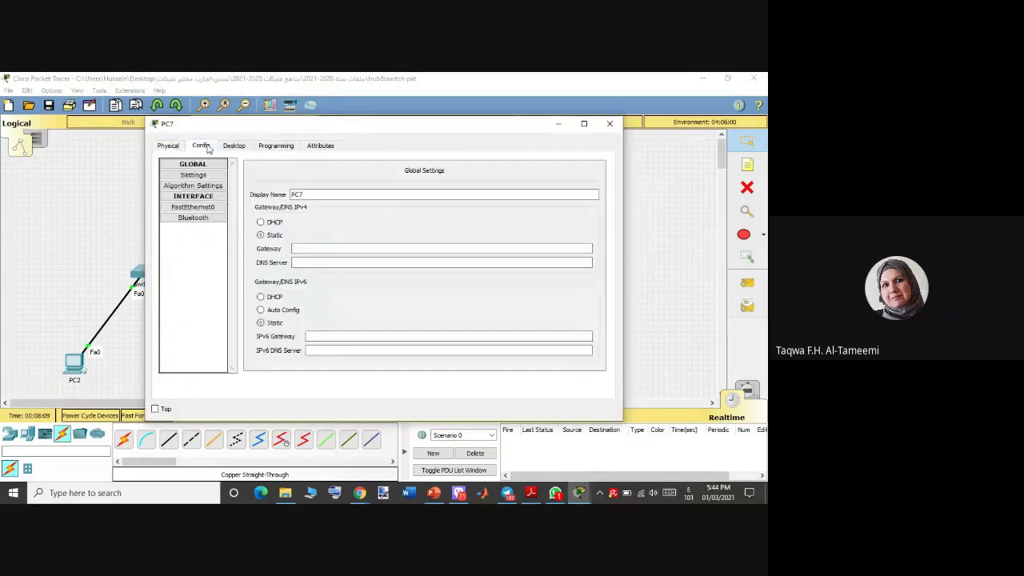
left_click(200, 207)
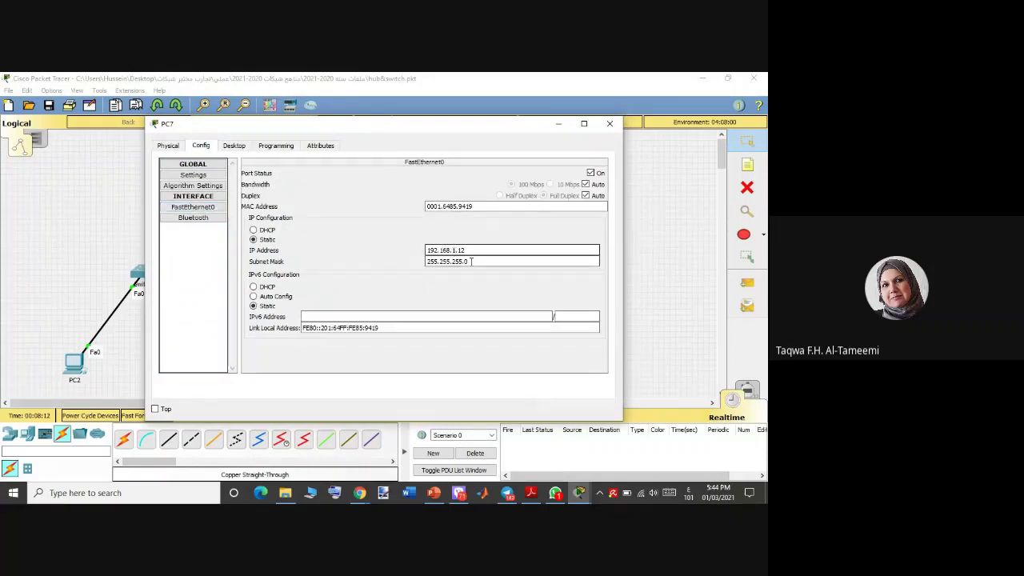
left_click(184, 164)
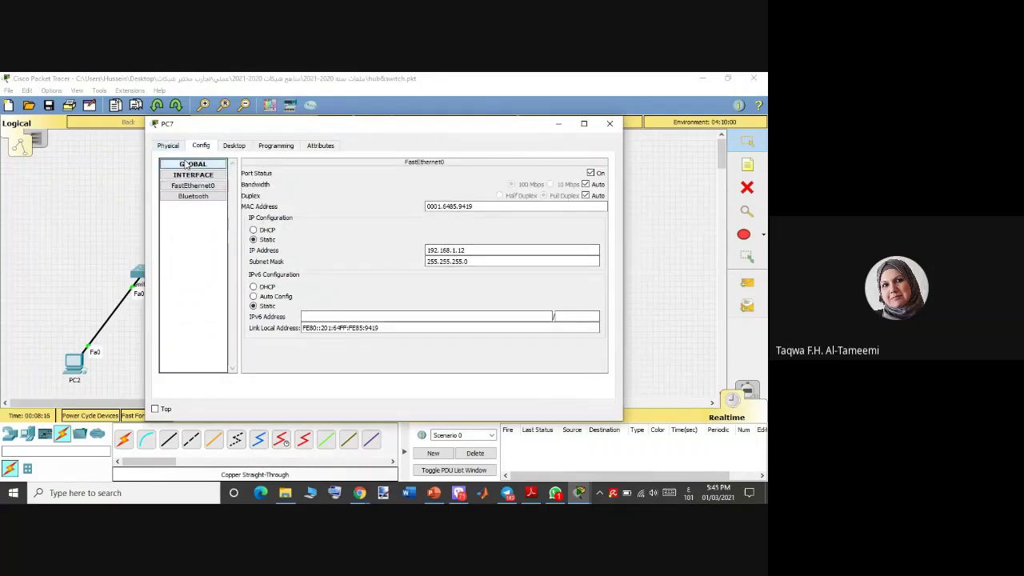
left_click(188, 175)
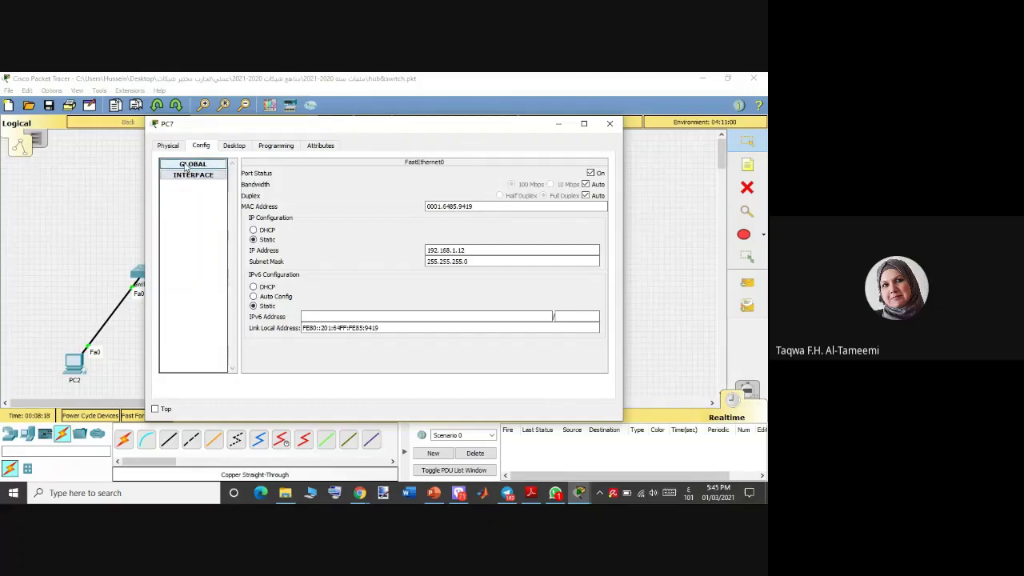
left_click(167, 146)
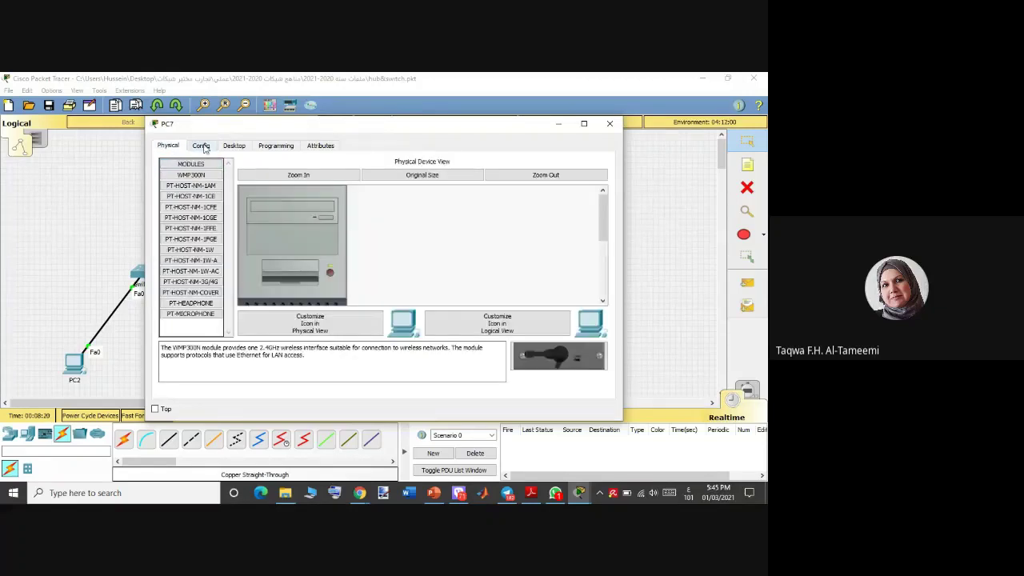
left_click(201, 146)
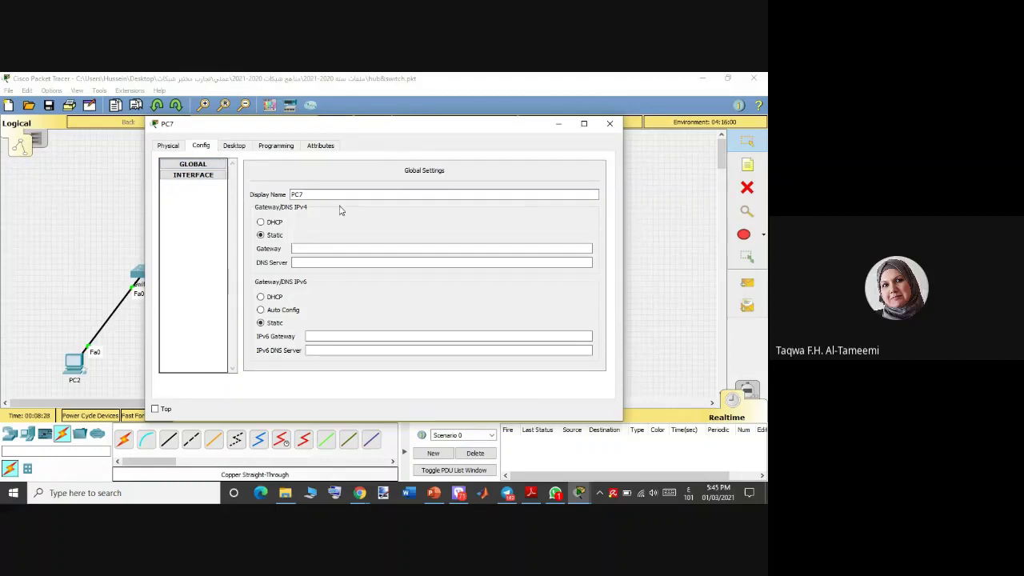
left_click(316, 194)
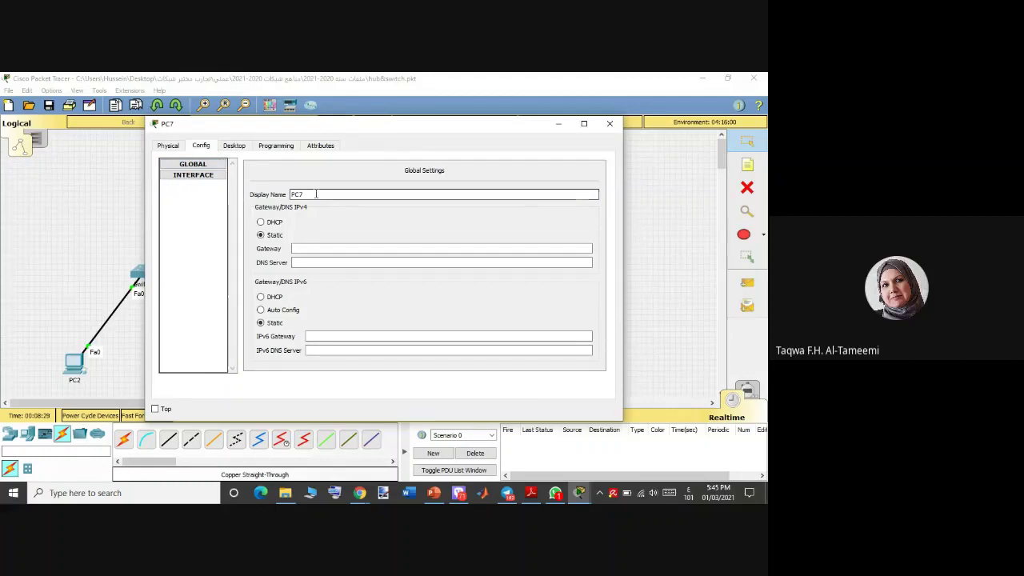
left_click(316, 249)
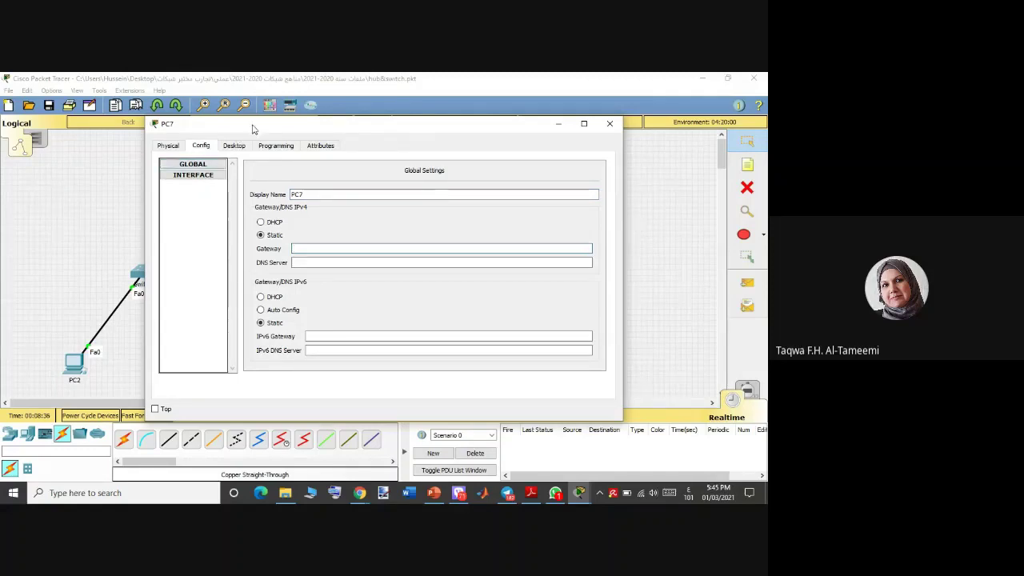
type("192.168.2.1")
double_click(320, 249)
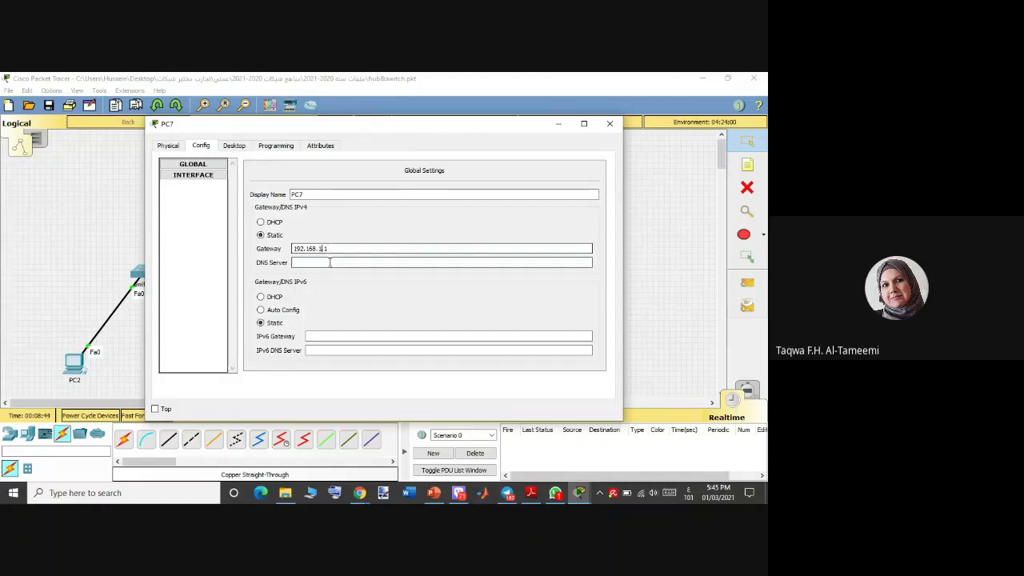
left_click(610, 126)
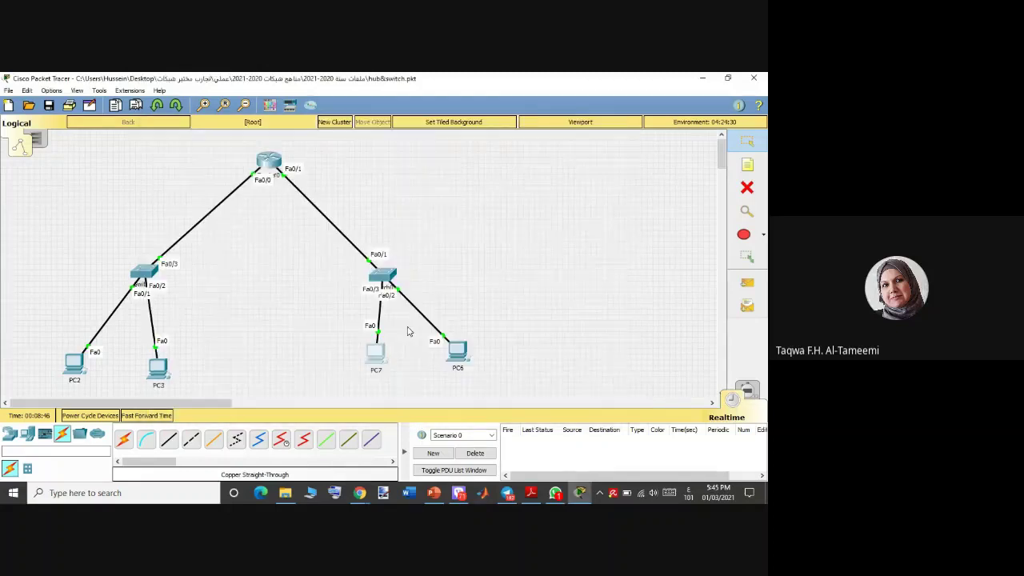
- Set PC6's static IPv4 gateway to 192.168.1.1 in its global settings and close its configuration window
left_click(464, 356)
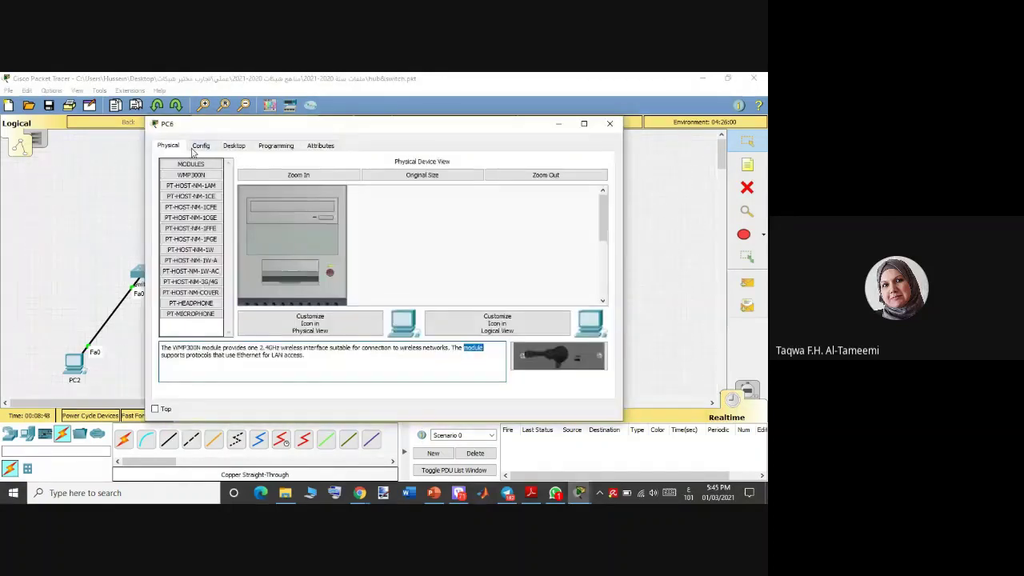
left_click(201, 147)
left_click(315, 248)
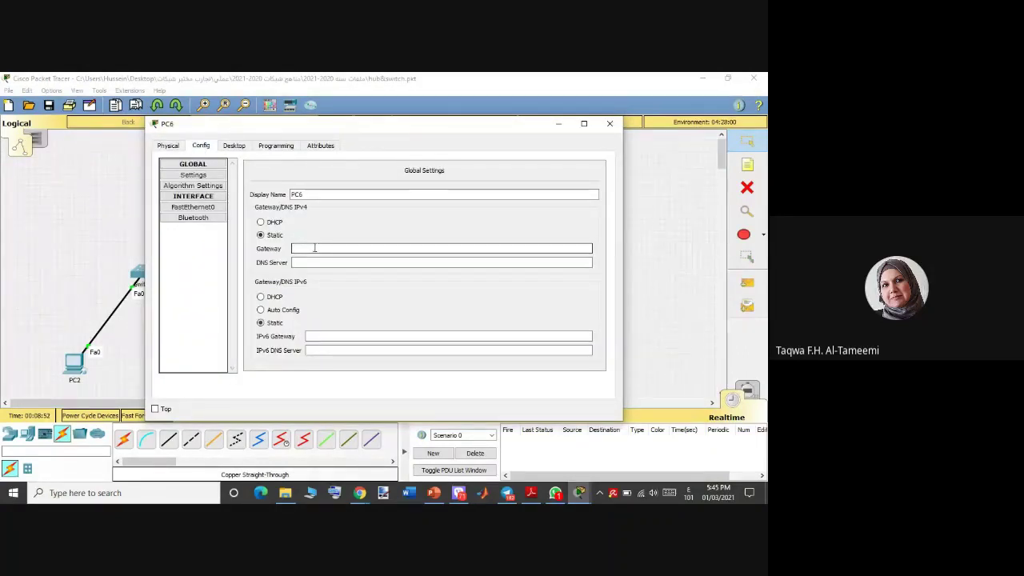
type("192.168.2.1")
key("BackSpace")
key("BackSpace")
key("BackSpace")
type("1.1")
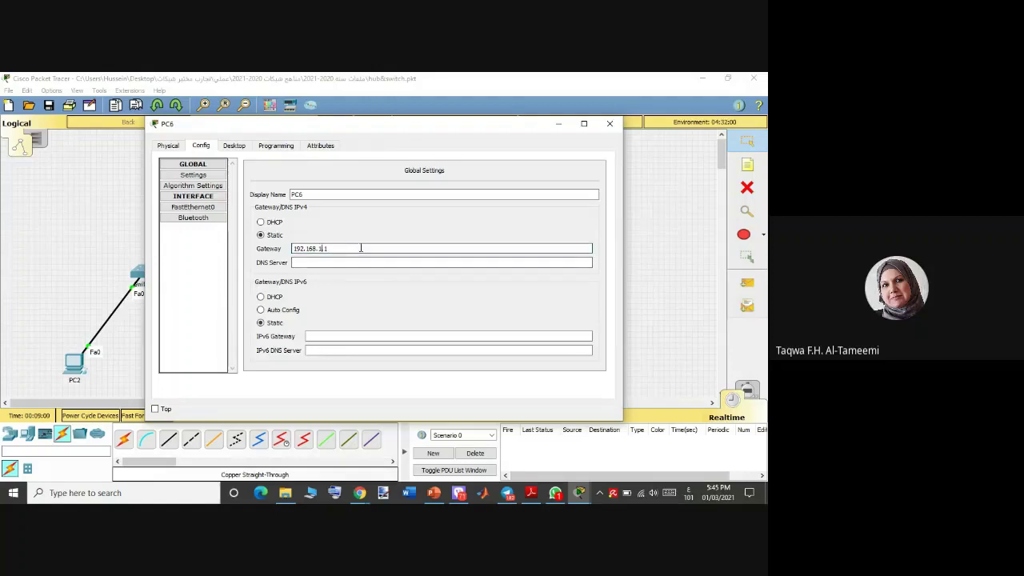
left_click(610, 123)
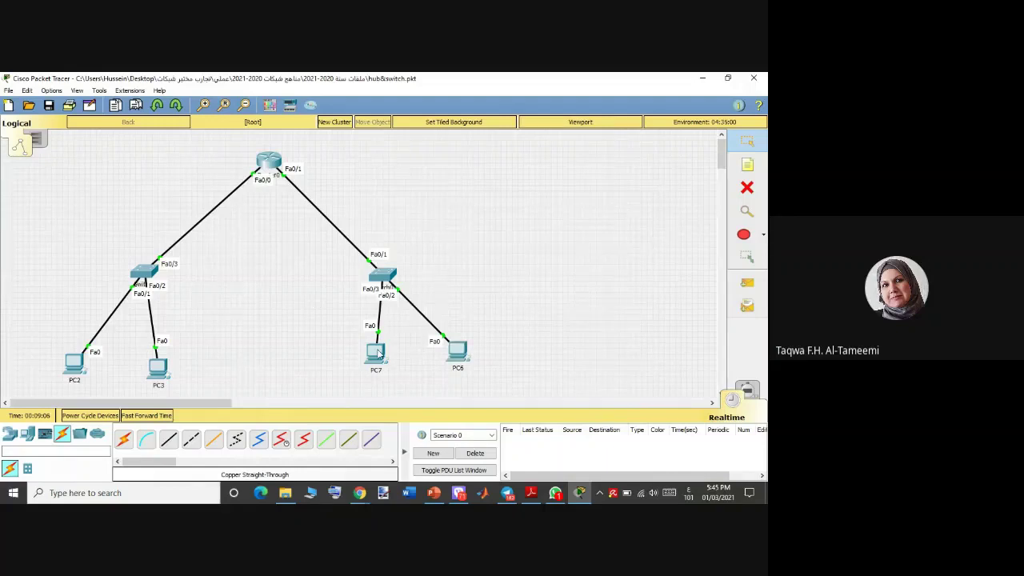
- Assign IP address 192.168.1.1 with subnet mask 255.255.255.0 to Router0's FastEthernet0/1 interface and close the router window
mouse_move(380, 353)
mouse_move(464, 355)
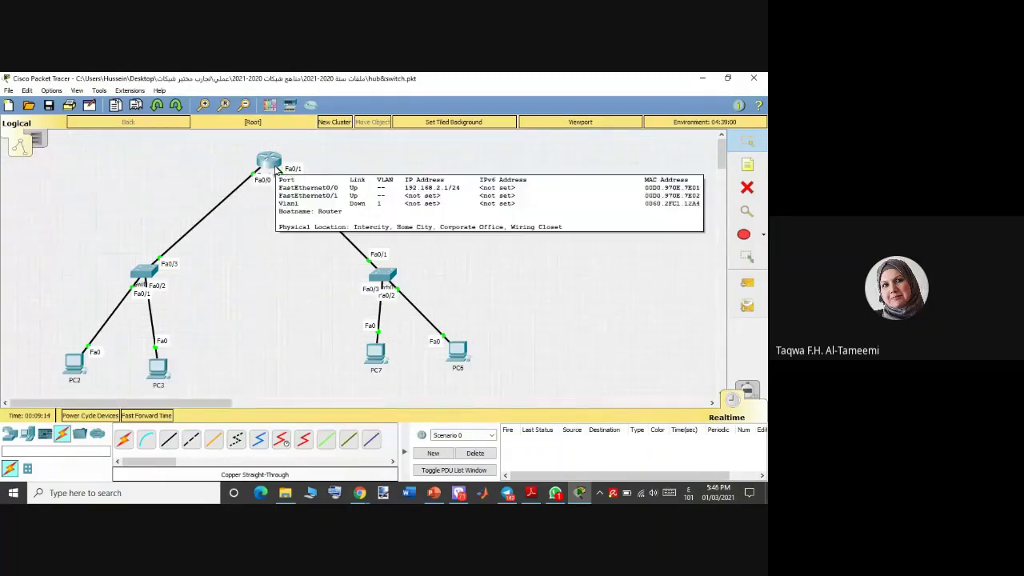
left_click(275, 168)
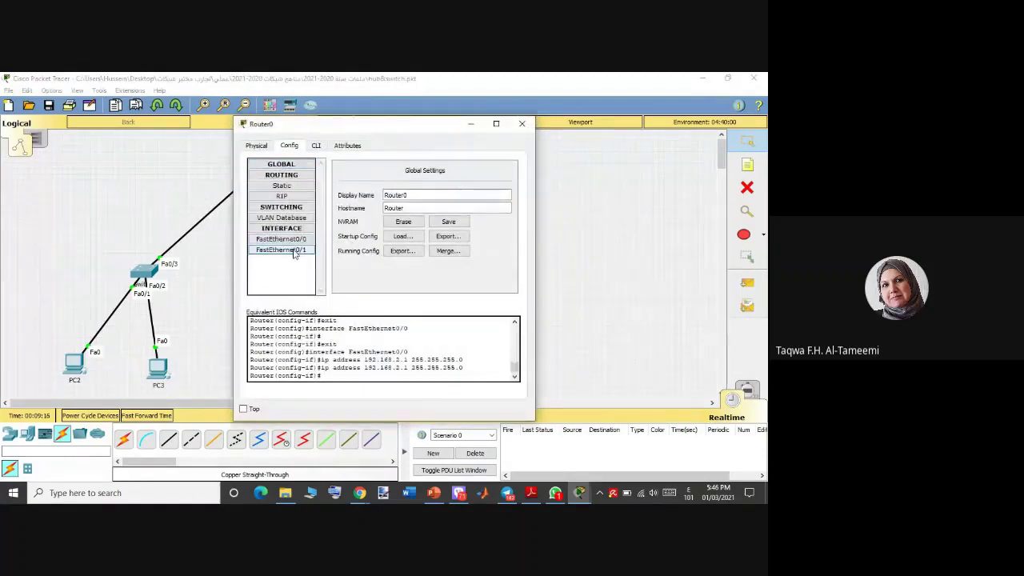
left_click(290, 250)
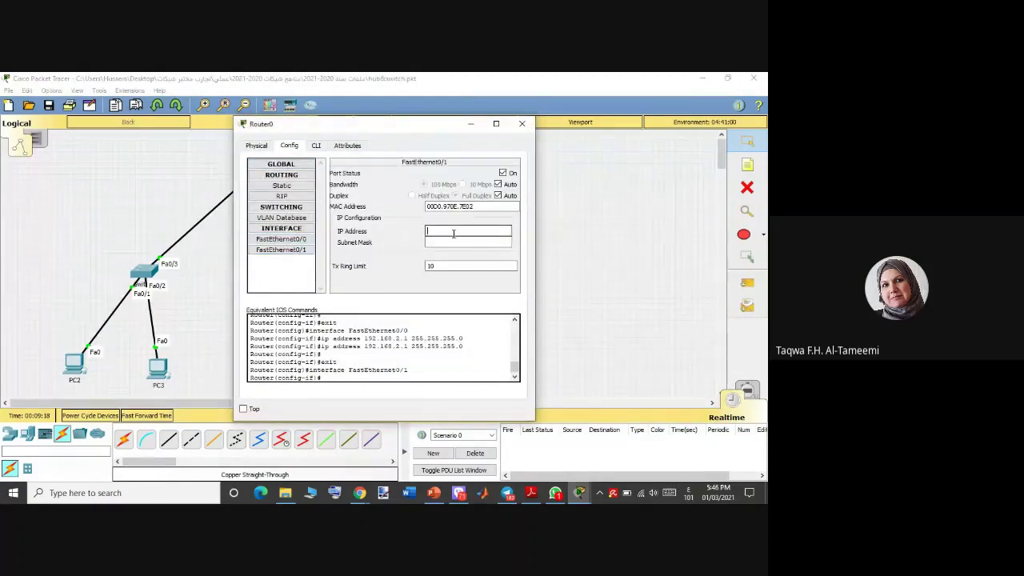
type("192.168.1.1")
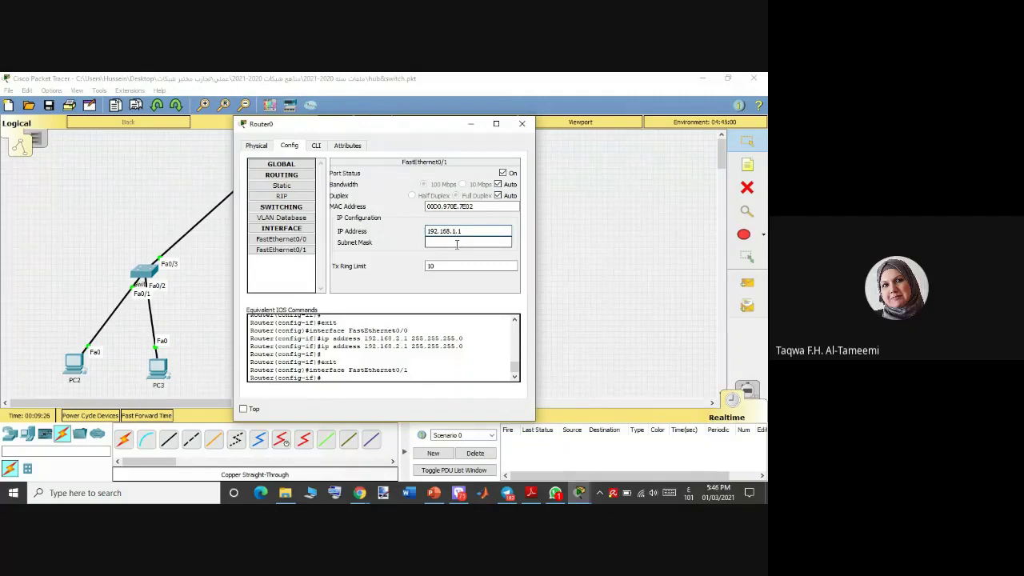
left_click(457, 243)
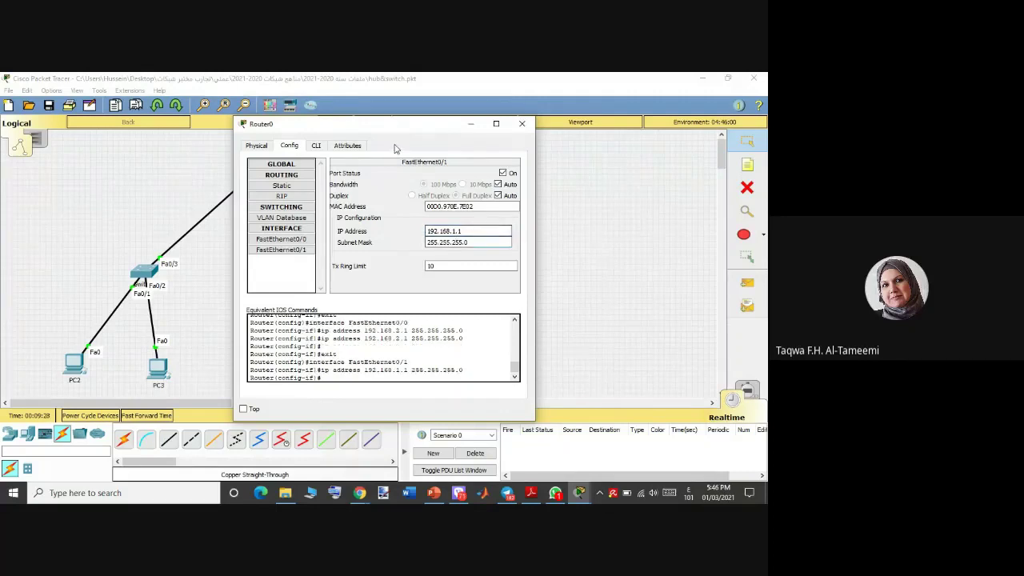
left_click_drag(400, 124, 573, 141)
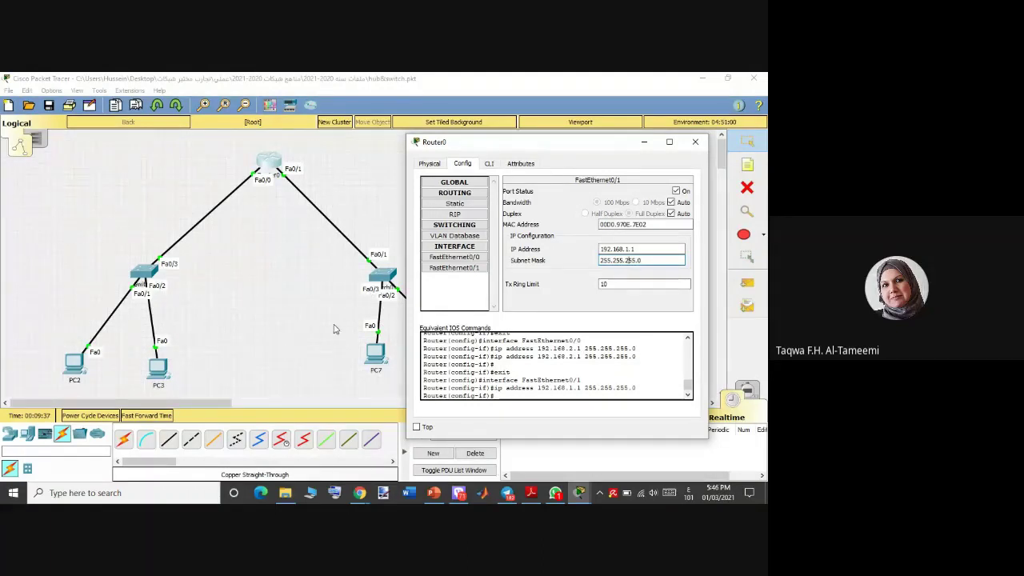
left_click(641, 250)
left_click(696, 142)
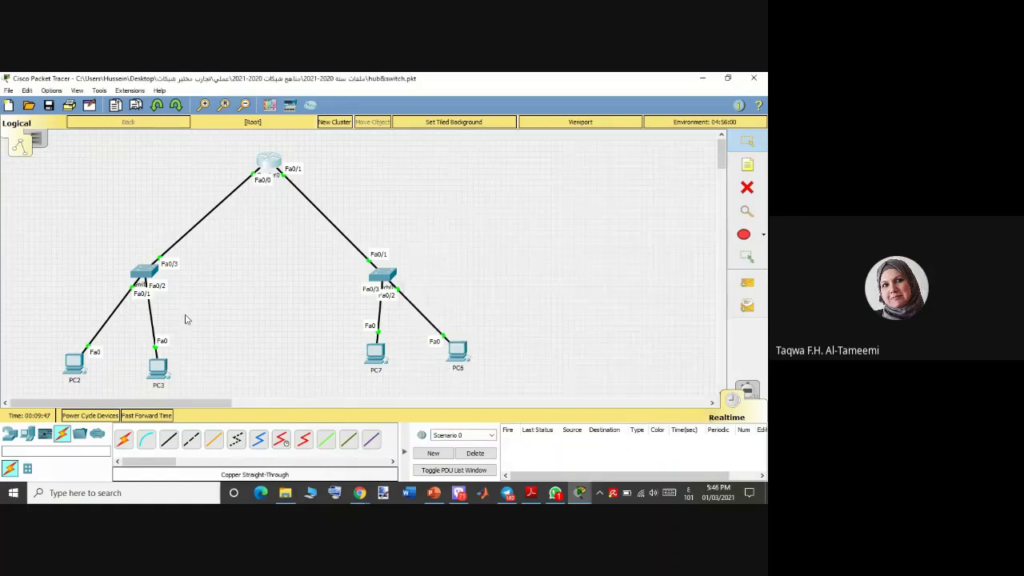
- Compare PC3's gateway in the topology with the IP address on Router0's FastEthernet0/0 interface, then close the router window
mouse_move(157, 377)
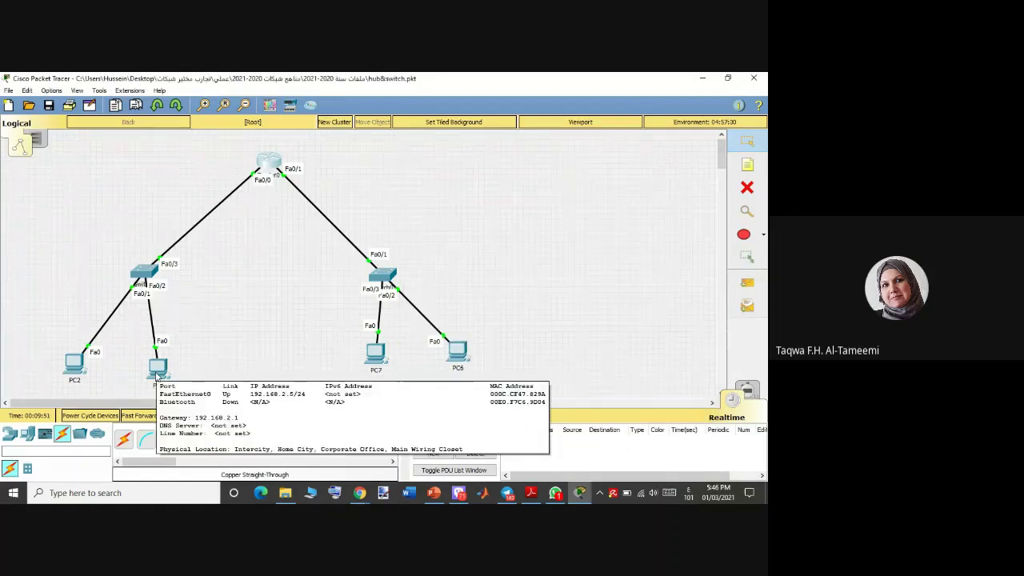
left_click(264, 160)
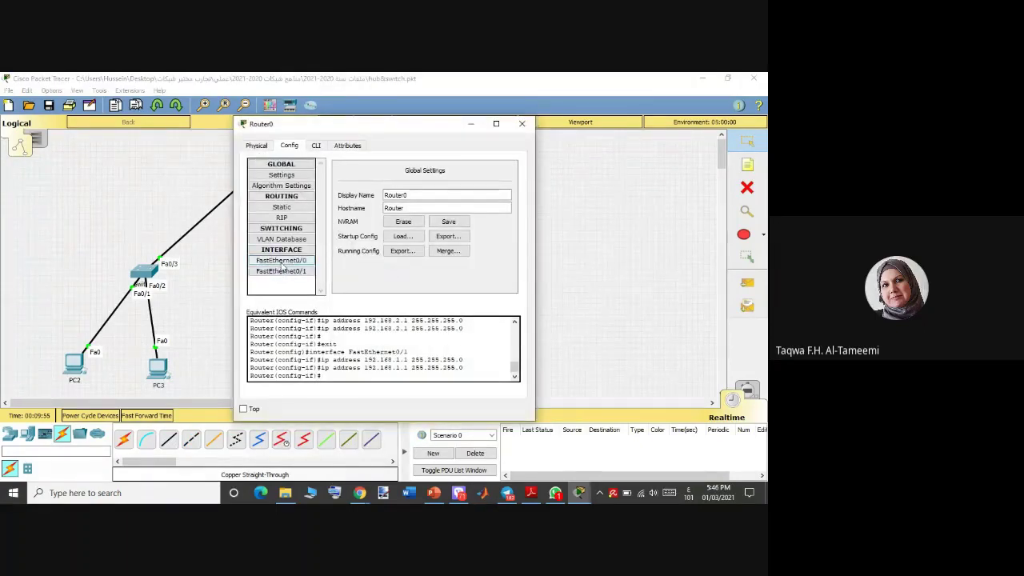
left_click(522, 124)
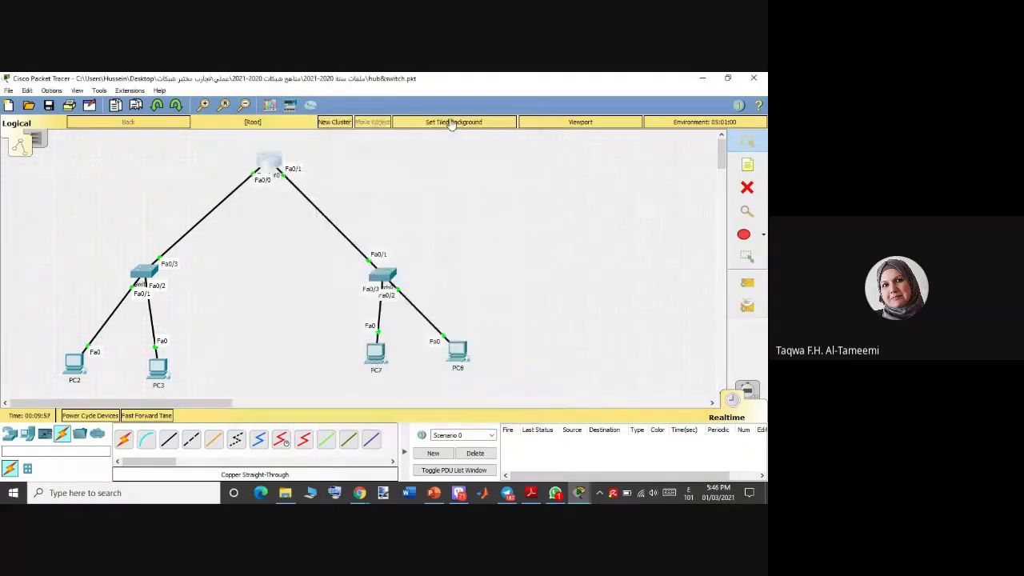
left_click(268, 158)
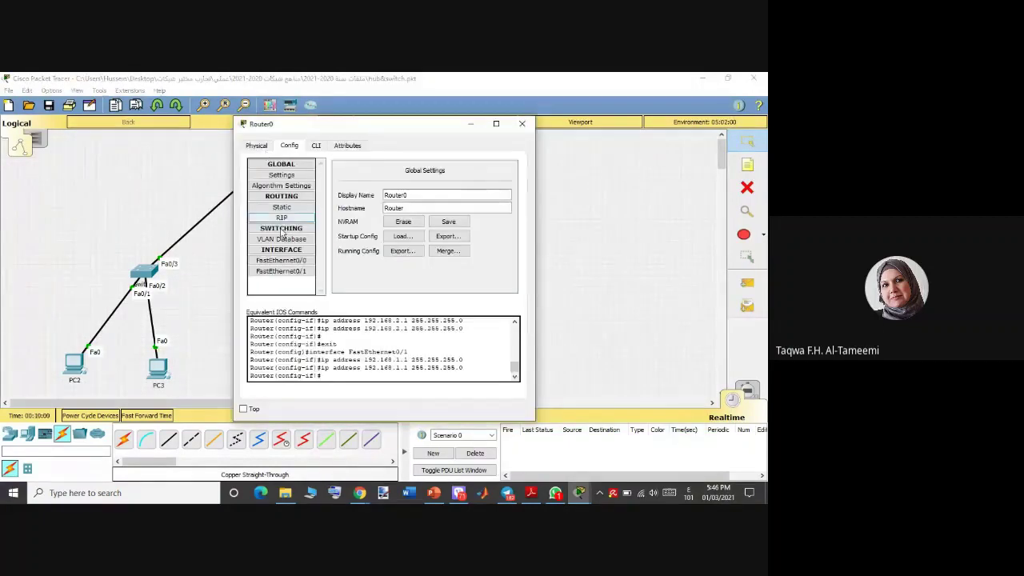
left_click_drag(376, 120, 533, 146)
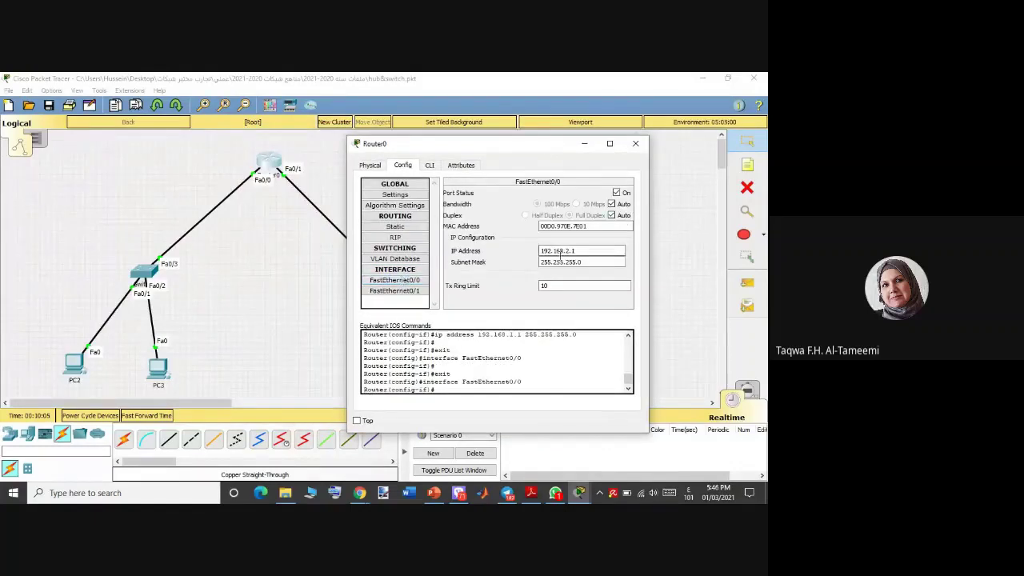
left_click(637, 144)
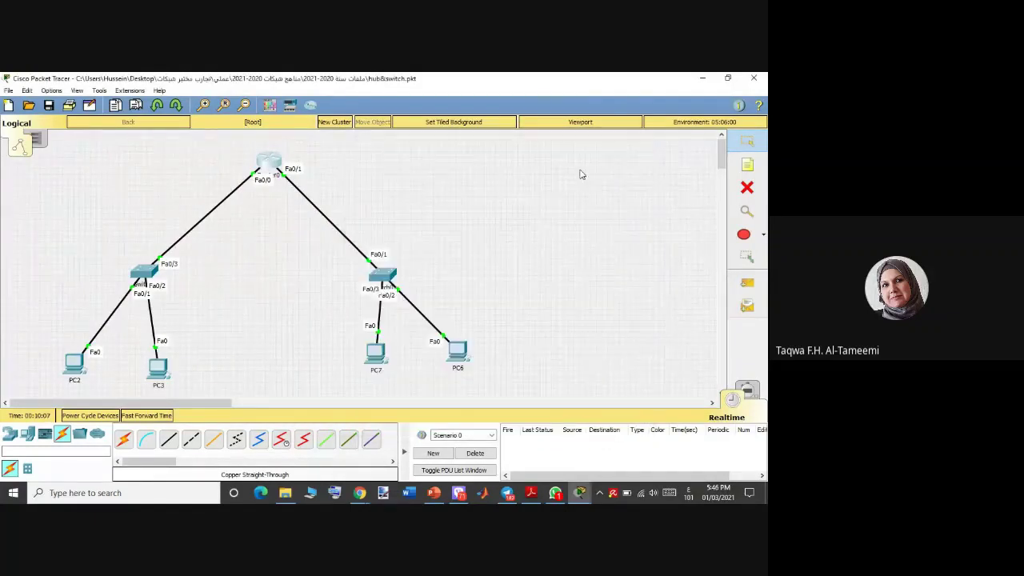